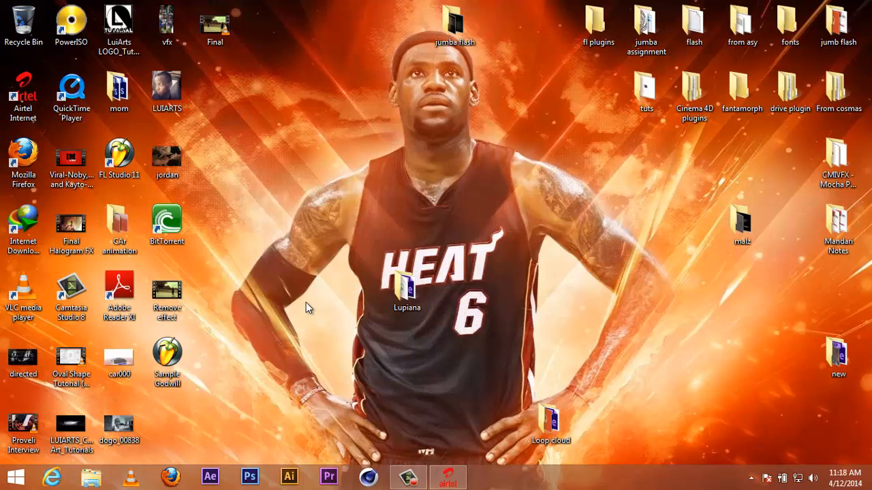
- Move the Lupiana folder on the desktop to the spot directly below the malz folder
left_click(406, 291)
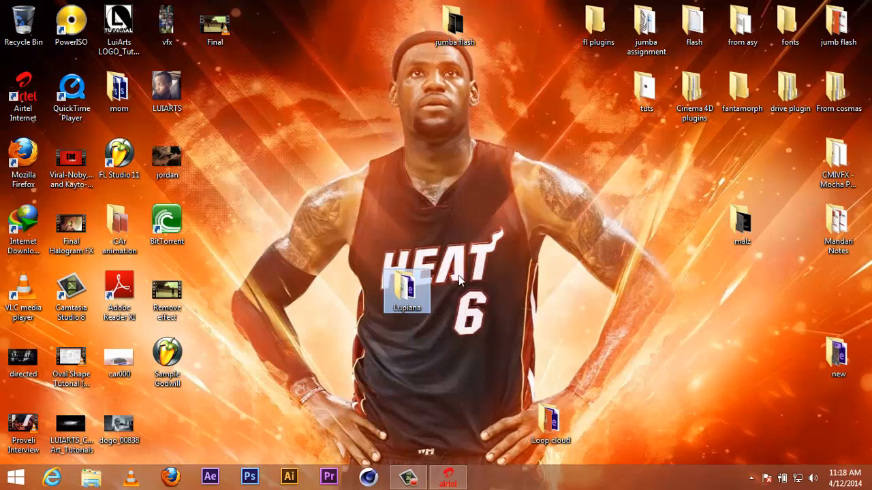
left_click_drag(460, 280, 741, 289)
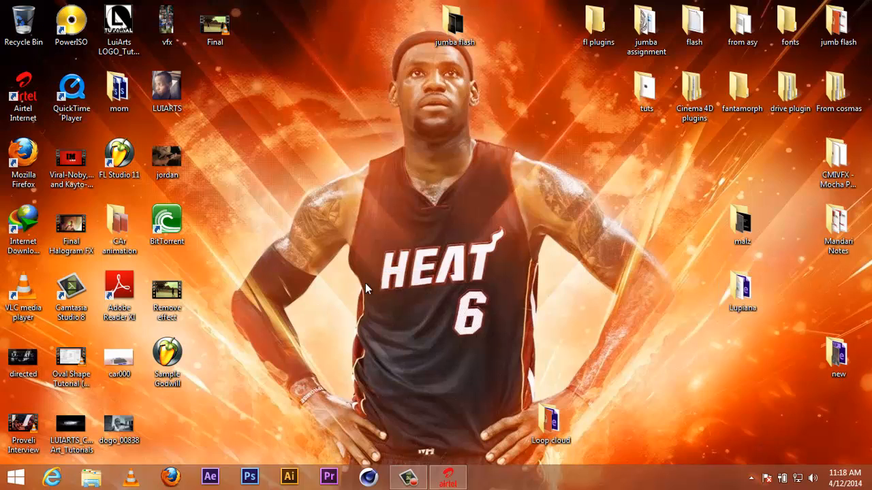
- Open the Remove effect video from the desktop with VLC media player
left_click(173, 294)
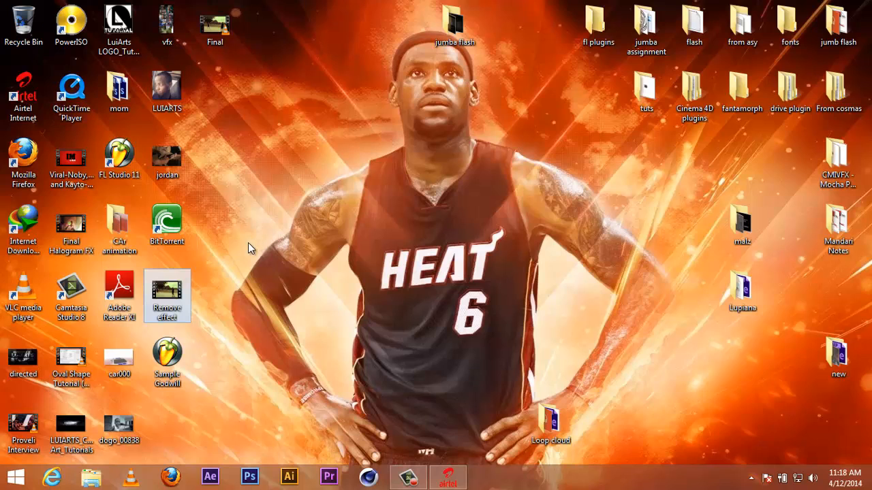
double_click(161, 291)
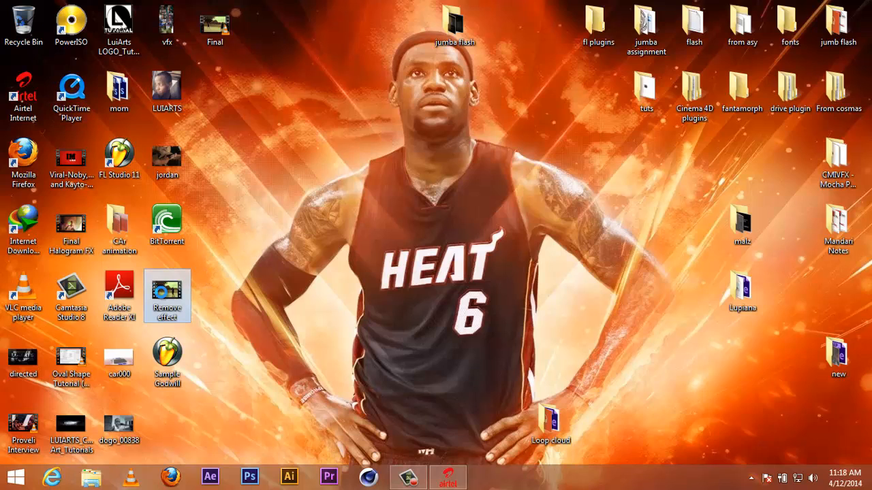
right_click(162, 292)
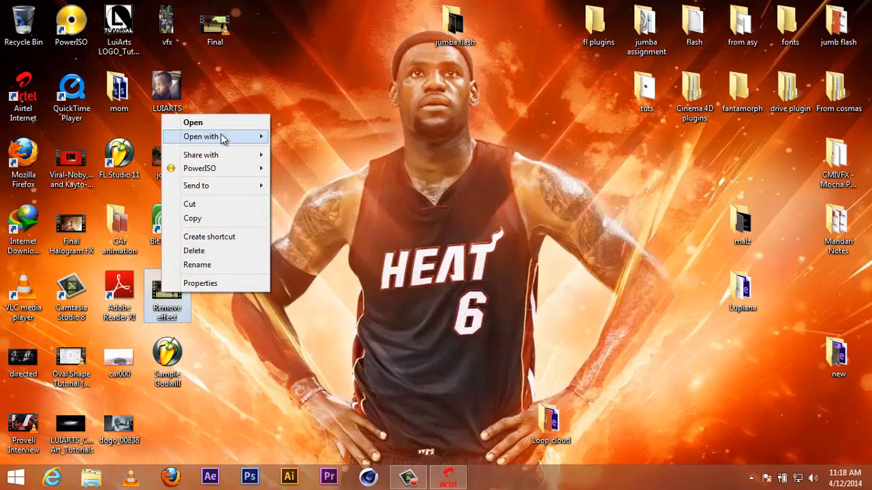
mouse_move(219, 136)
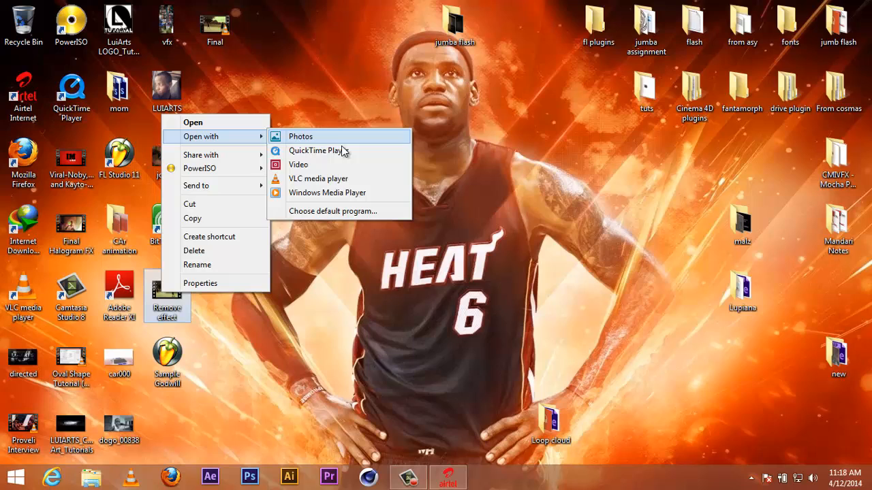
left_click(326, 179)
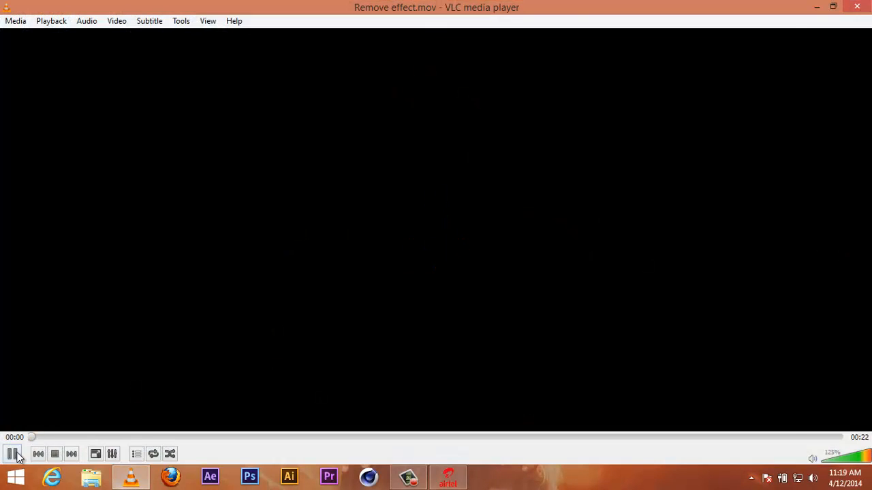
- Pause the video, then set the player's volume to 47% and switch to full screen
left_click(14, 454)
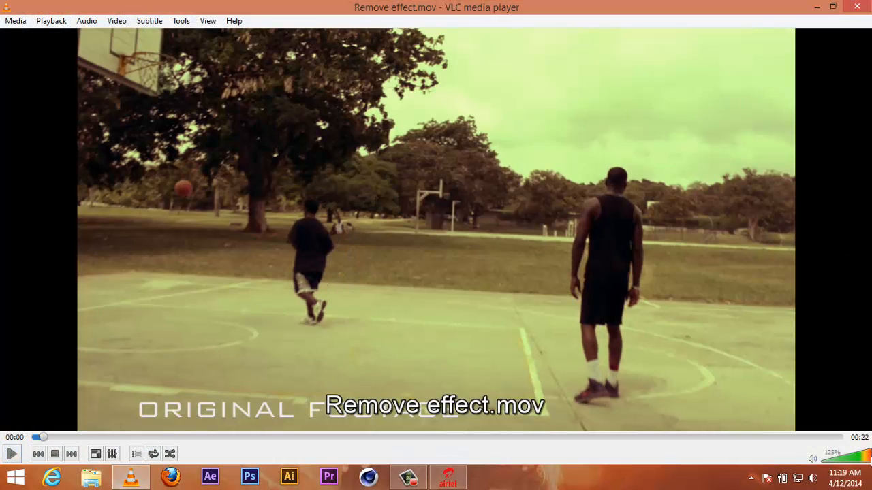
left_click_drag(869, 457, 835, 465)
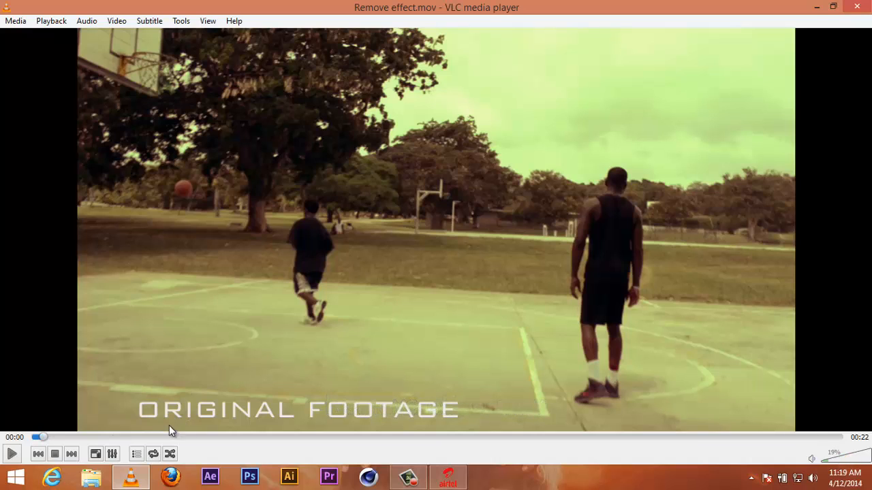
left_click(843, 465)
double_click(446, 83)
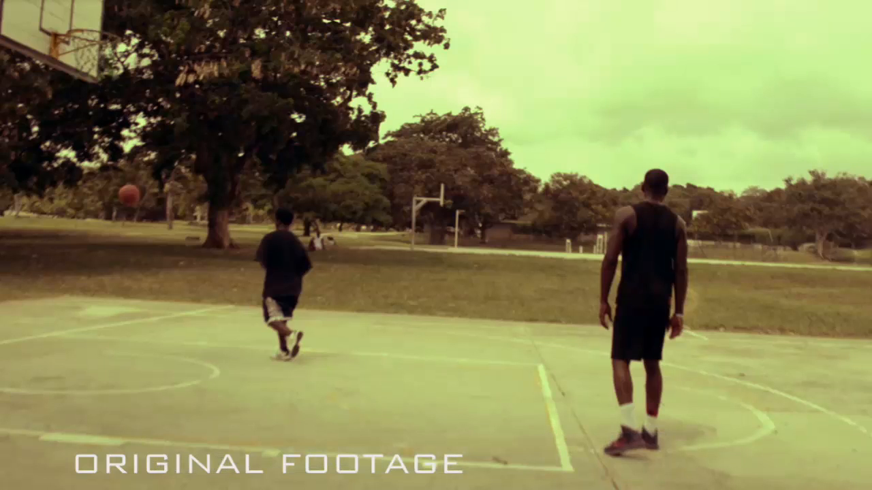
- Play the opening of the clip twice from near its start and move the playback controls off the caption
left_click(170, 464)
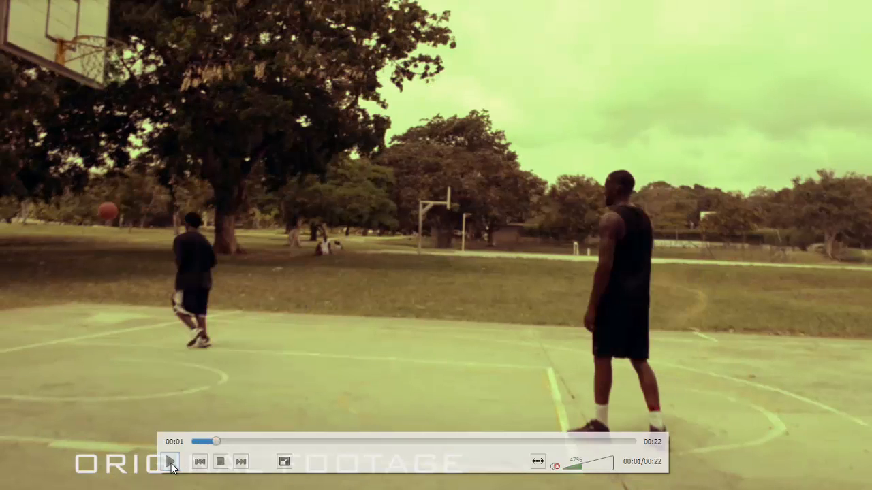
left_click(209, 442)
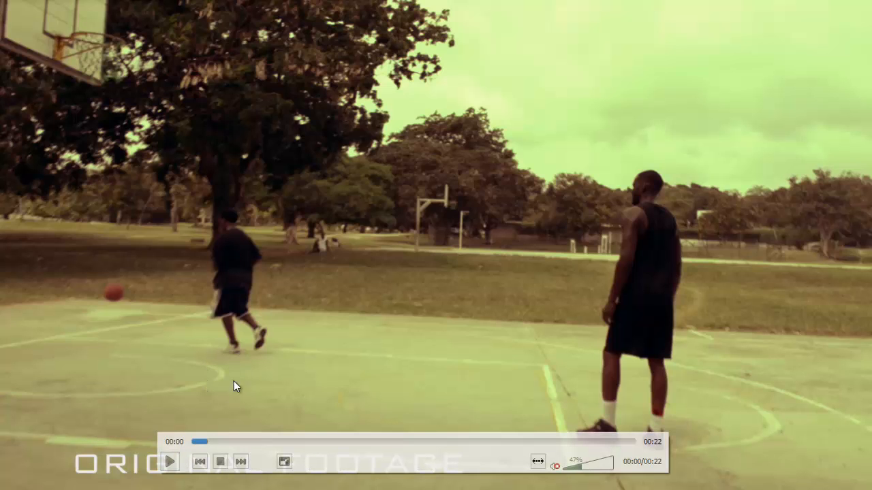
left_click(171, 462)
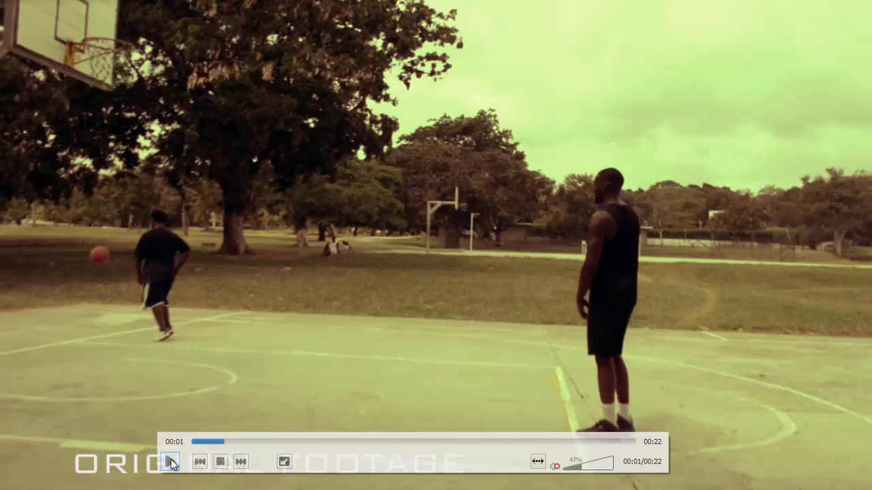
left_click(170, 462)
left_click_drag(367, 451, 545, 83)
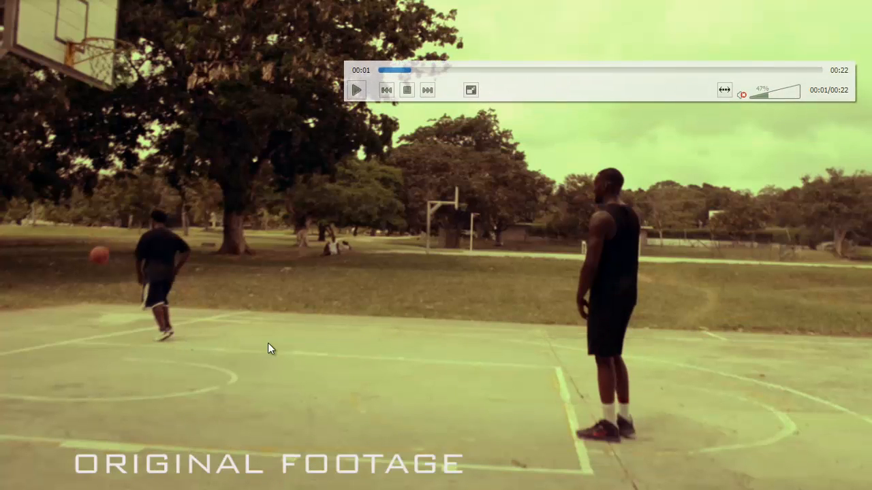
- Play the clip onward, pausing on the man-removed shot and the original footage to compare them
left_click(356, 90)
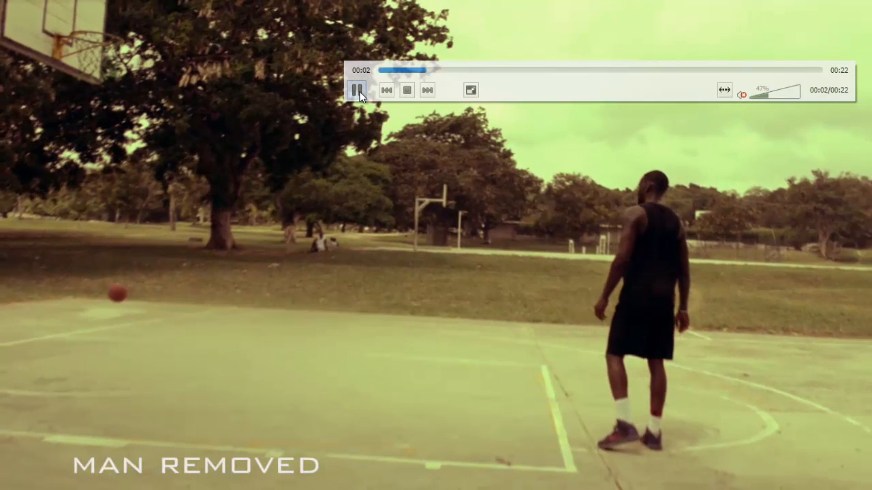
left_click(357, 88)
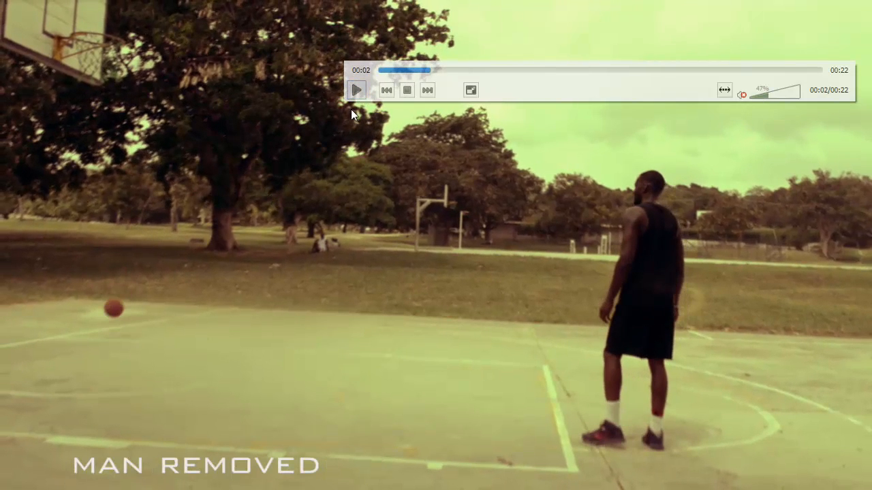
left_click(359, 89)
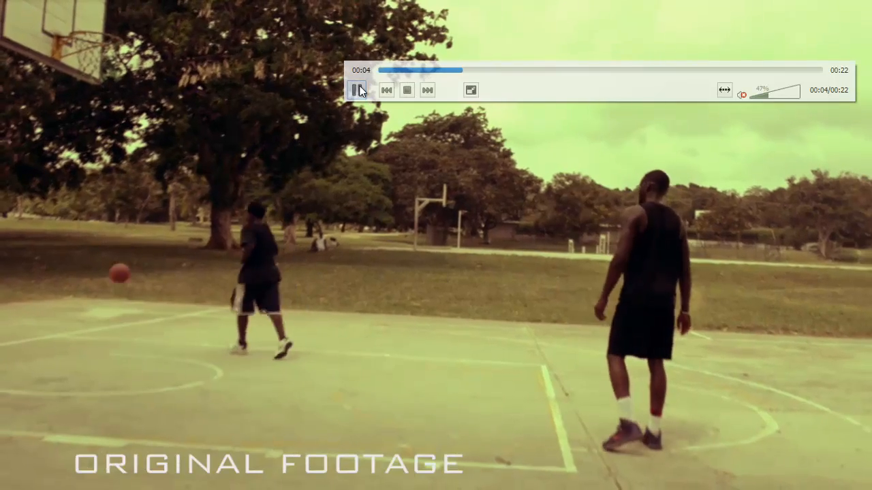
left_click(359, 90)
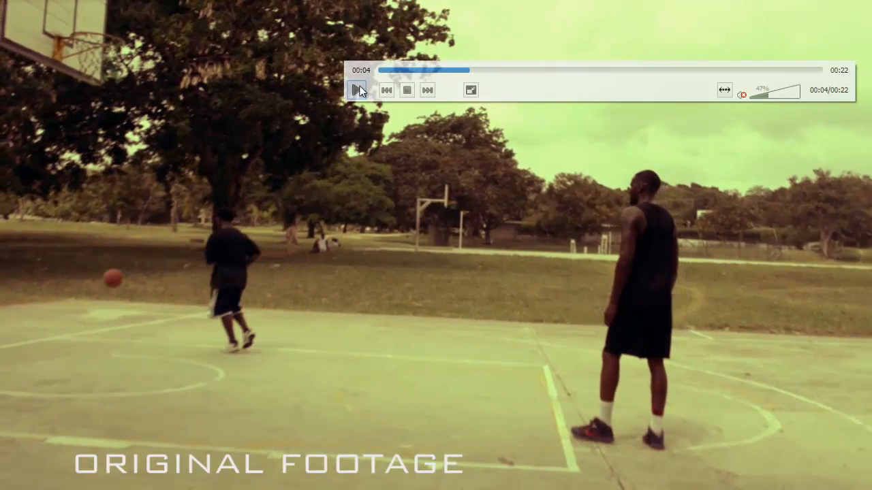
left_click(359, 90)
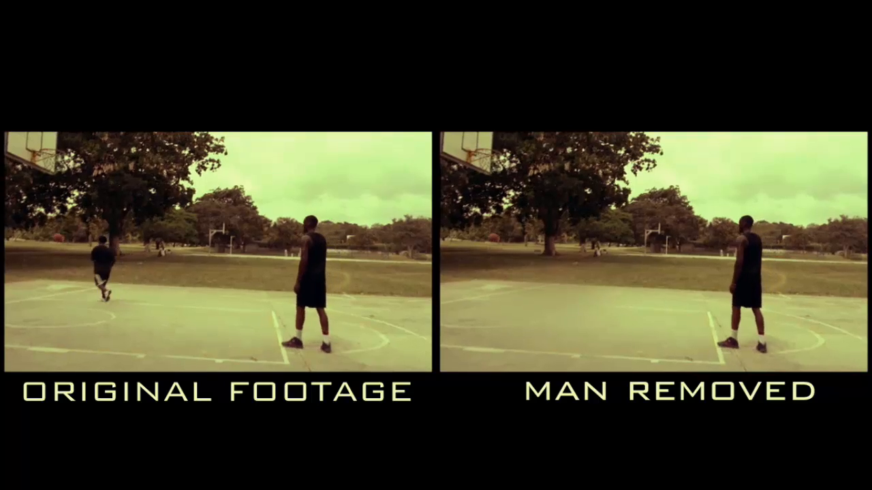
- Watch the video to its closing credits, pause it there, and minimize the player out of full screen
mouse_move(821, 239)
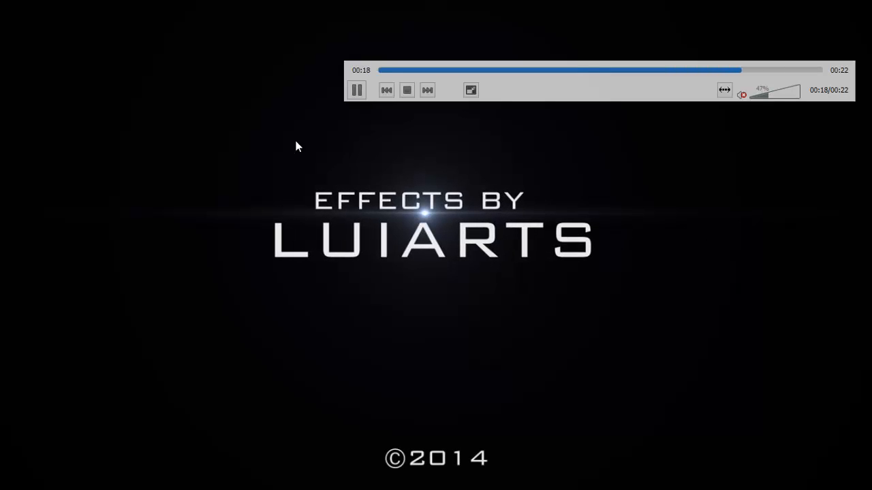
left_click(357, 90)
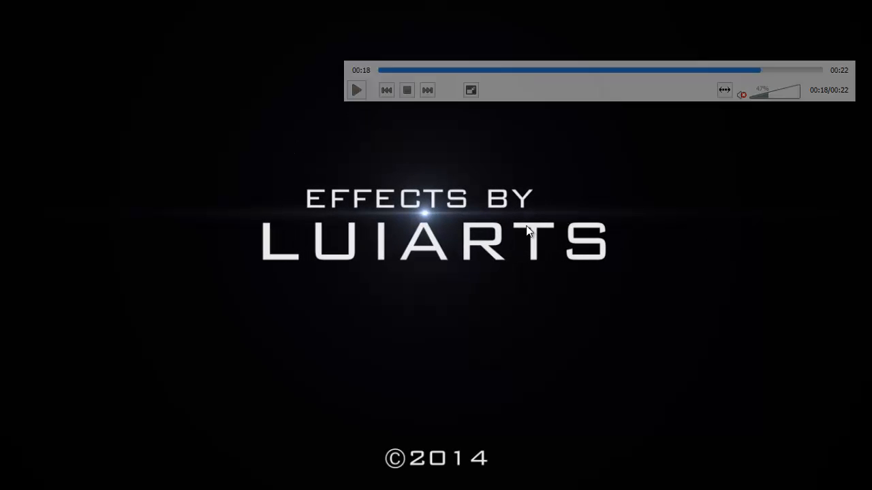
double_click(316, 140)
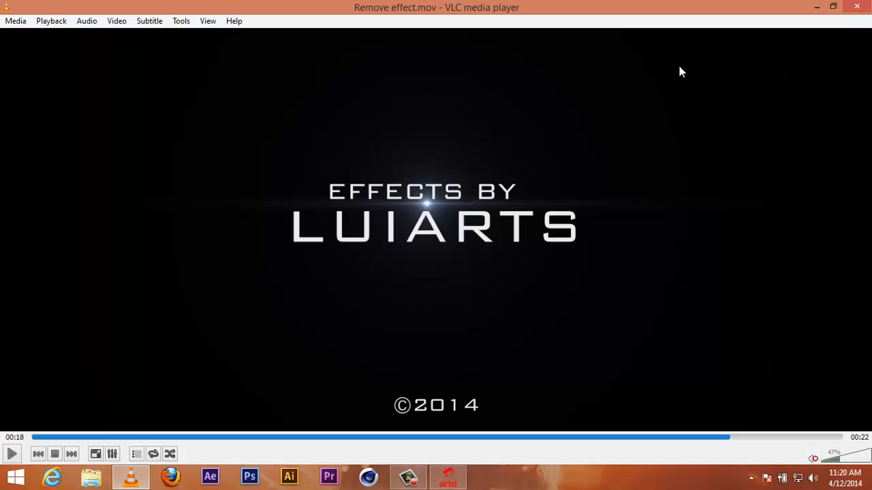
left_click(816, 7)
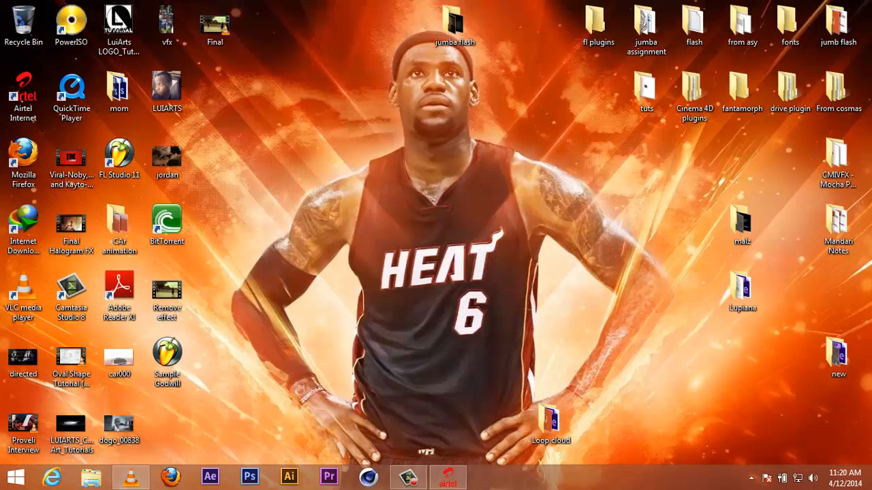
- Search the computer for mocha Pro and launch it
key("super")
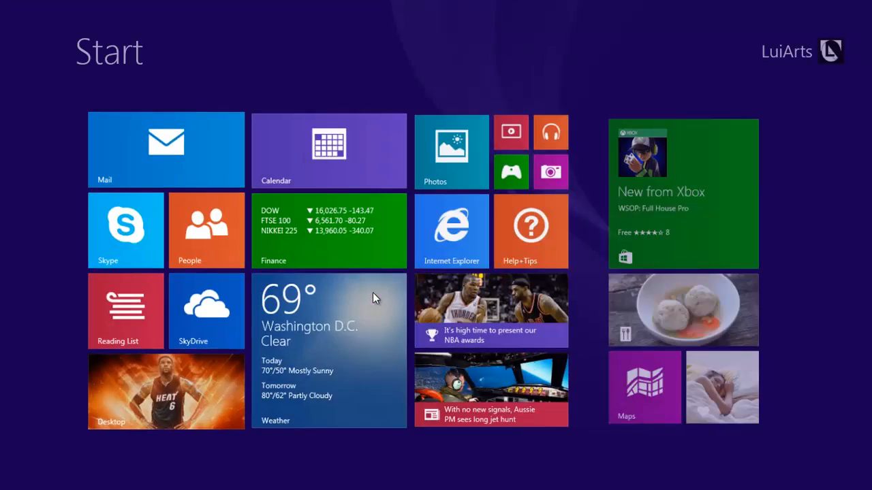
type("mocha Pro")
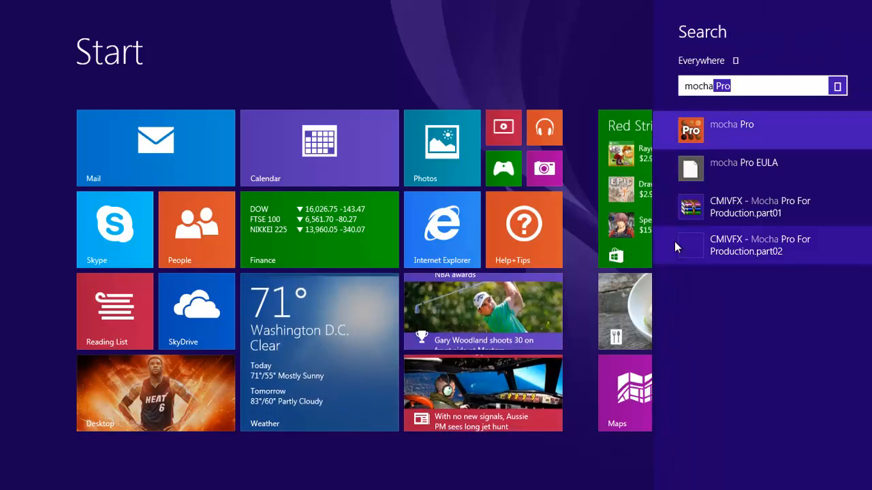
left_click(724, 126)
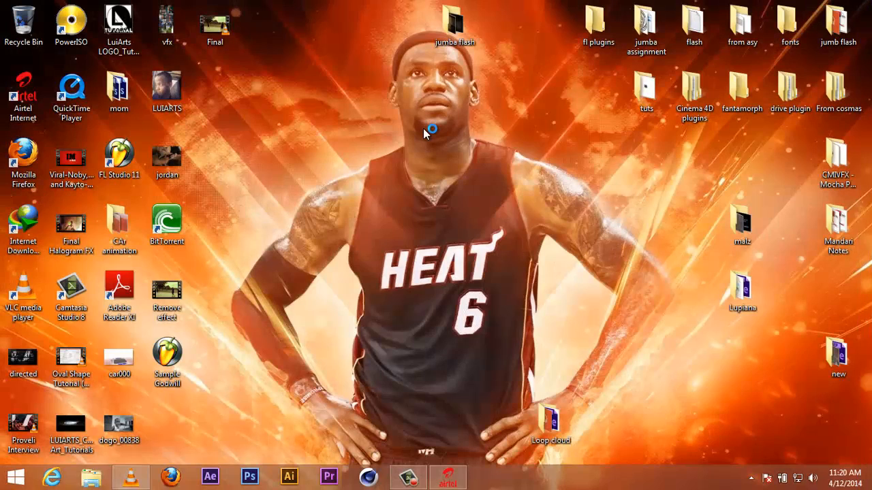
- Open the Lupiana folder from the desktop in a maximized window and examine its Results subfolder and numbered image sequence
double_click(737, 294)
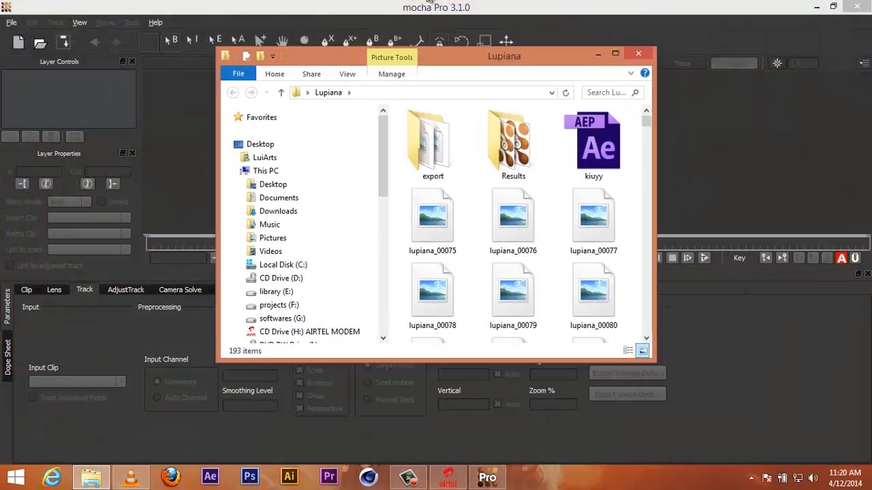
left_click_drag(429, 56, 429, 1)
double_click(271, 122)
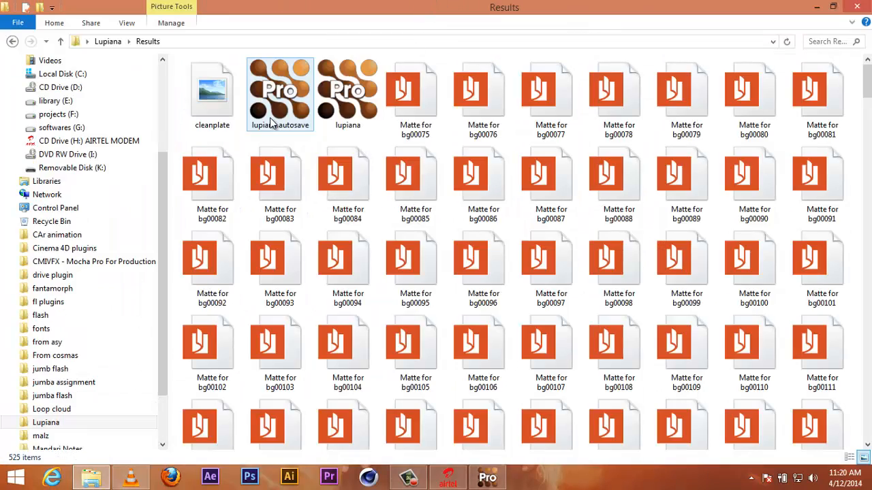
left_click(12, 41)
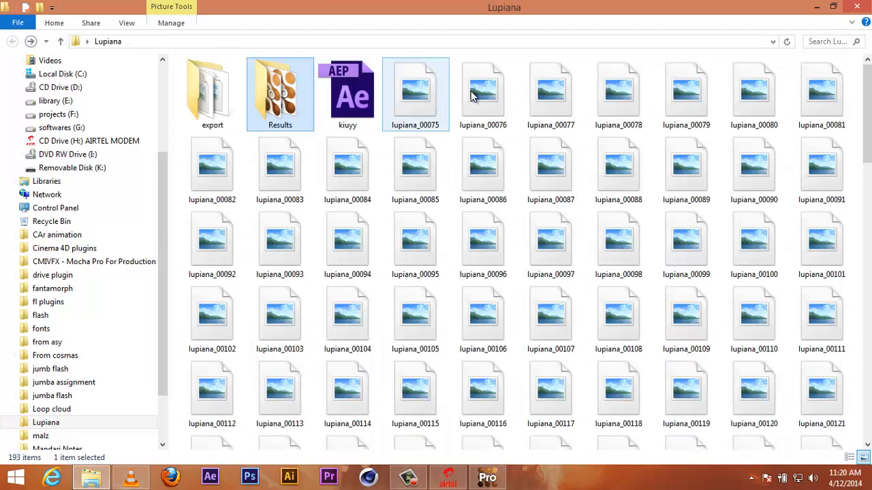
right_click(407, 102)
mouse_move(462, 128)
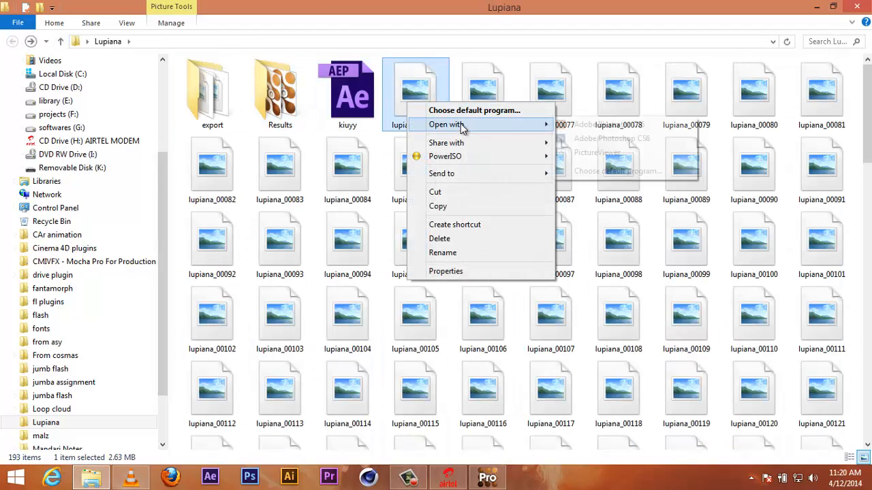
left_click(535, 94)
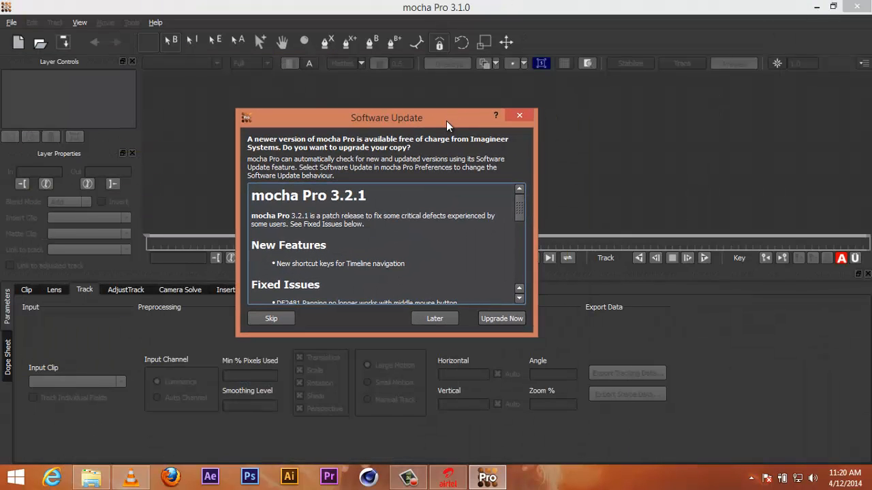
- Postpone the software update and start a new project with lupiana_00075 from the Lupiana folder as its imported clip
left_click(435, 318)
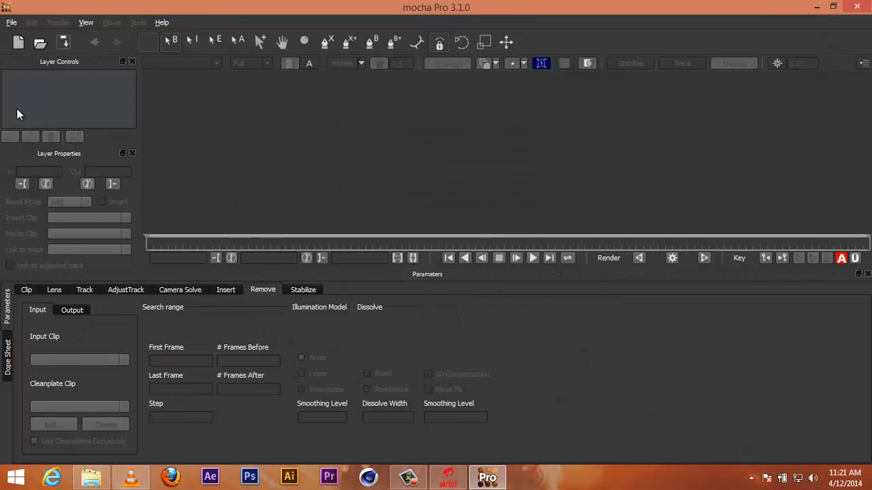
left_click(19, 43)
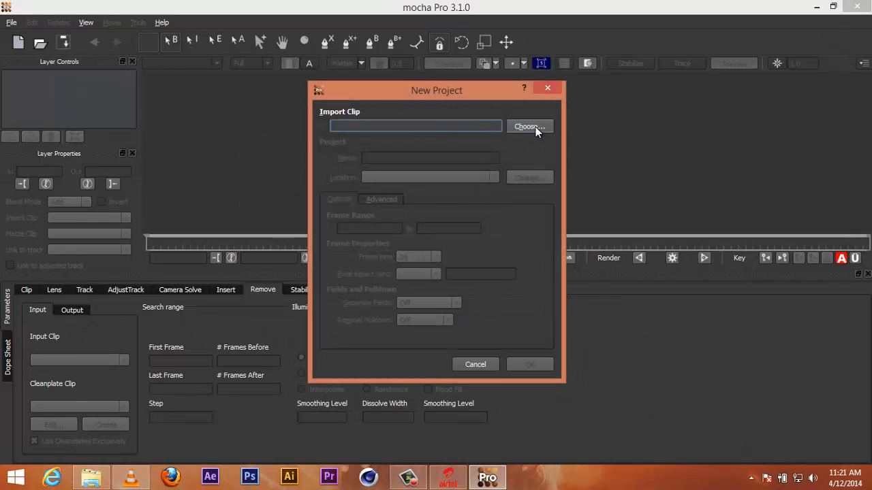
left_click(536, 127)
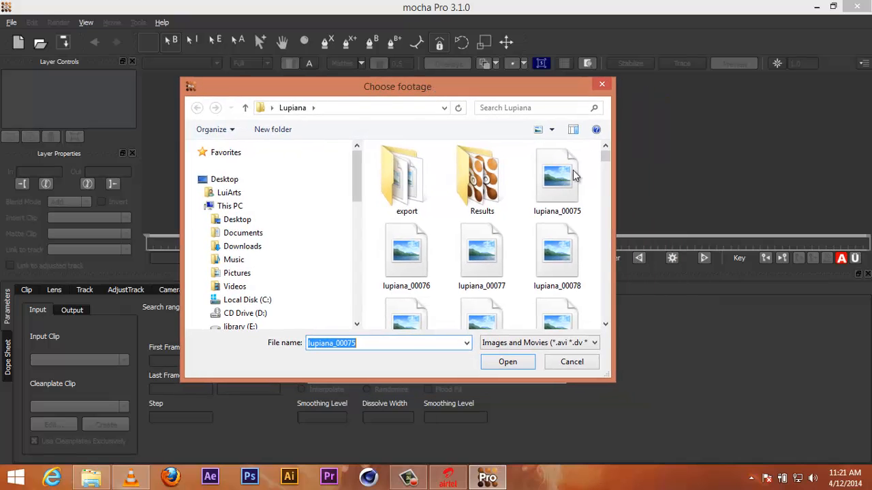
left_click(572, 176)
left_click(510, 362)
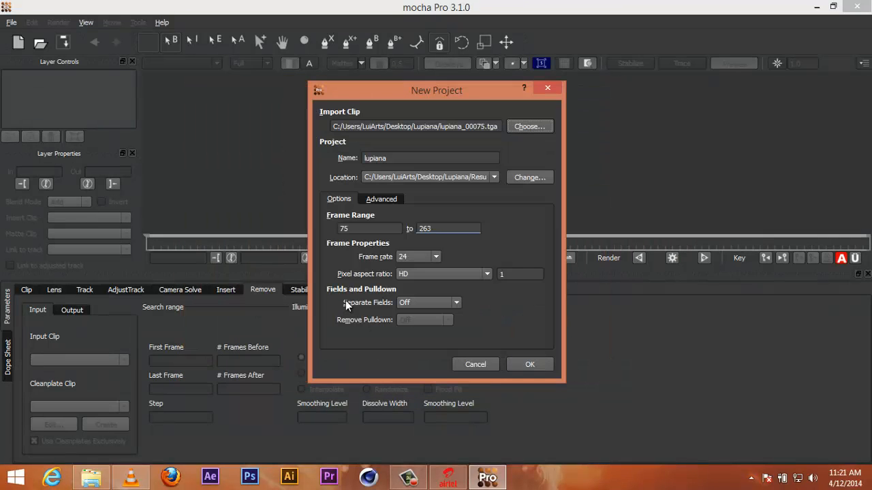
left_click(409, 256)
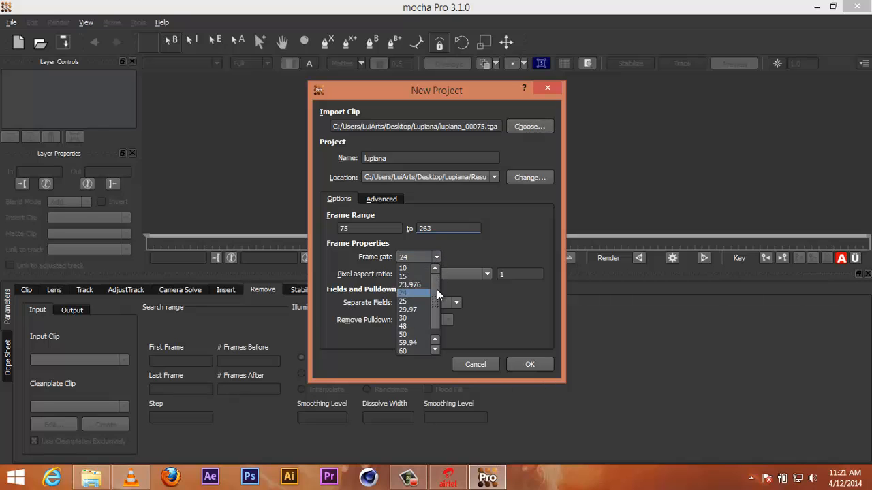
left_click(412, 284)
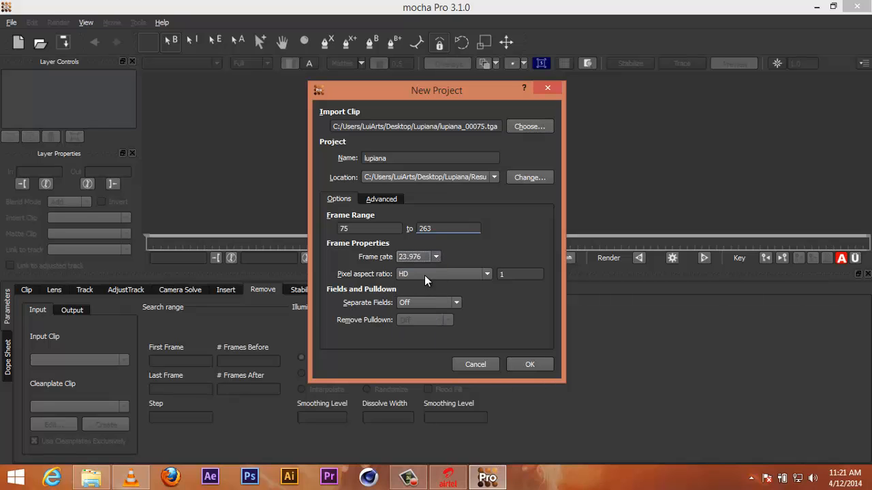
left_click(436, 257)
left_click(419, 289)
- Decline overwriting the existing lupiana.mocha file and create the project under the name lupiana_02
left_click(530, 364)
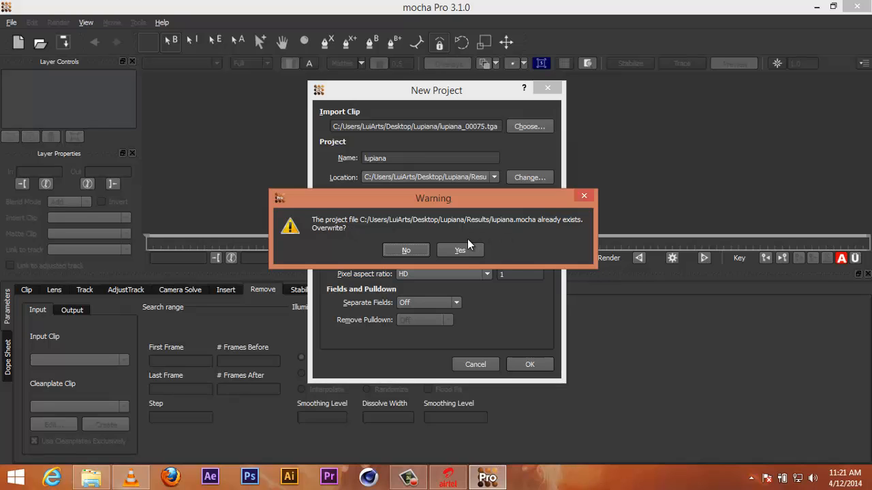
left_click_drag(543, 198, 506, 187)
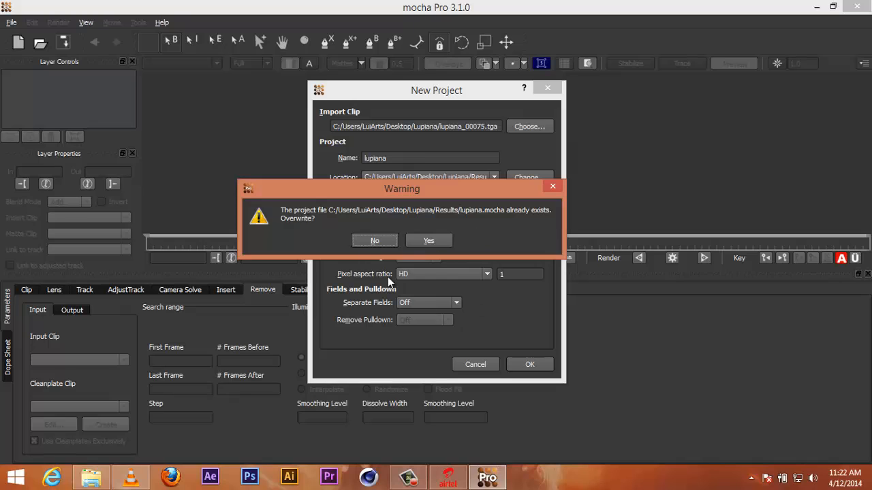
left_click(385, 242)
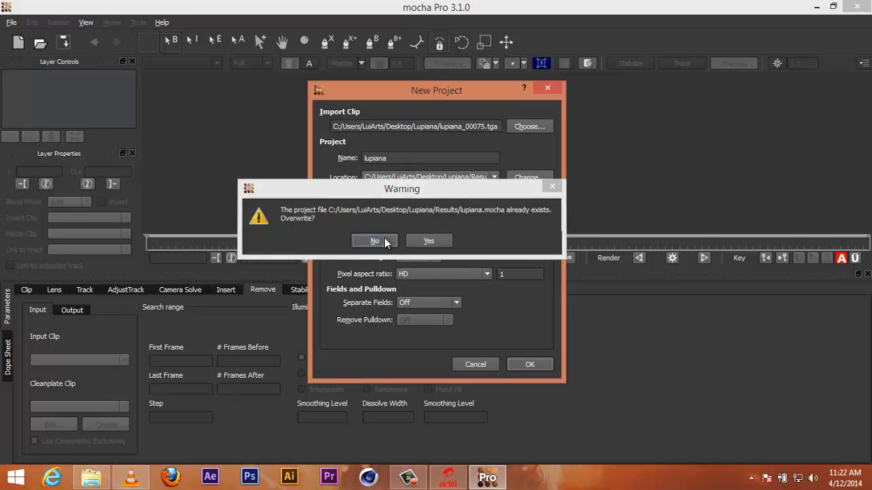
left_click(408, 160)
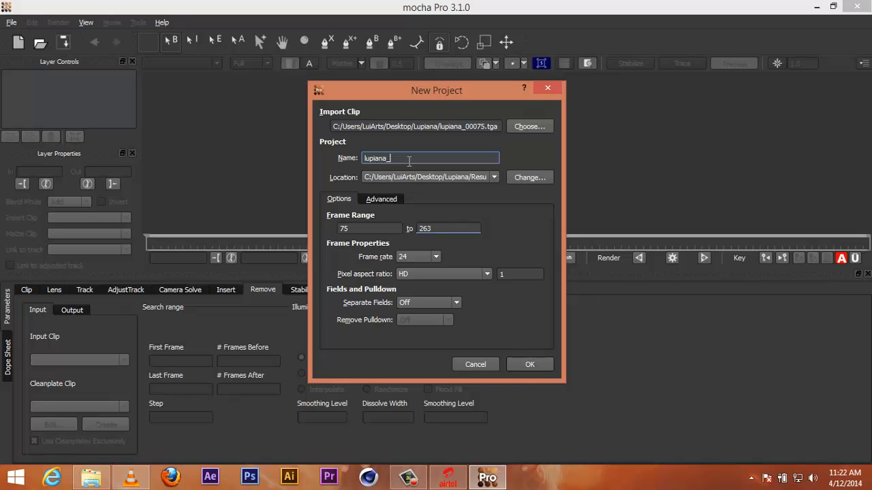
left_click(537, 365)
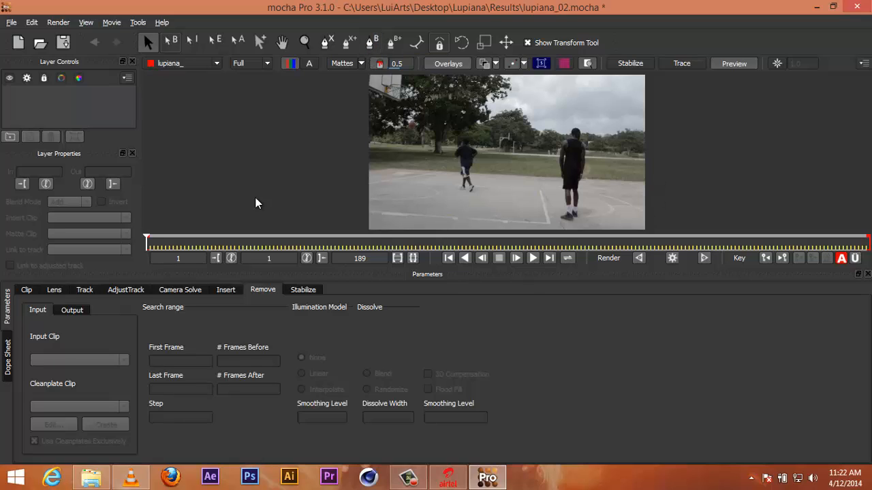
- Scrub through the whole clip to examine the players' movement, ending back on frame 1
mouse_move(147, 239)
left_mouse_down()
mouse_move(556, 236)
mouse_move(140, 240)
mouse_move(154, 239)
left_mouse_up()
left_click_drag(407, 249, 869, 249)
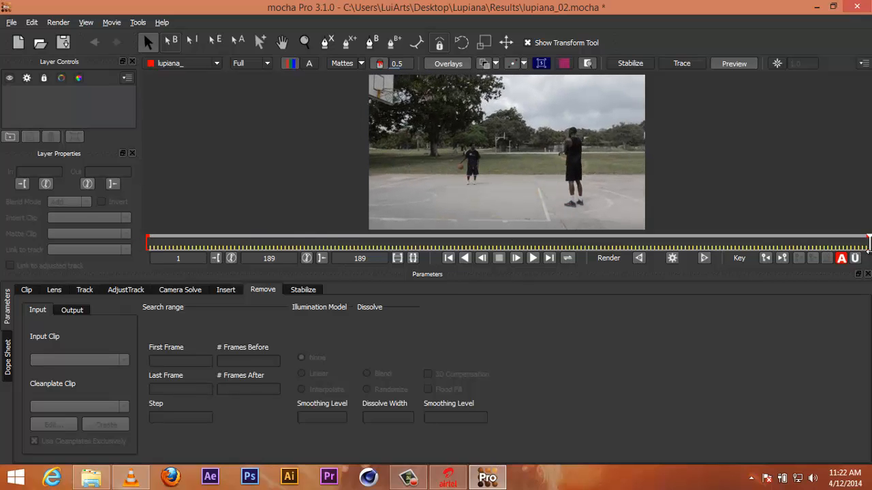
left_click_drag(799, 251, 112, 250)
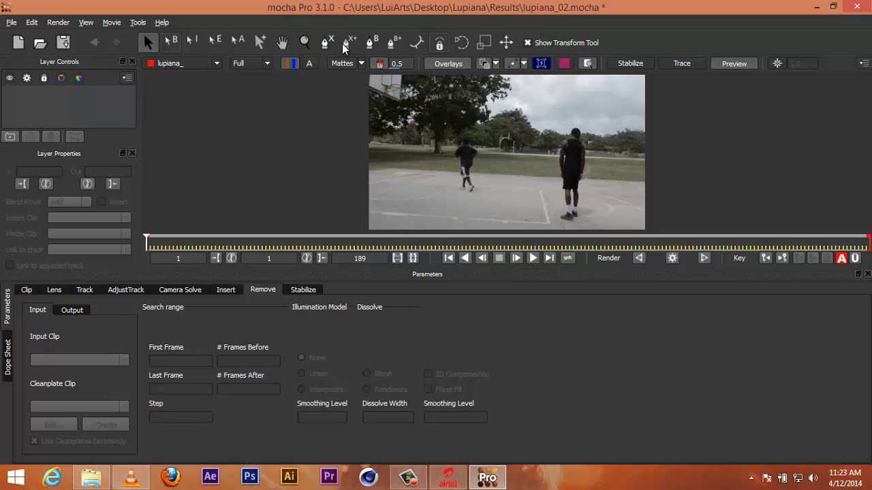
left_click(154, 243)
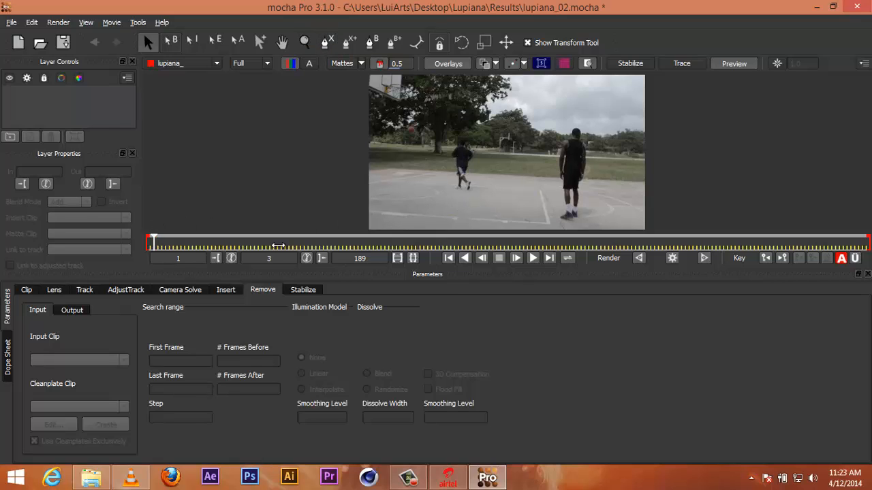
left_click_drag(278, 246, 115, 231)
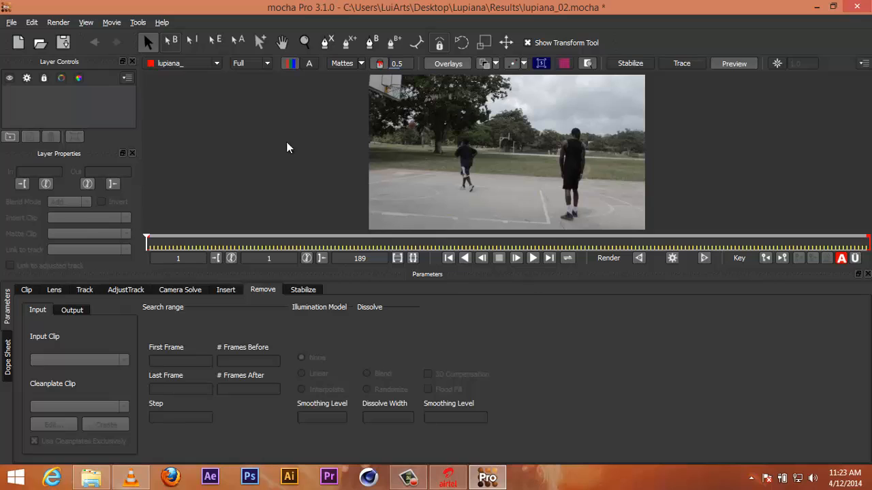
- Draw a four-point X-spline around the court floor area in front of the running man, and raise its two lower corners slightly
left_click(327, 44)
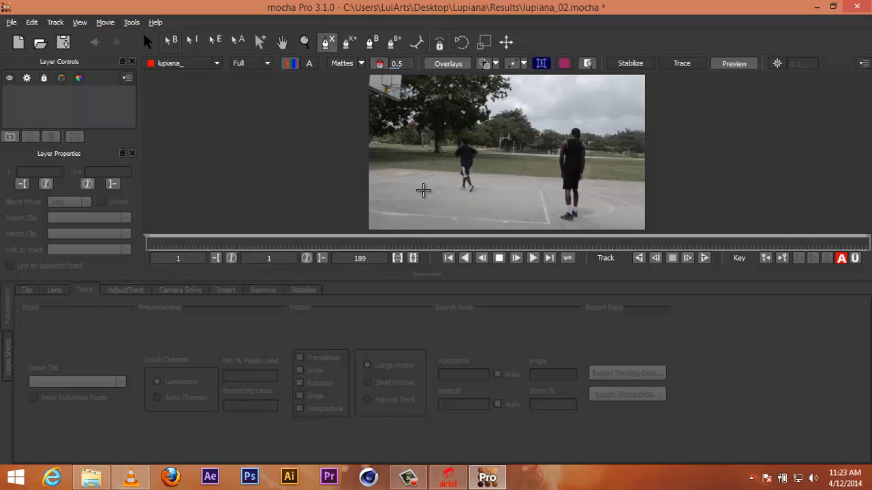
left_click(416, 191)
left_click(544, 198)
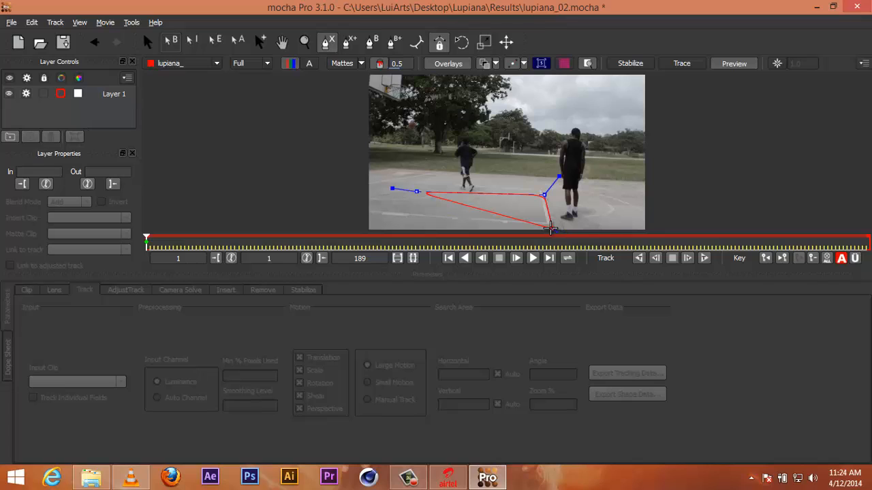
left_click(550, 228)
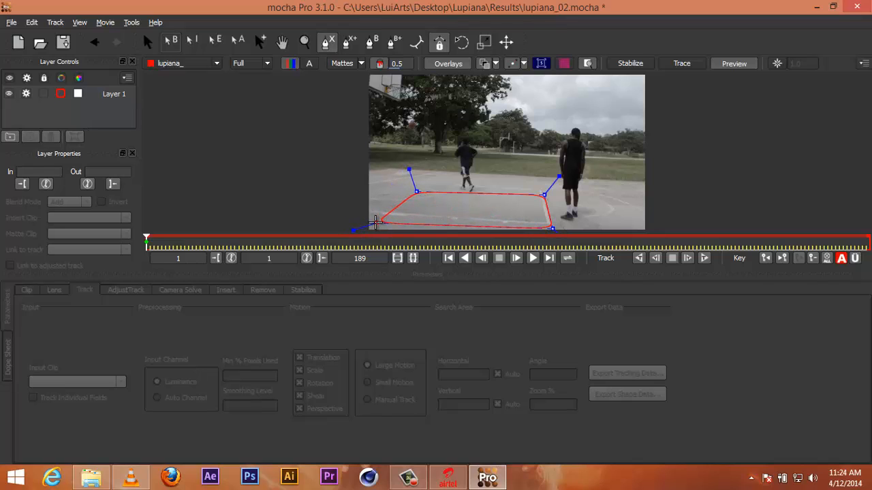
left_click(376, 222)
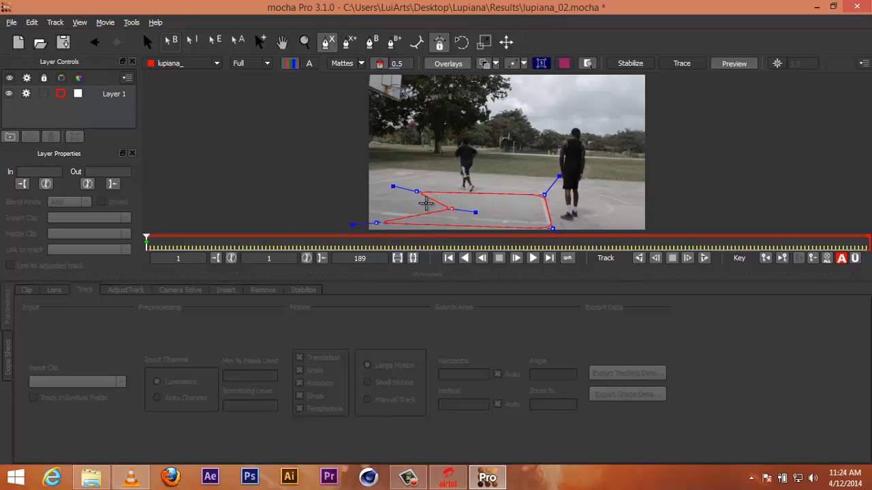
right_click(391, 199)
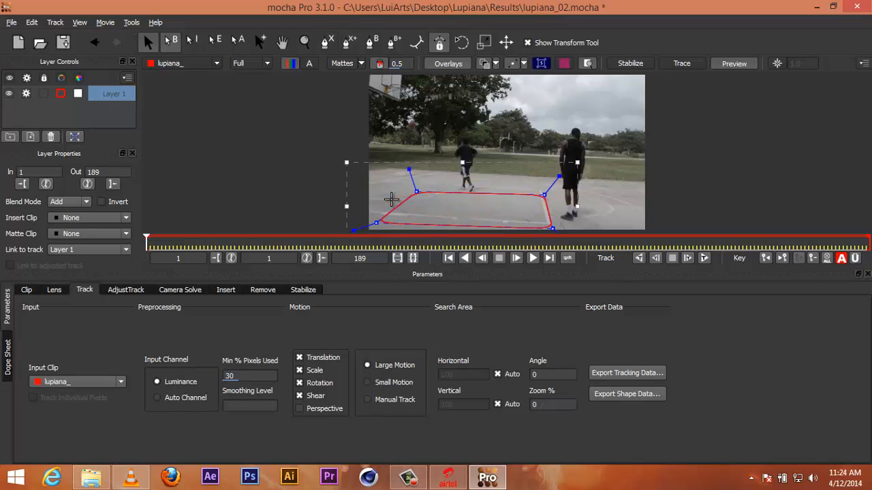
left_click_drag(553, 228, 554, 226)
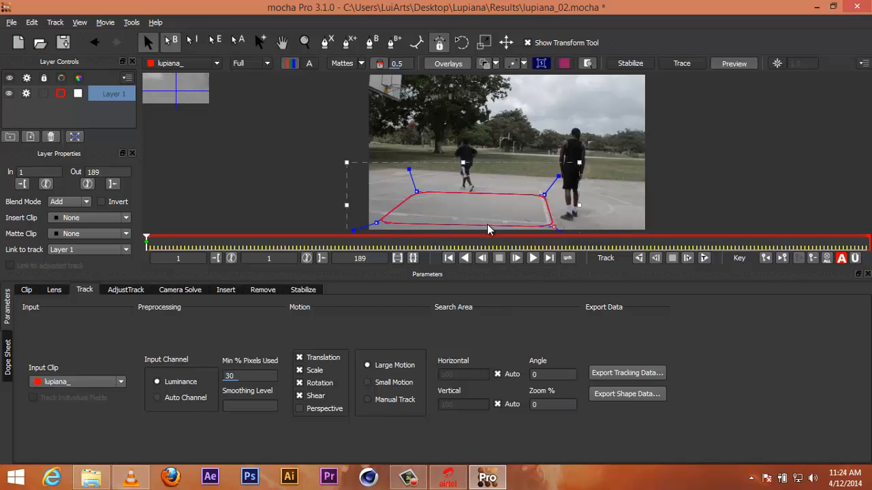
left_click_drag(377, 223, 376, 220)
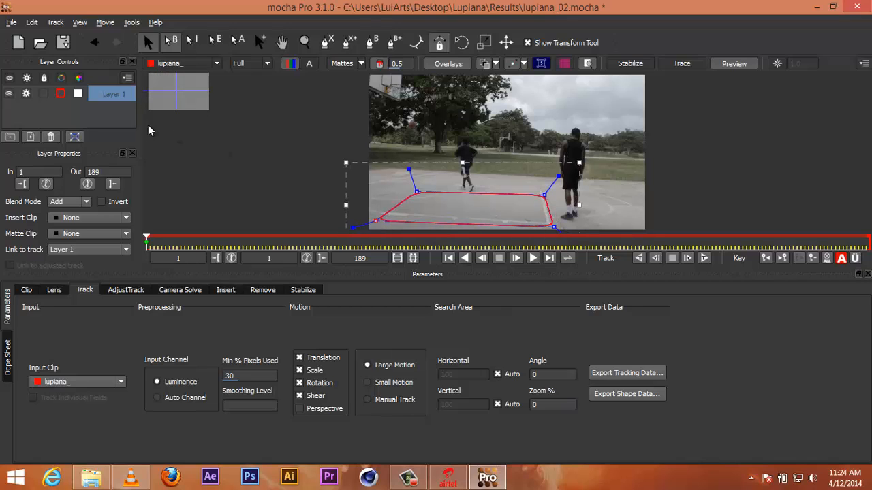
- Rename the court floor layer to bg_track
double_click(121, 93)
type("bg_")
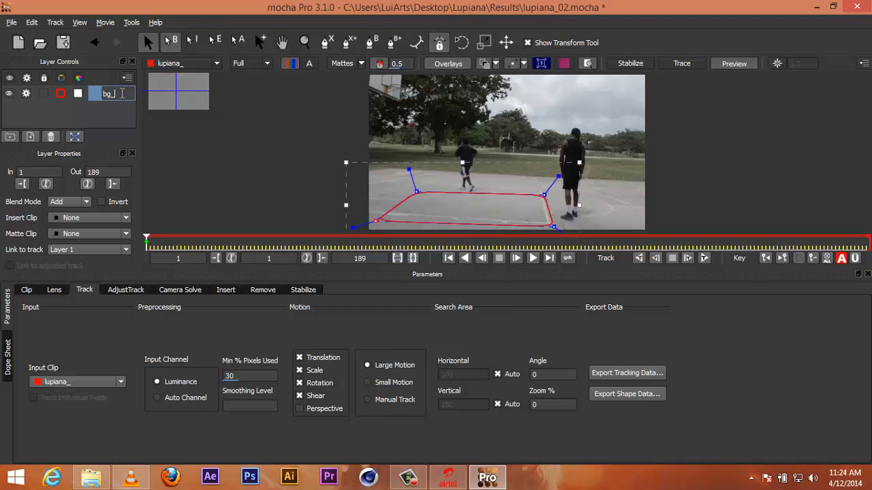
type("track")
key("Return")
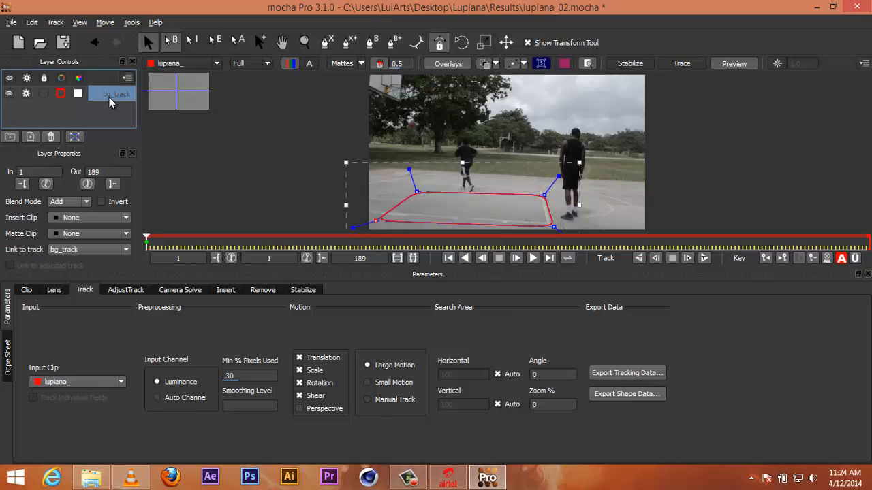
- Track the bg_track layer forwards through the whole clip, and scrub back to frame 1 to check the track
left_click(705, 258)
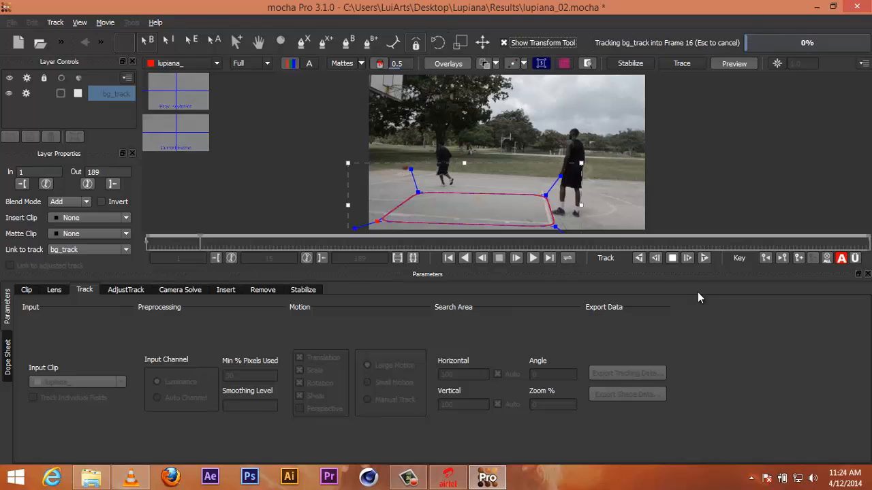
key("Escape")
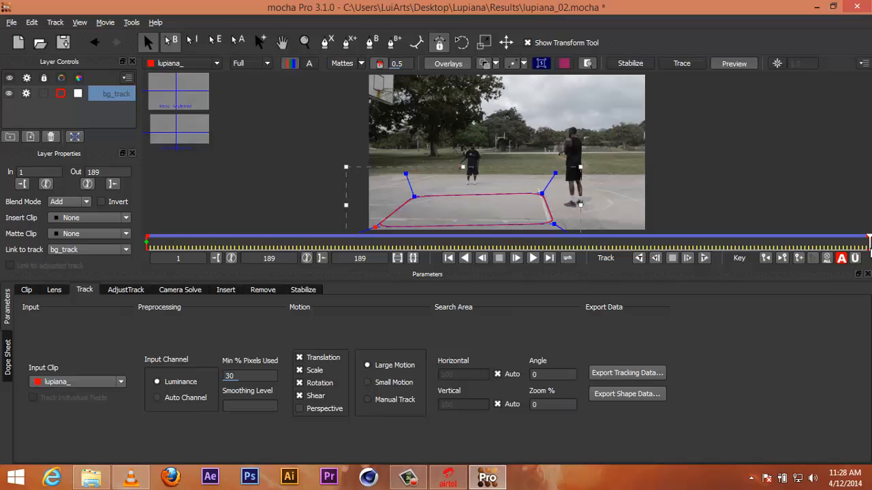
left_click(849, 247)
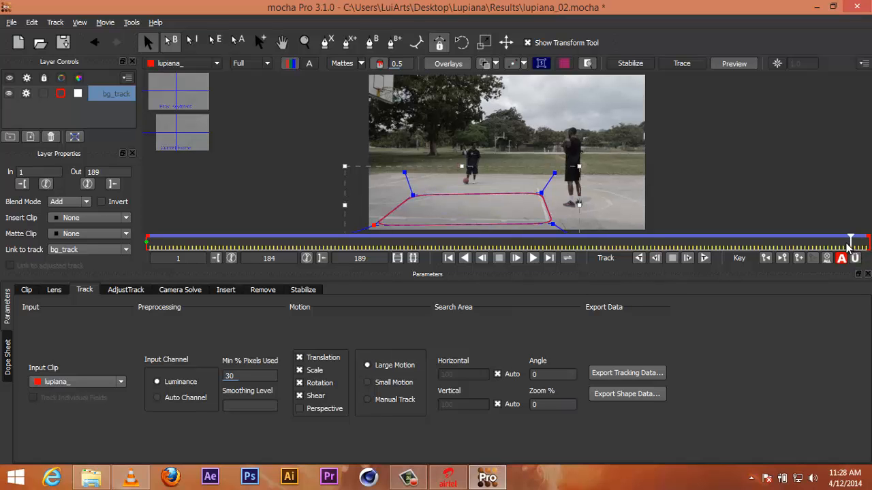
left_click_drag(850, 242, 147, 248)
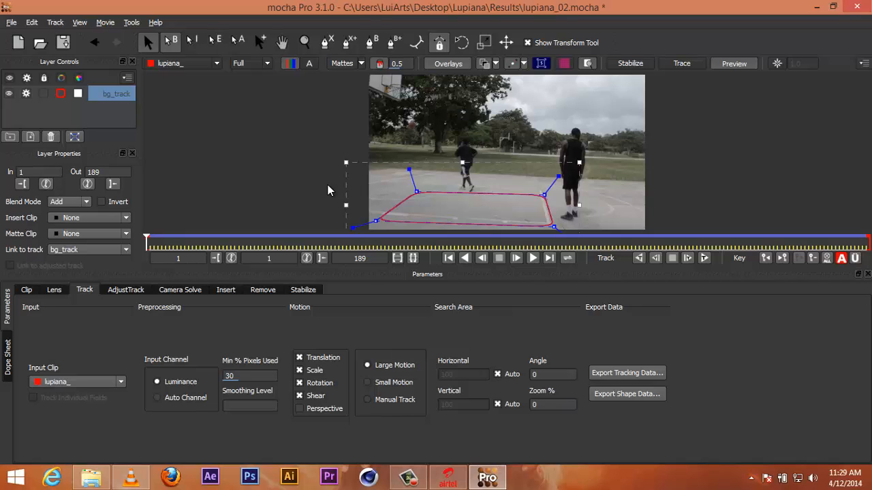
left_click(94, 106)
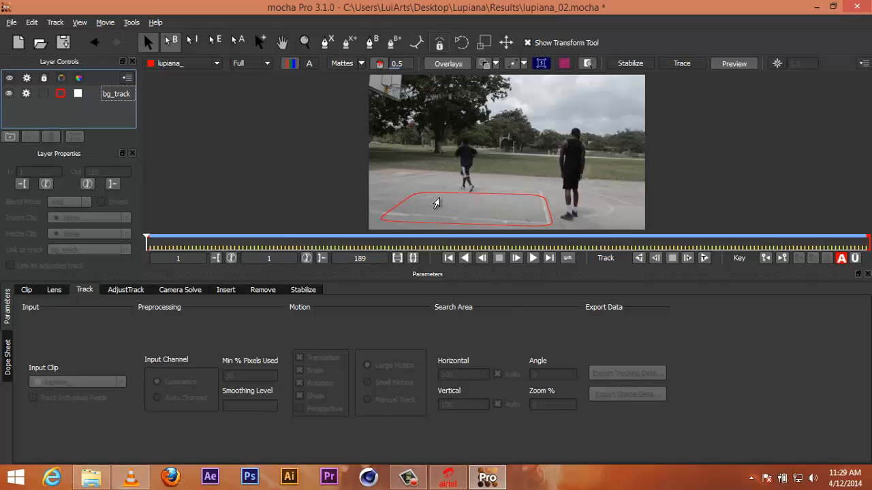
left_click(445, 196)
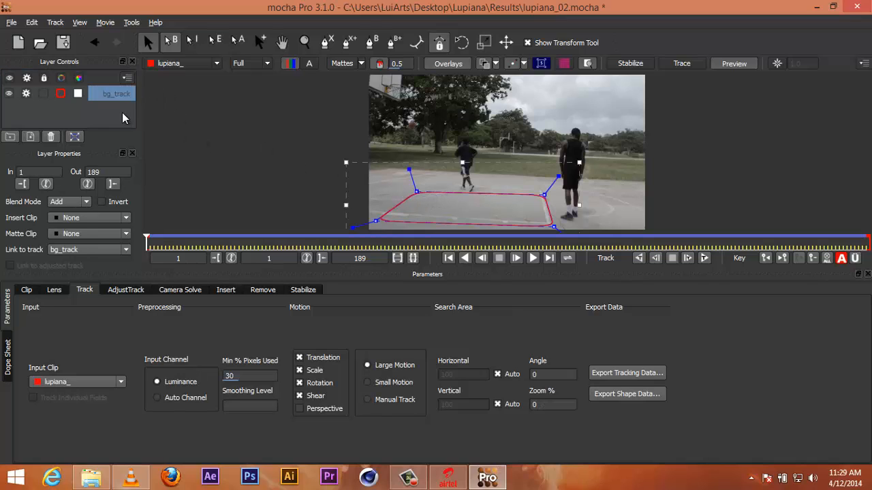
left_click(85, 112)
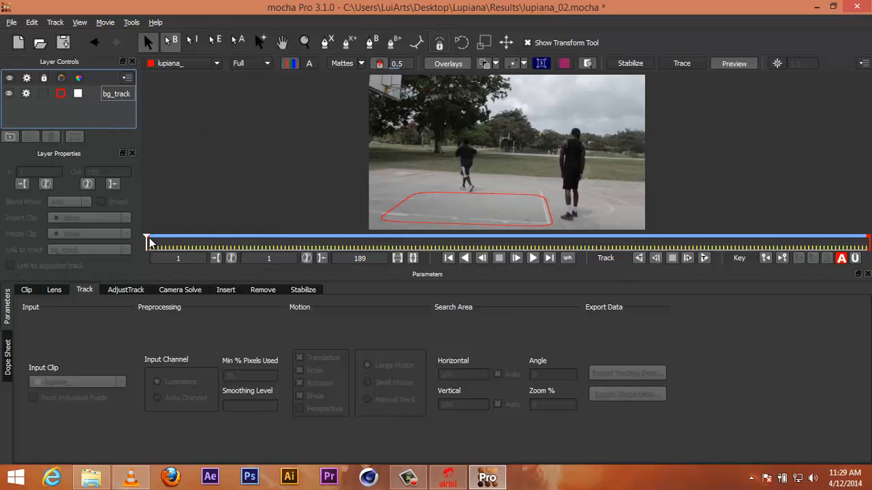
mouse_move(144, 241)
left_mouse_down()
mouse_move(726, 235)
mouse_move(146, 233)
left_mouse_up()
left_click(97, 108)
left_click(465, 198)
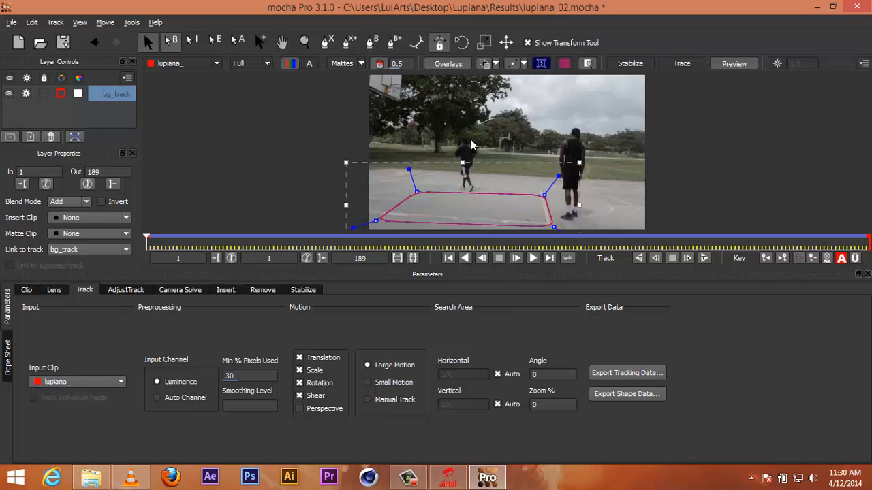
- Draw a closed X-spline around the whole running man at frame 1, on a new layer separate from bg_track
key("z")
left_click_drag(474, 148, 470, 116)
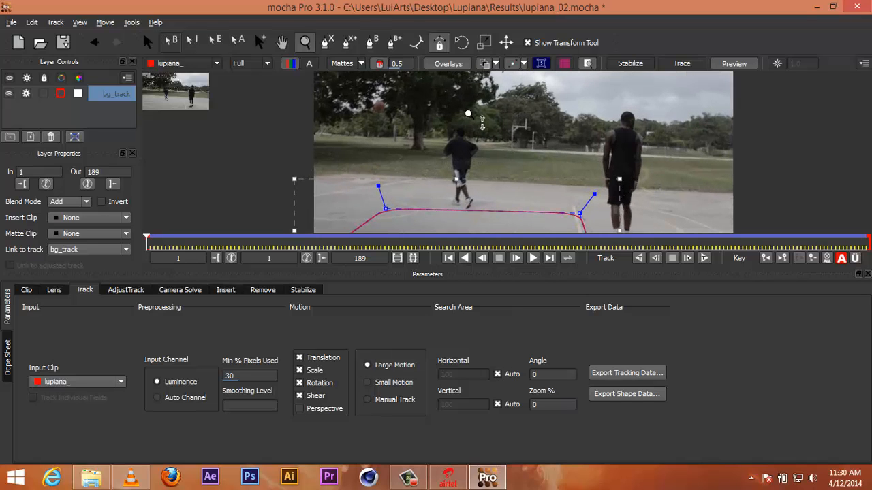
left_click(304, 43)
left_click_drag(478, 142, 473, 85)
left_click_drag(473, 178, 470, 146)
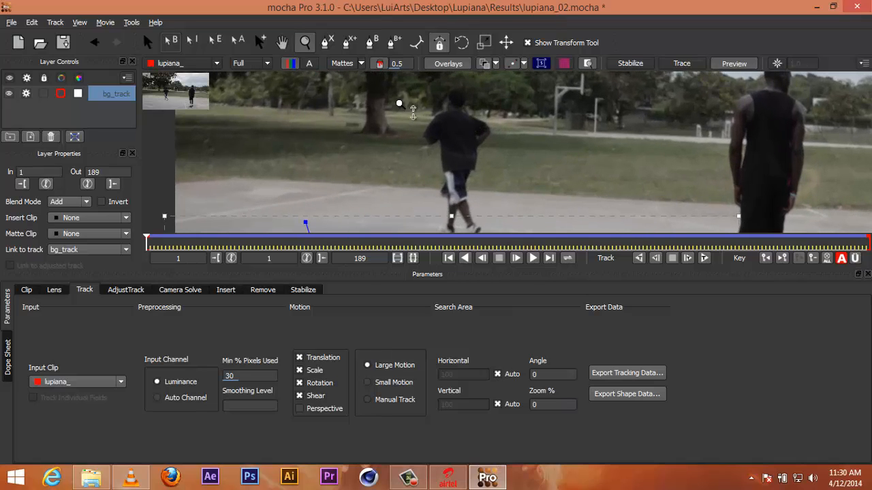
left_click(263, 45)
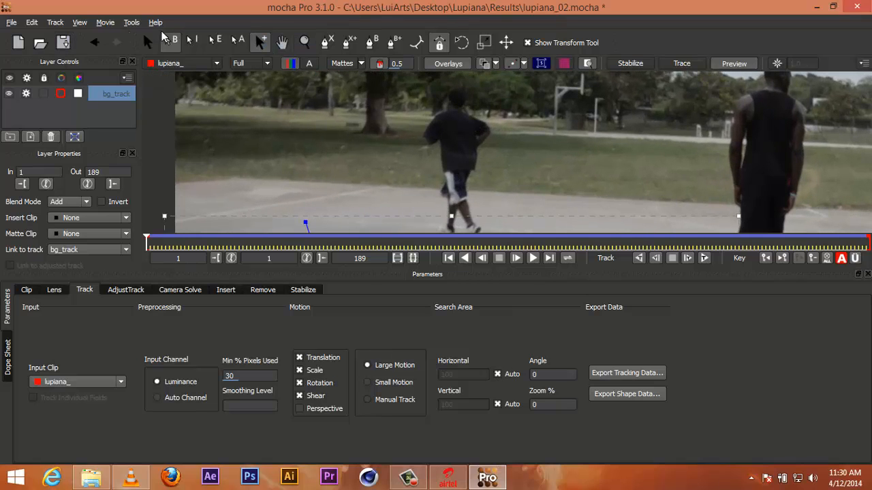
left_click(148, 42)
left_click(465, 154)
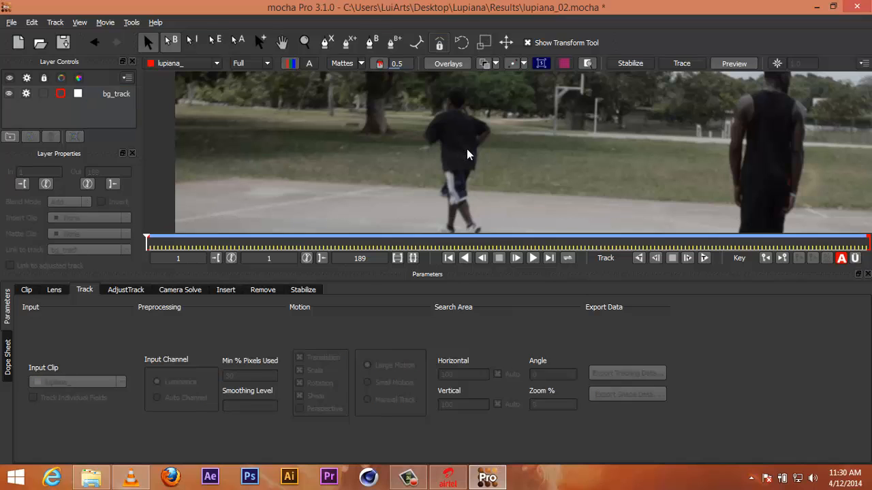
key("x")
left_click_drag(470, 149, 508, 236)
key("z")
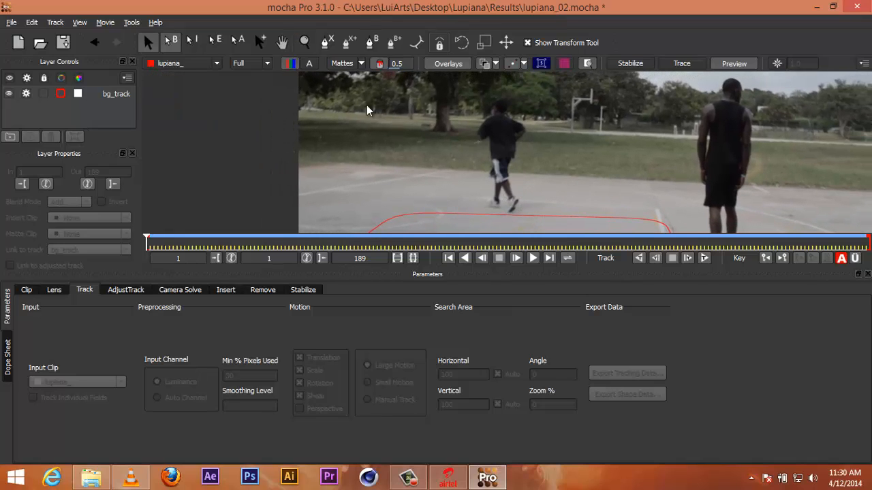
left_click(318, 39)
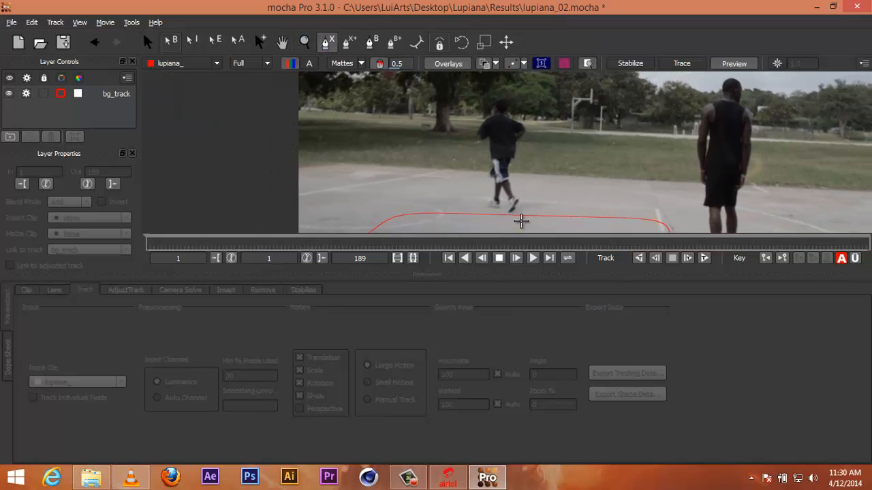
left_click(517, 210)
left_click(527, 200)
left_click(525, 189)
left_click(522, 185)
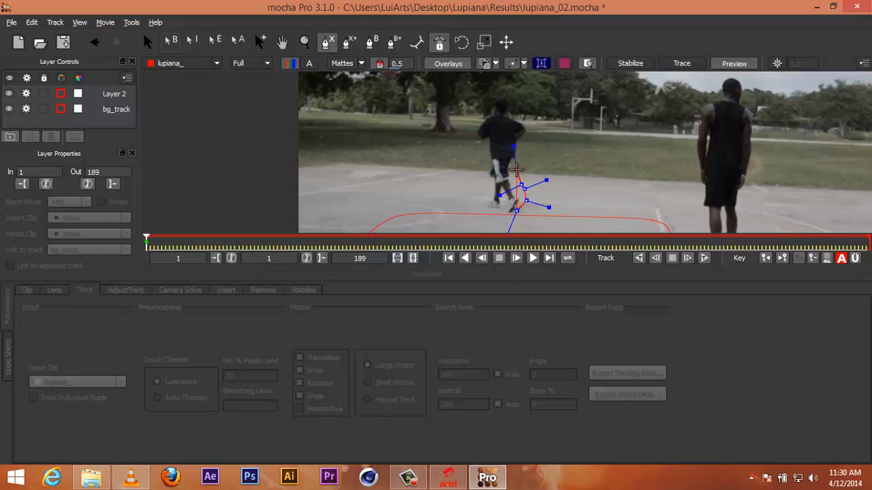
left_click(517, 169)
left_click(520, 152)
left_click(525, 136)
left_click(533, 125)
left_click(521, 114)
left_click(511, 97)
left_click(498, 96)
left_click(488, 100)
left_click(481, 112)
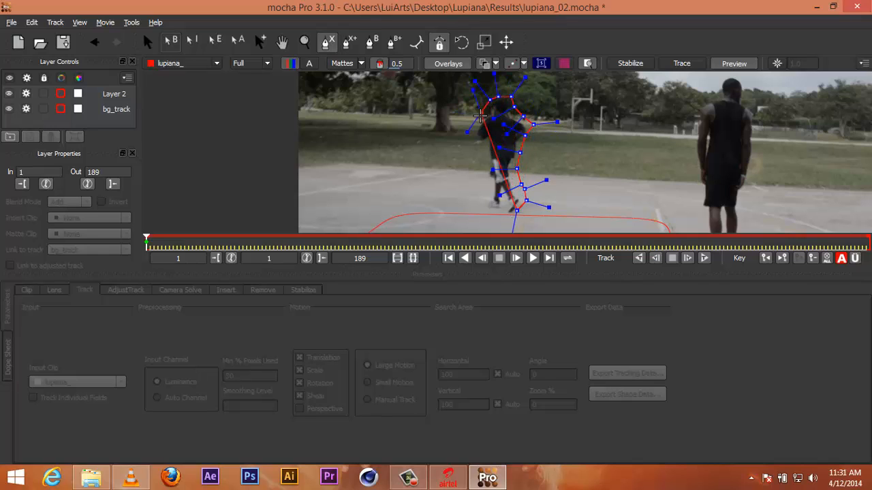
left_click(473, 132)
left_click(474, 148)
left_click(484, 168)
left_click(485, 191)
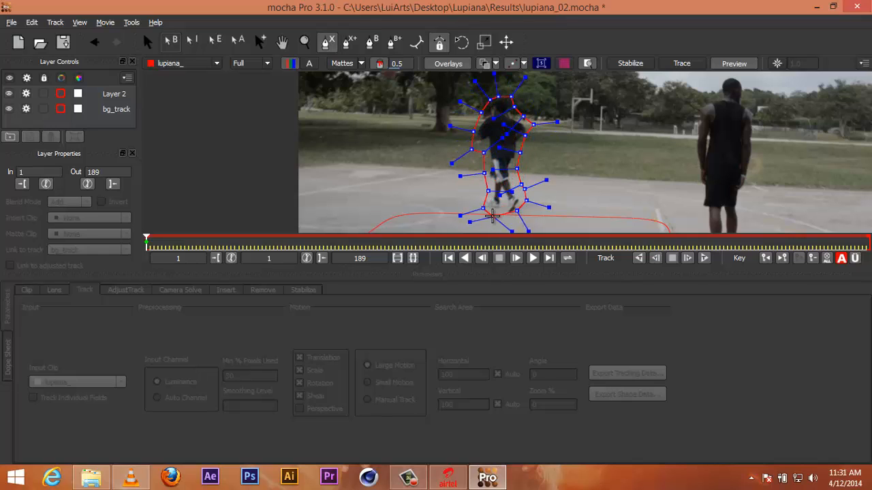
left_click(482, 208)
left_click(493, 216)
right_click(547, 225)
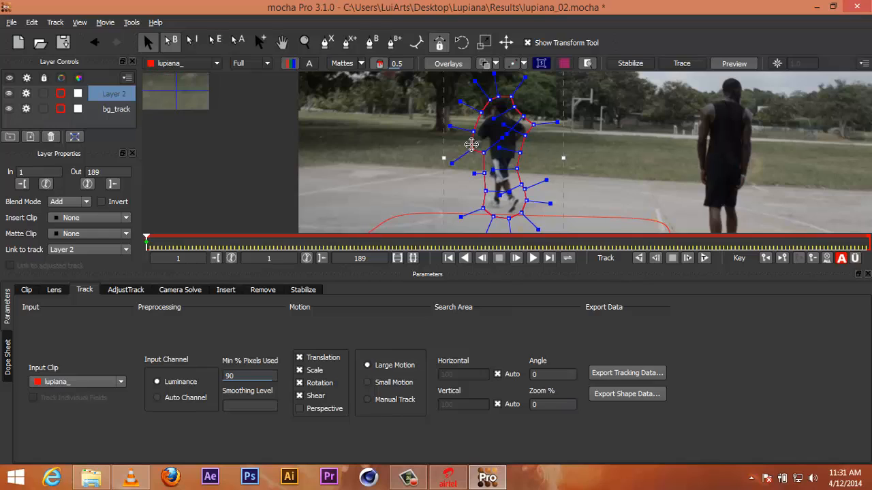
- Rename the running man's mask layer to removal
double_click(116, 95)
type("removal")
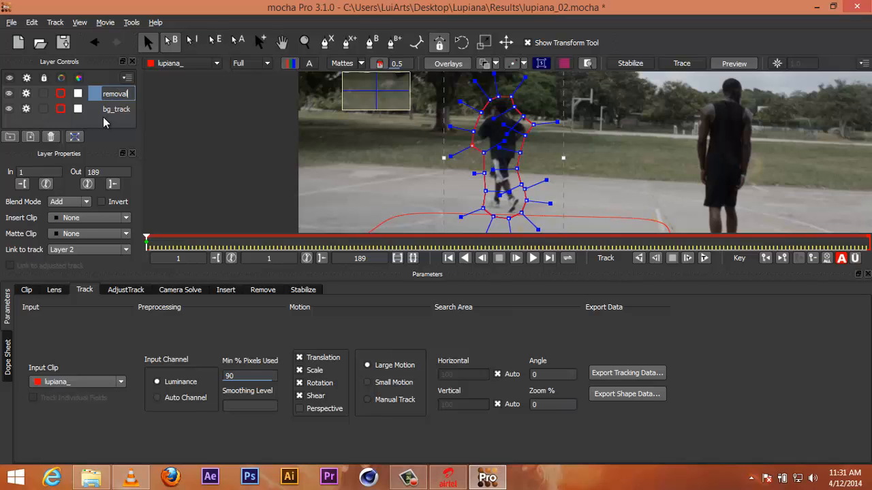
left_click(107, 122)
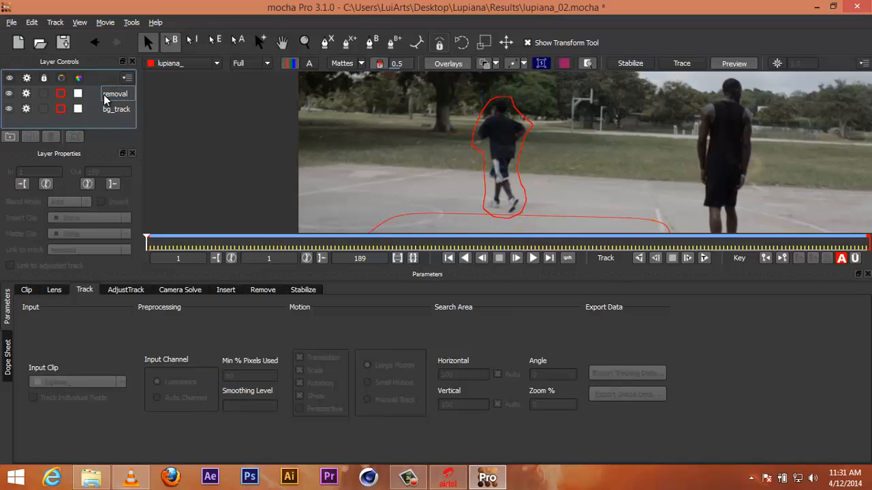
- Change the removal layer's outline color to bright green
left_click(91, 96)
left_click(61, 95)
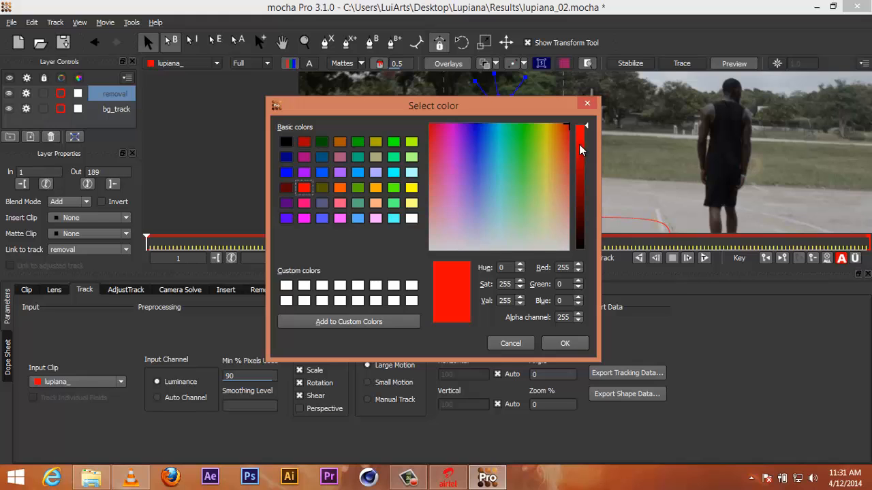
left_click_drag(532, 140, 523, 100)
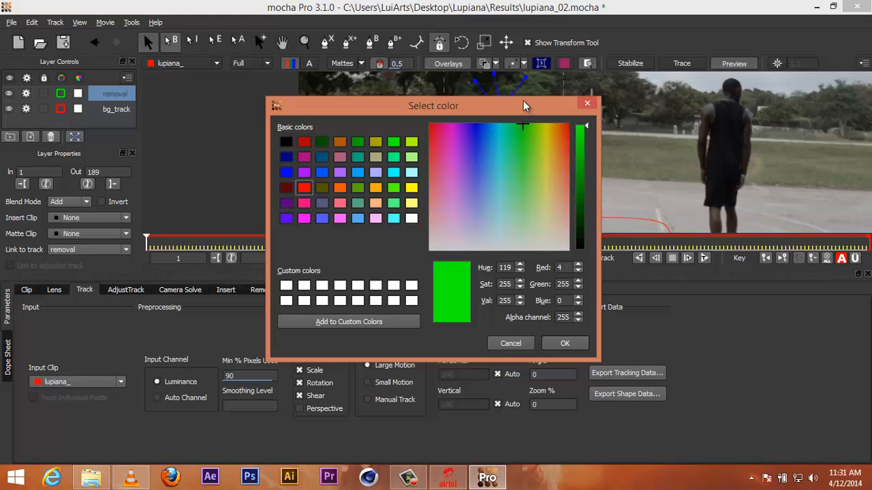
left_click(553, 348)
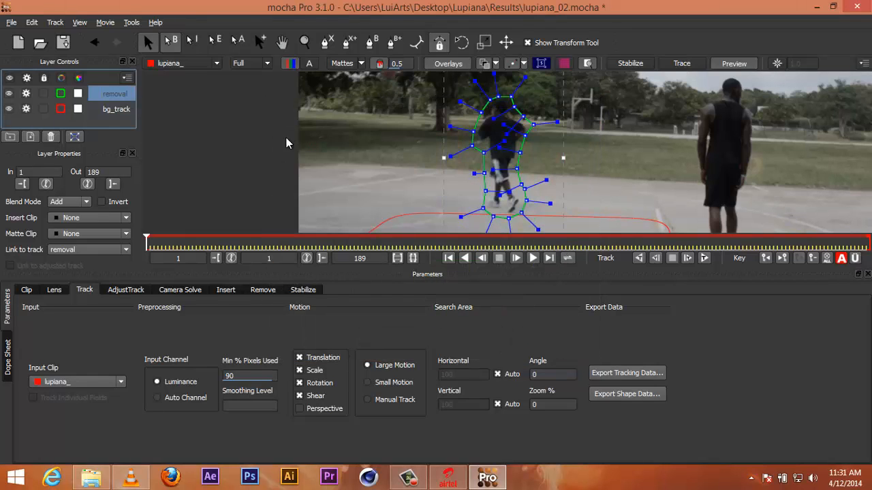
- Link the removal layer to the bg_track track, and turn off processing for the removal layer
left_click(116, 109)
left_click(114, 96)
left_click(117, 110)
left_click(120, 101)
left_click(113, 250)
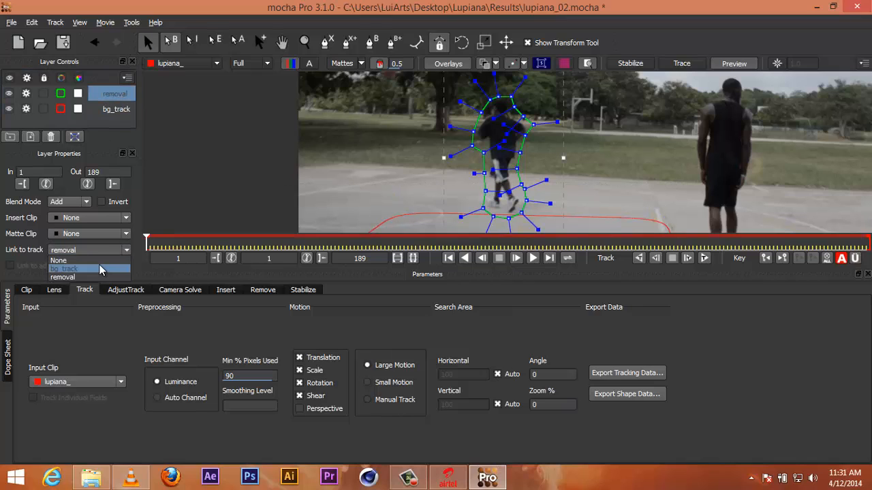
left_click(99, 269)
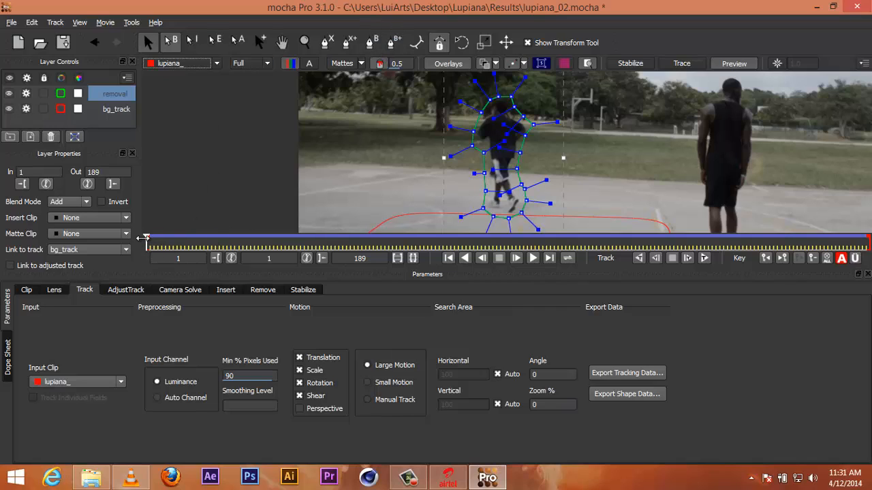
left_click(115, 109)
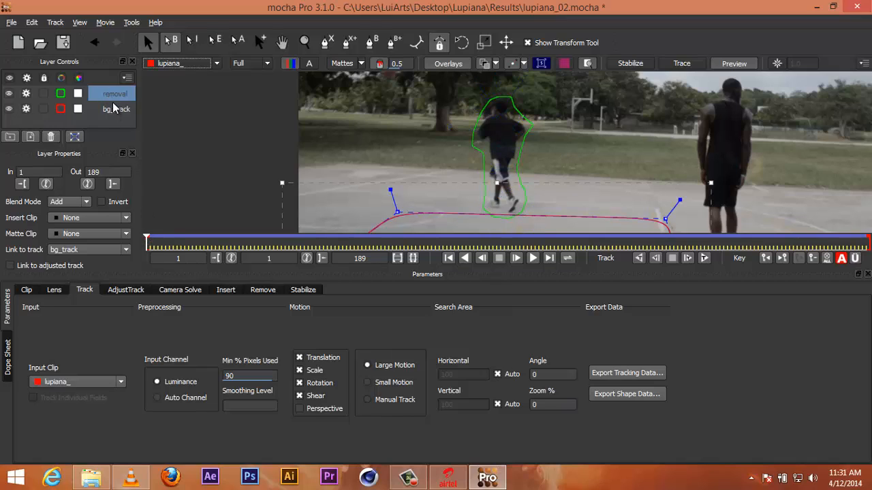
left_click(113, 96)
- At frame 9, move the removal shape over the running man and adjust the spline handle beside his hip
left_click(148, 242)
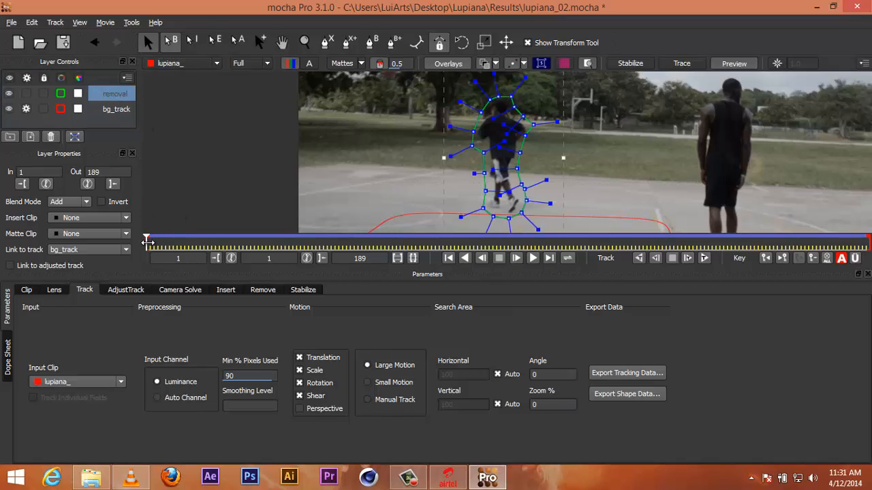
left_click_drag(148, 242, 177, 242)
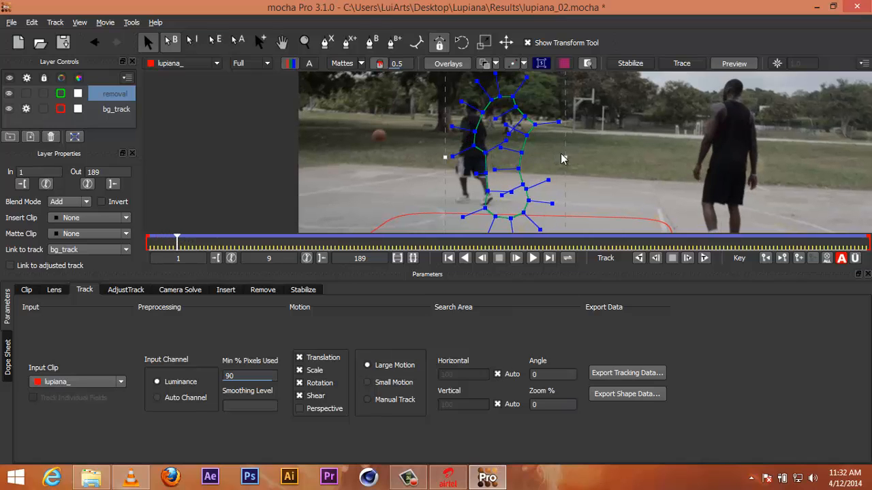
left_click_drag(564, 142, 533, 143)
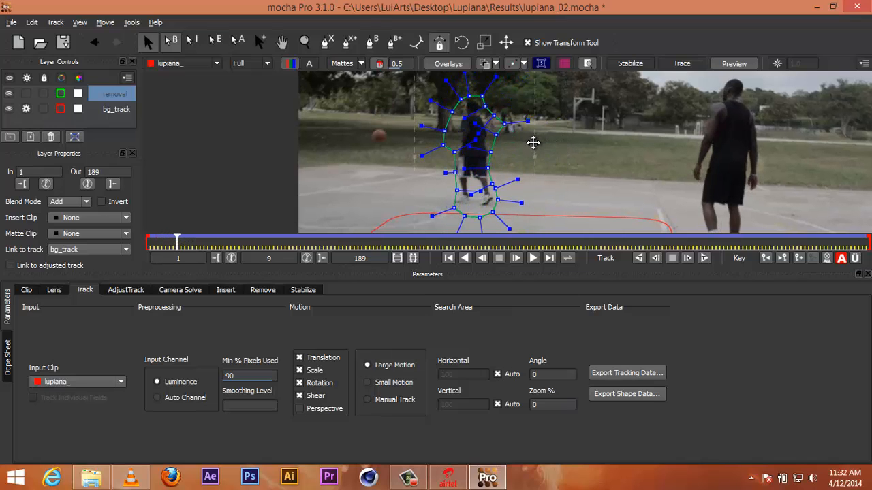
left_click_drag(421, 156, 426, 174)
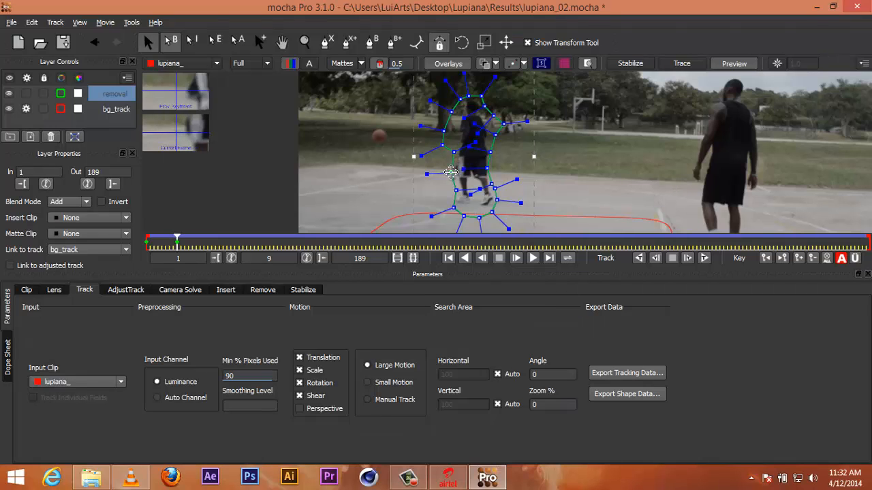
- Keyframe the removal shape around the running man at intervals through frame 44 and slightly beyond, refining individual points to fit him
left_click_drag(146, 243, 304, 243)
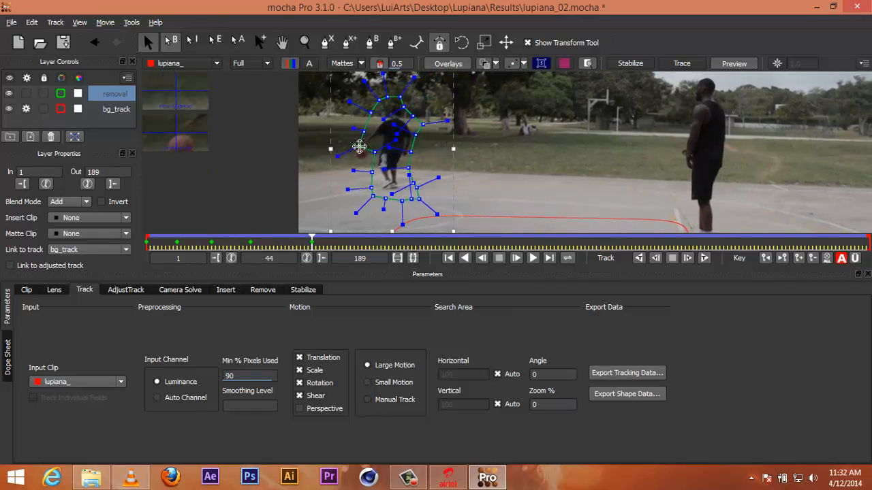
left_click_drag(379, 100, 383, 107)
left_click_drag(411, 199, 408, 199)
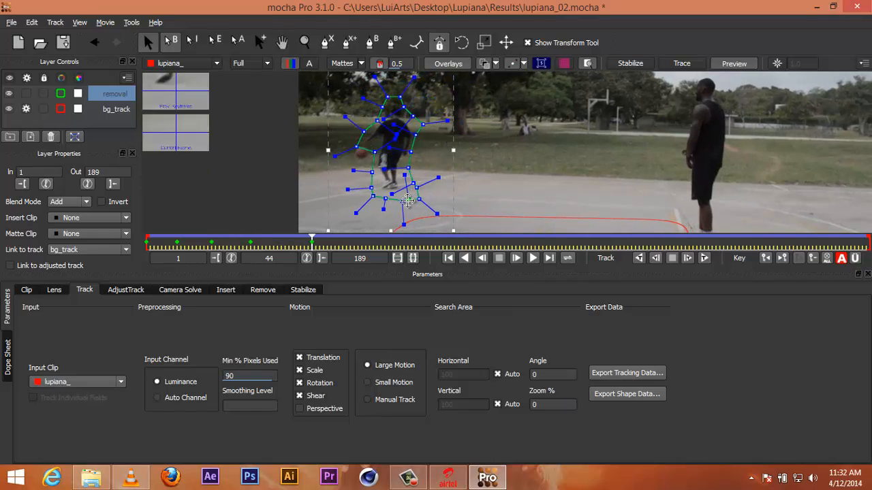
left_click_drag(311, 240, 346, 241)
left_click_drag(456, 139, 446, 132)
- At frame 72, move the removal shape onto the running man and adjust its points to fit his body
left_click_drag(346, 241, 420, 241)
left_click_drag(446, 118, 478, 121)
left_click_drag(393, 168, 387, 185)
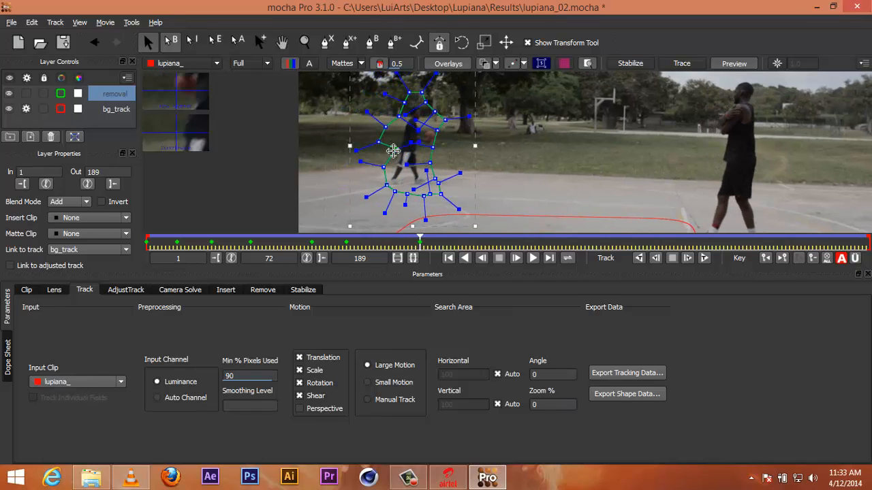
left_click_drag(396, 148, 439, 148)
left_click_drag(437, 131, 441, 132)
- Set the timeline's out point to frame 39 and track backwards over the shortened range
left_click_drag(420, 251, 293, 249)
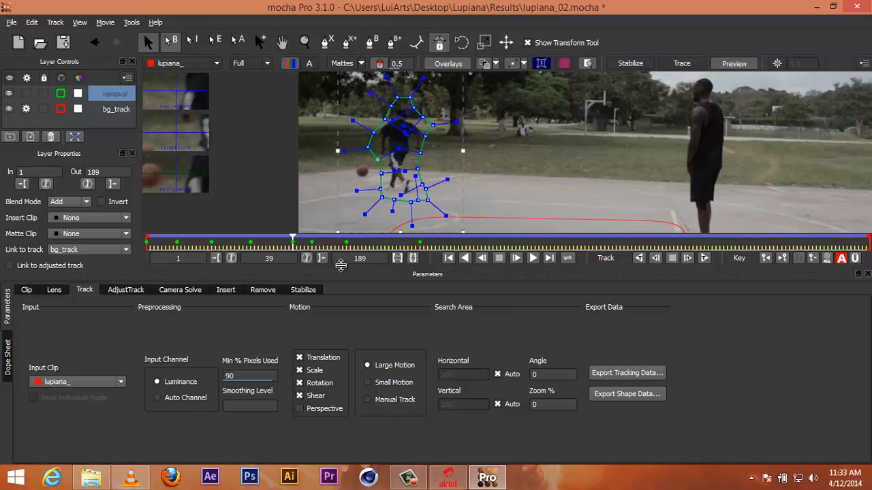
left_click(322, 257)
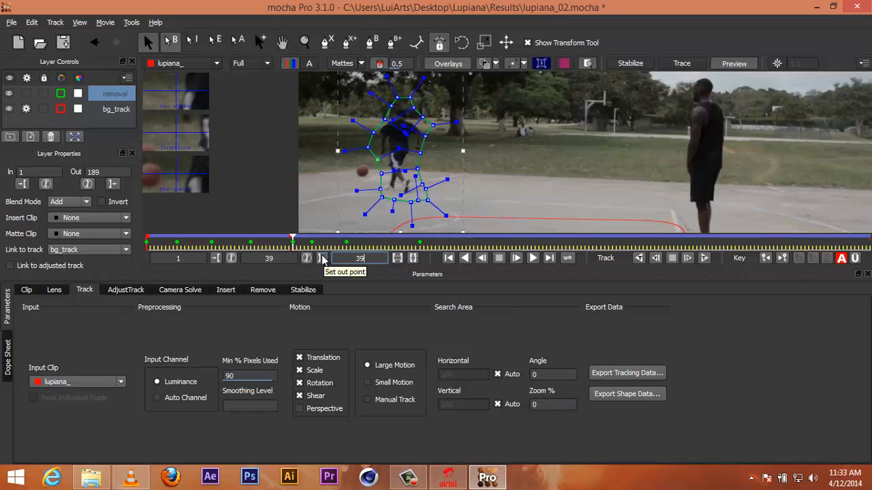
left_click(399, 258)
left_click(639, 257)
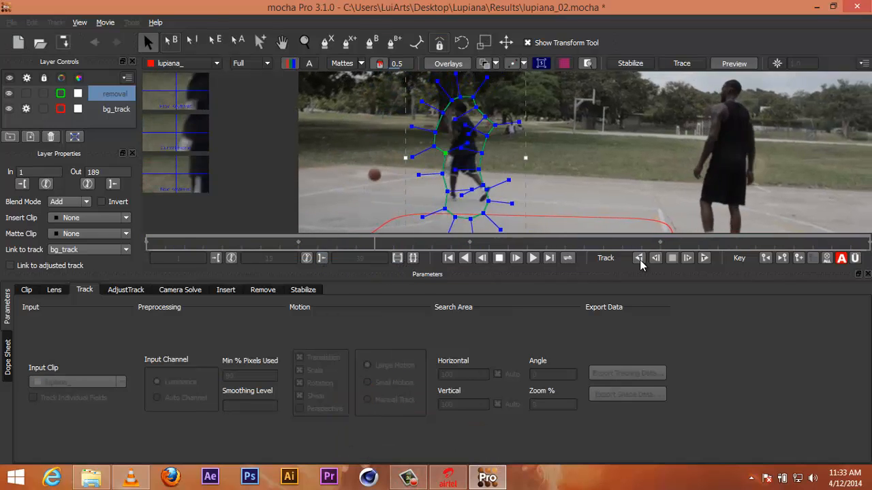
- Scrub and play frames 1 to 39 to check how the removal shape follows the running man
left_click_drag(450, 241, 869, 243)
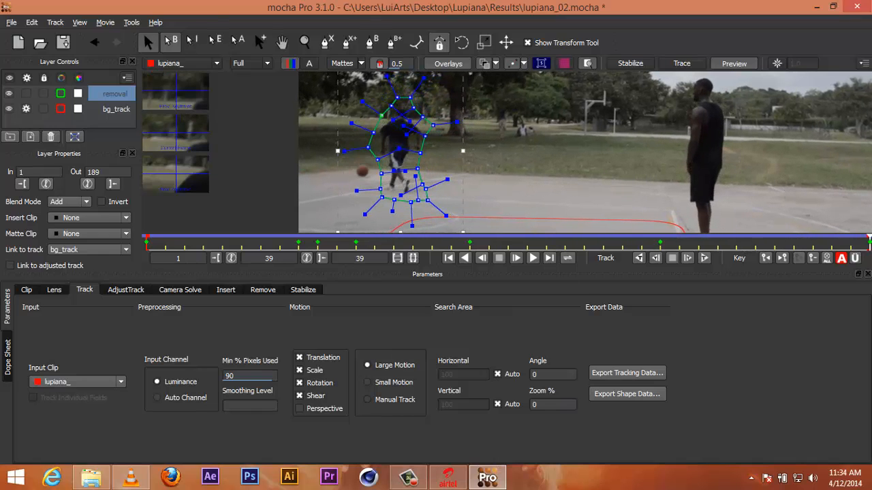
left_click_drag(868, 243, 2, 248)
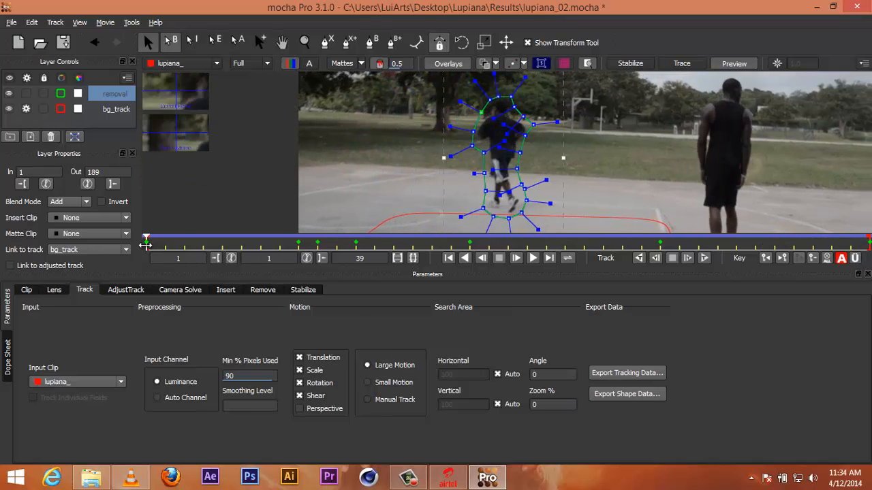
mouse_move(146, 244)
left_mouse_down()
mouse_move(470, 244)
mouse_move(146, 244)
left_mouse_up()
left_click(77, 118)
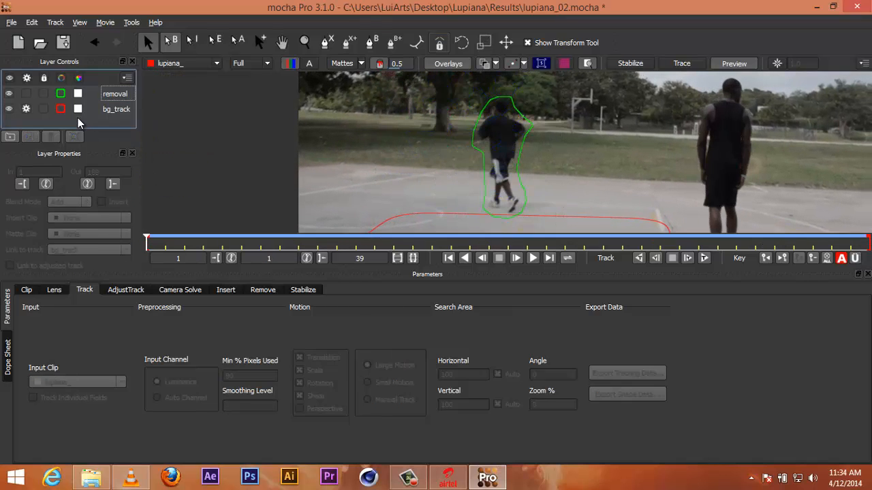
key("space")
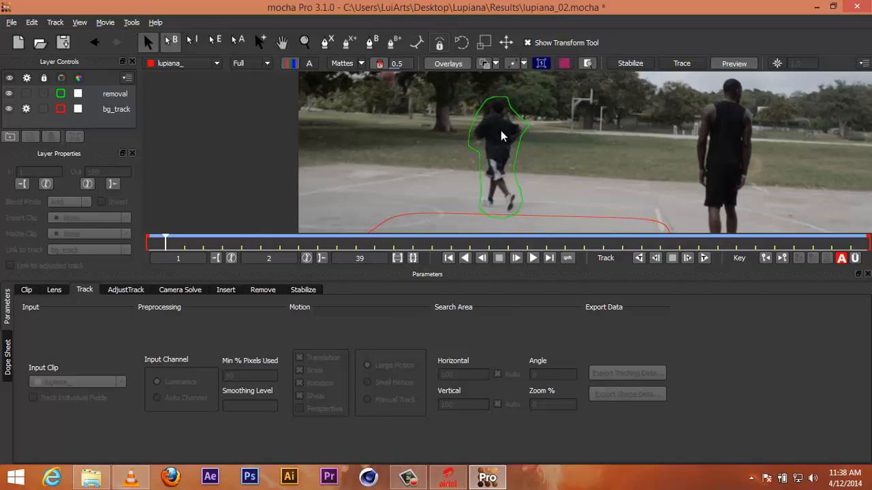
- Hide the bg_track and removal layers in the viewer
left_click(100, 120)
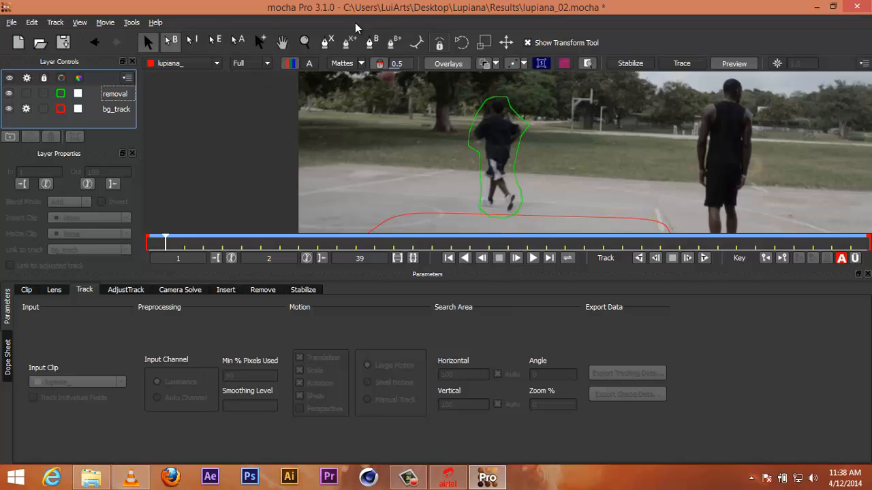
left_click(9, 109)
left_click(9, 93)
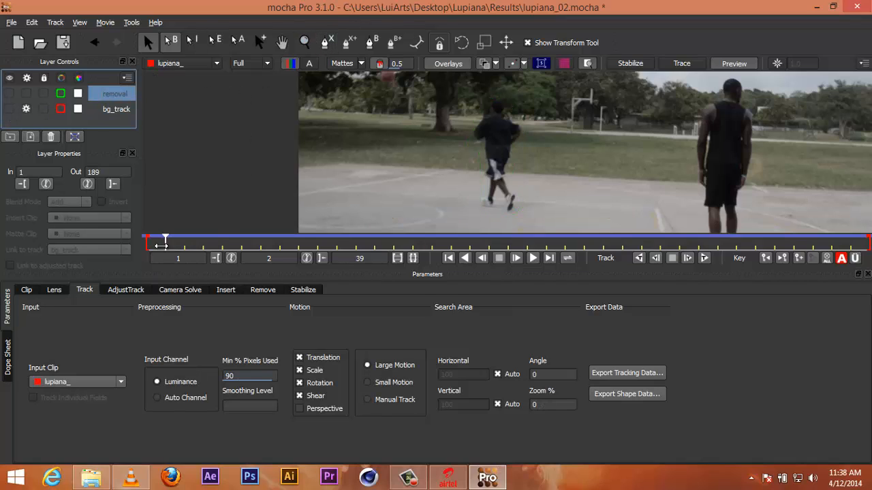
left_click_drag(161, 245, 147, 244)
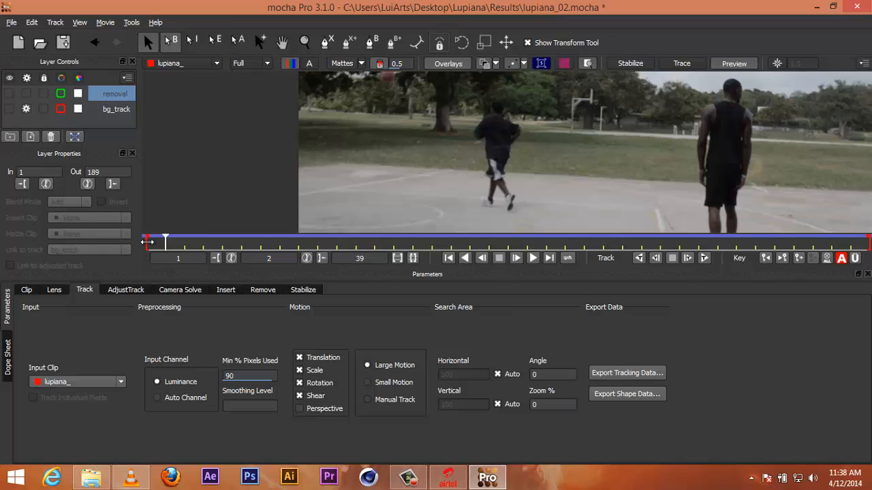
- Draw a loose five-point X-spline around the running man at frame 1 and adjust its upper points
left_click(326, 38)
left_click(494, 93)
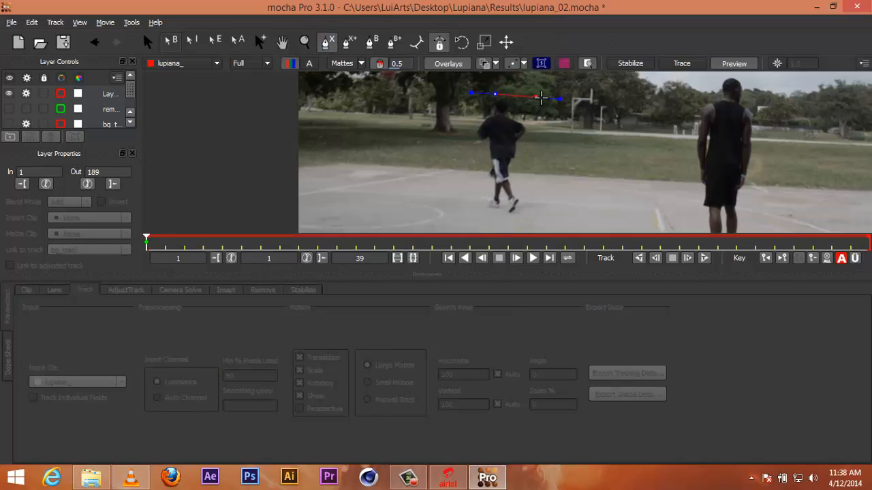
left_click(543, 100)
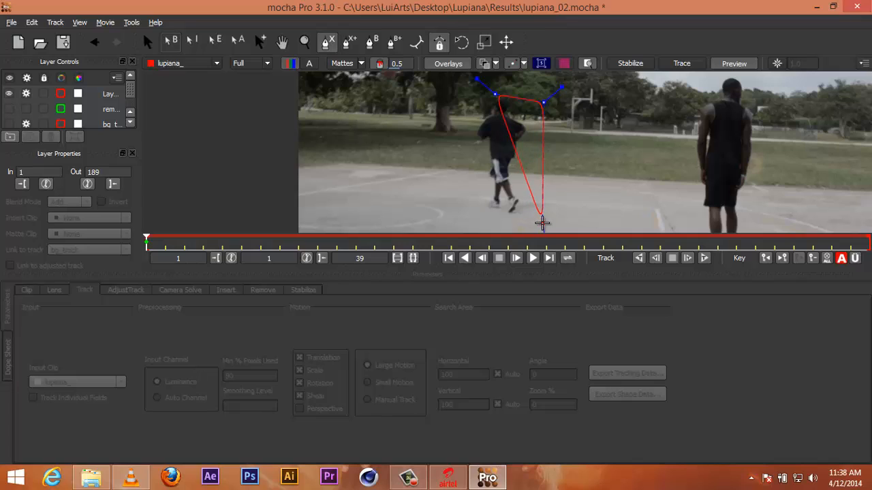
left_click(543, 223)
left_click(461, 217)
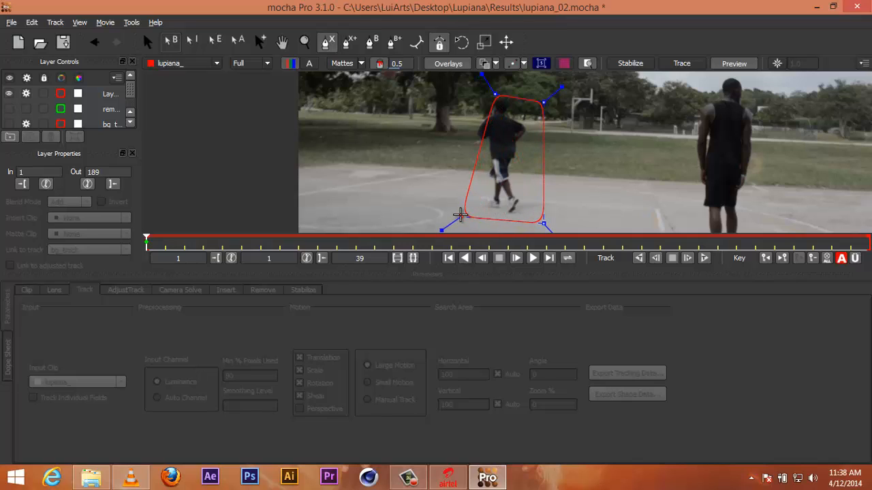
left_click(464, 122)
left_click_drag(465, 111, 488, 94)
right_click(473, 91)
left_click_drag(541, 100, 541, 94)
left_click_drag(462, 113, 462, 111)
- Rename the new layer around the running man to bg
double_click(114, 99)
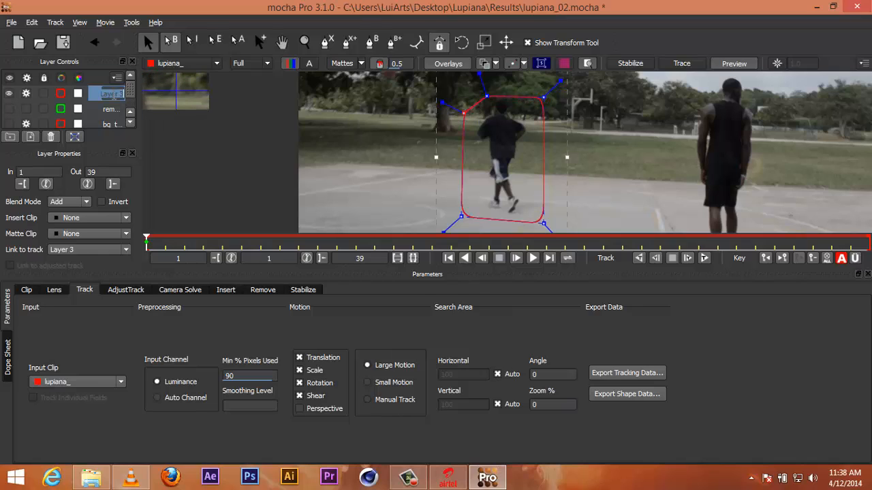
type("bg")
left_click(98, 122)
scroll(100, 102, "down", 1)
left_click(100, 92)
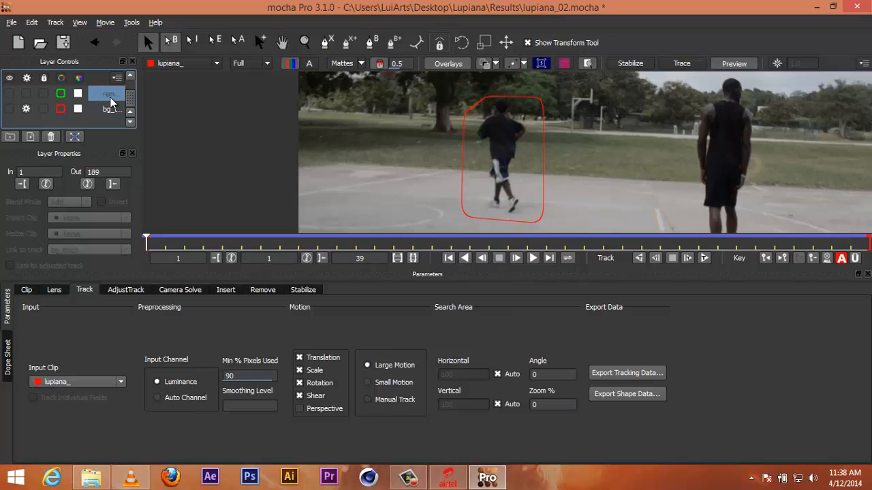
scroll(109, 93, "up", 1)
left_click(108, 93)
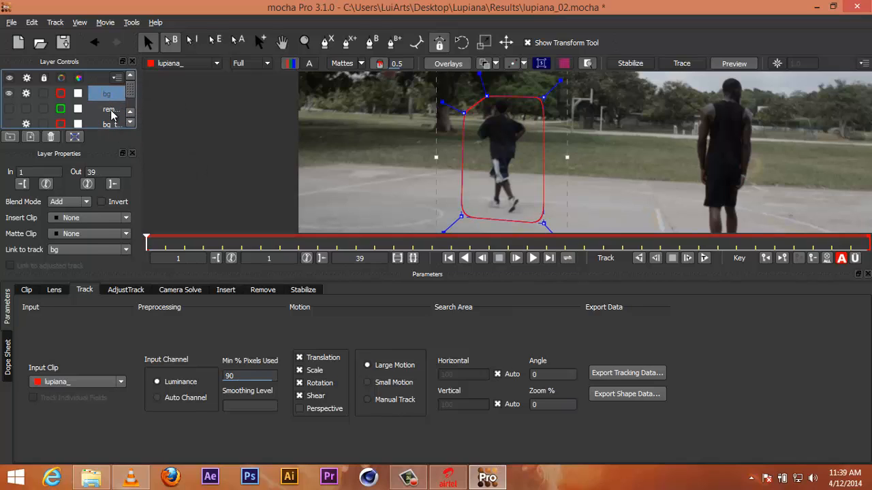
- Widen the layer list to show full names and move the removal layer above bg
left_click_drag(140, 96, 188, 102)
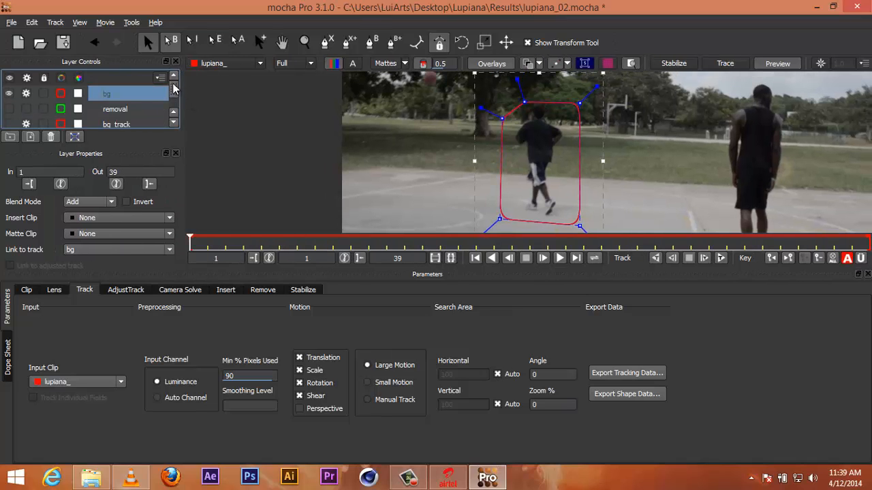
left_click(137, 109)
left_click_drag(129, 101, 127, 90)
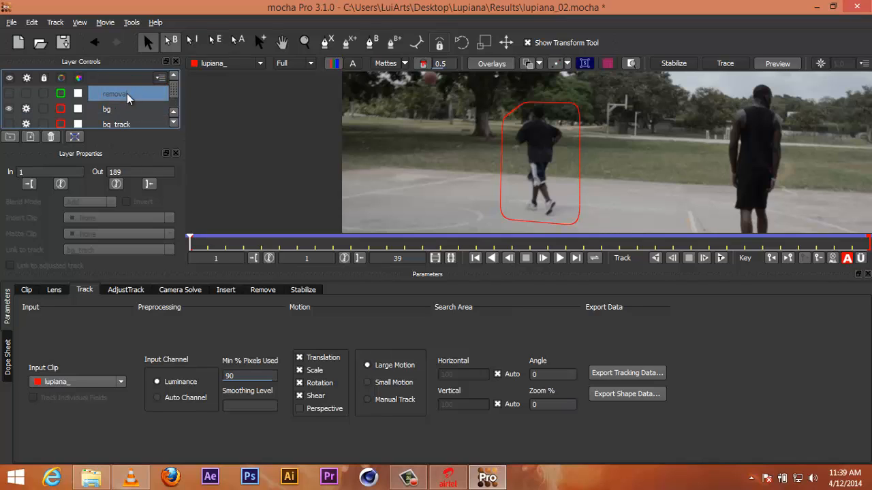
- Link the bg layer to the bg_track layer's track
left_click(119, 109)
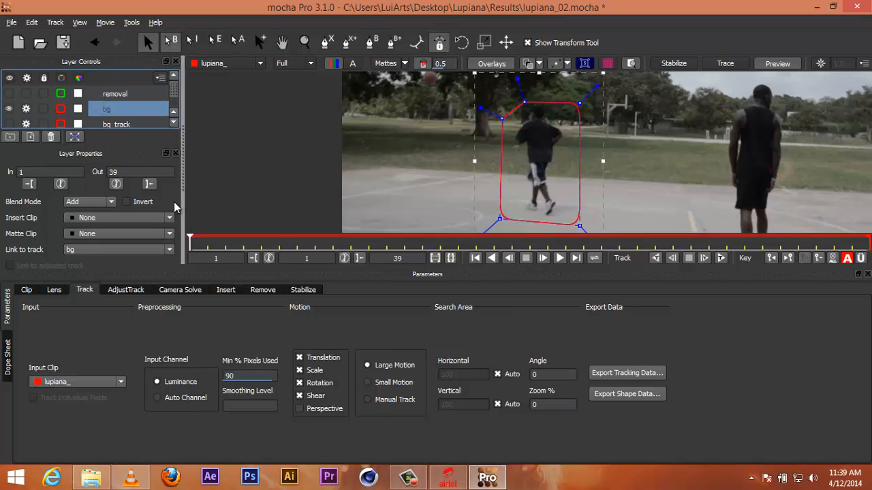
left_click(163, 248)
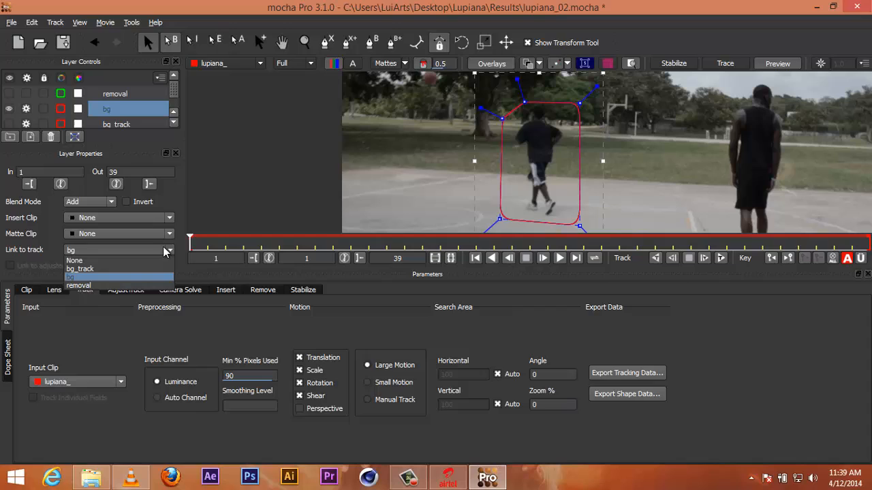
left_click(121, 269)
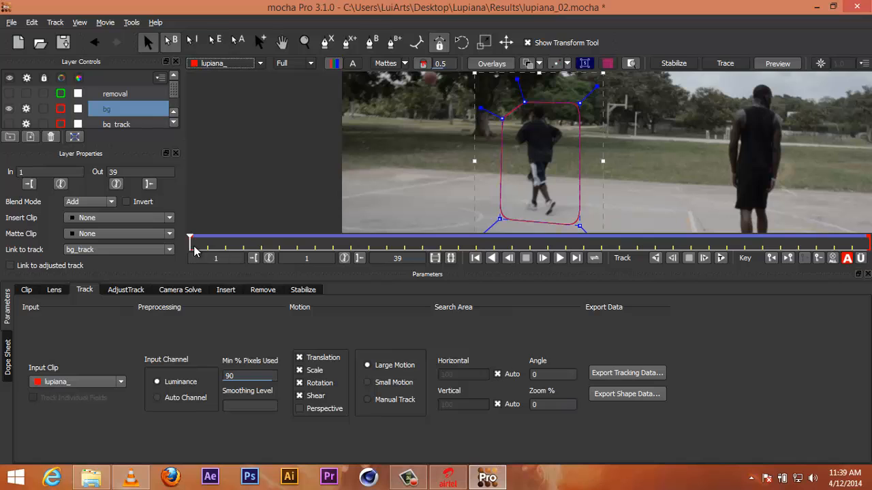
mouse_move(192, 245)
left_mouse_down()
mouse_move(734, 243)
mouse_move(854, 253)
mouse_move(831, 243)
mouse_move(192, 243)
left_mouse_up()
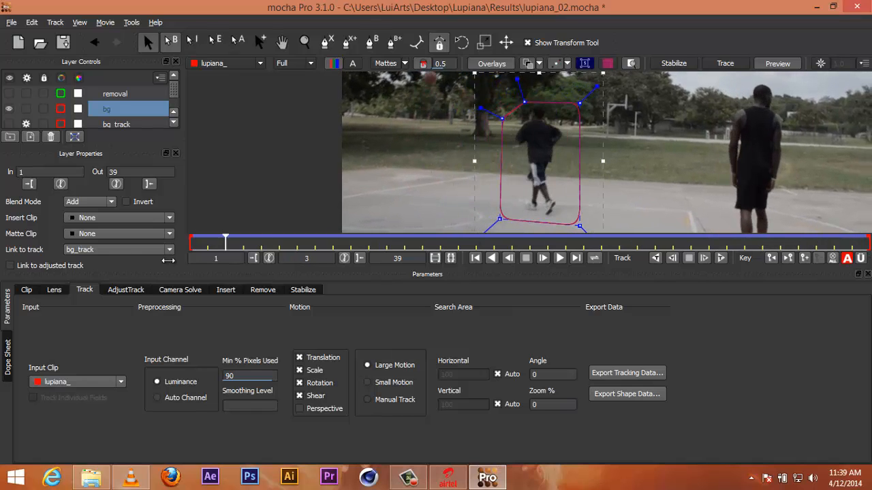
- Hide the bg layer and show the bg_track layer in the viewer
left_click(118, 96)
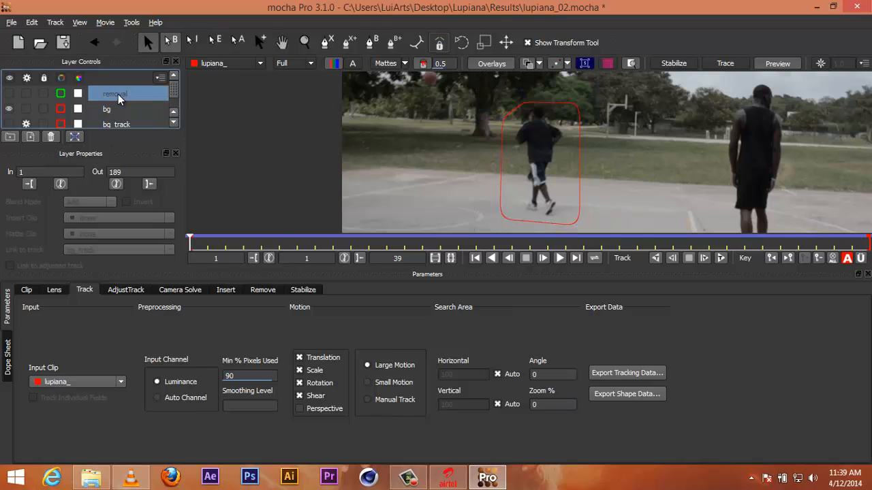
left_click(10, 110)
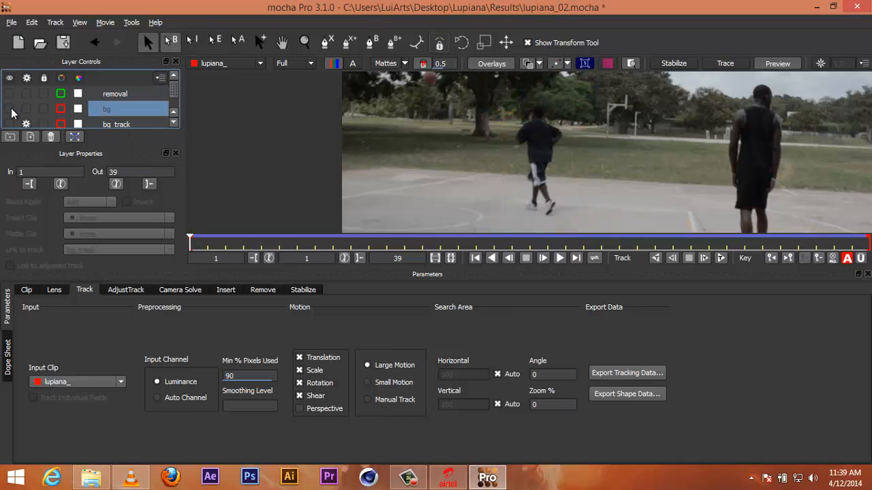
left_click(142, 96)
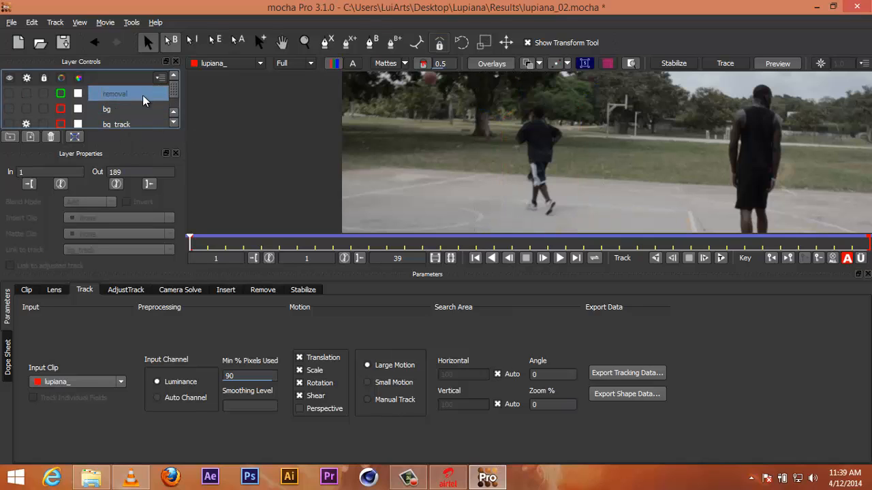
scroll(171, 95, "down", 1)
scroll(171, 96, "up", 1)
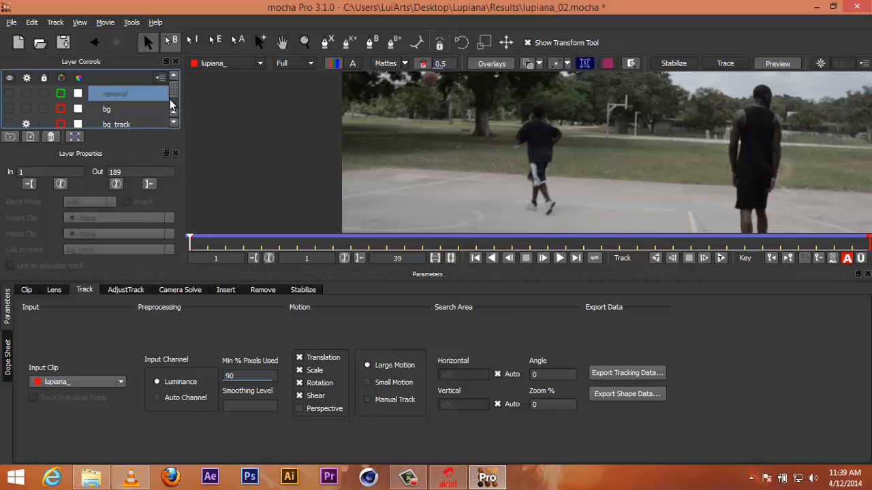
left_click(129, 123)
left_click(9, 109)
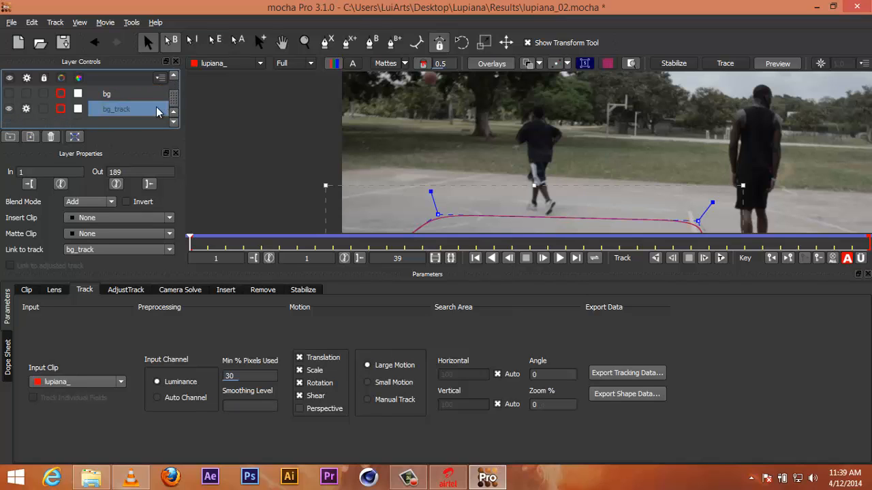
scroll(173, 95, "up", 1)
- Change the bg layer's outline colour to pure blue (red 0, green 0, blue 255)
left_click(115, 107)
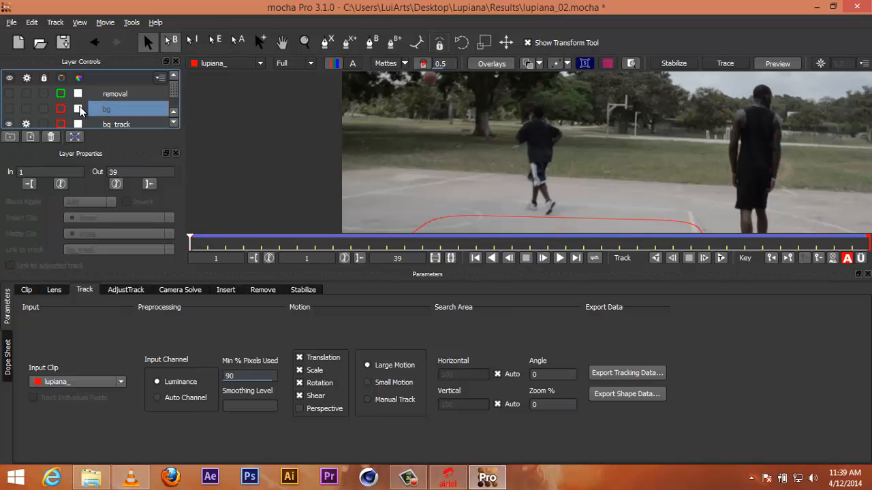
left_click(60, 110)
left_click(500, 129)
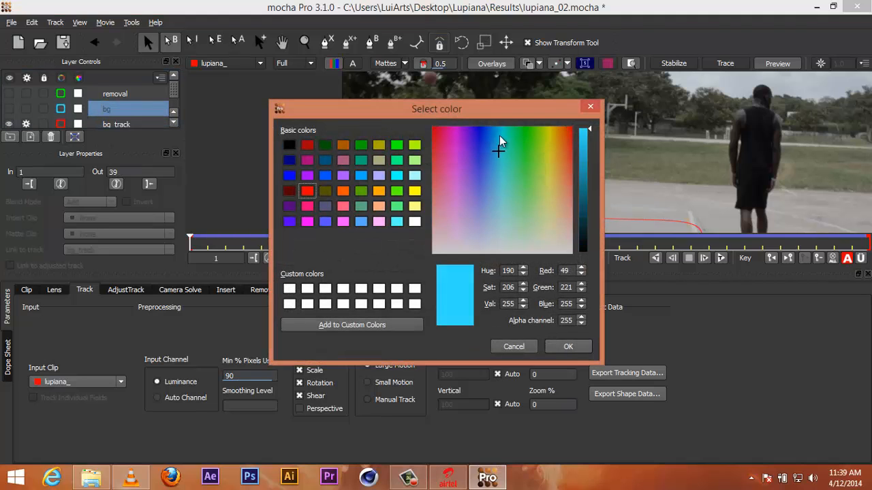
left_click(480, 129)
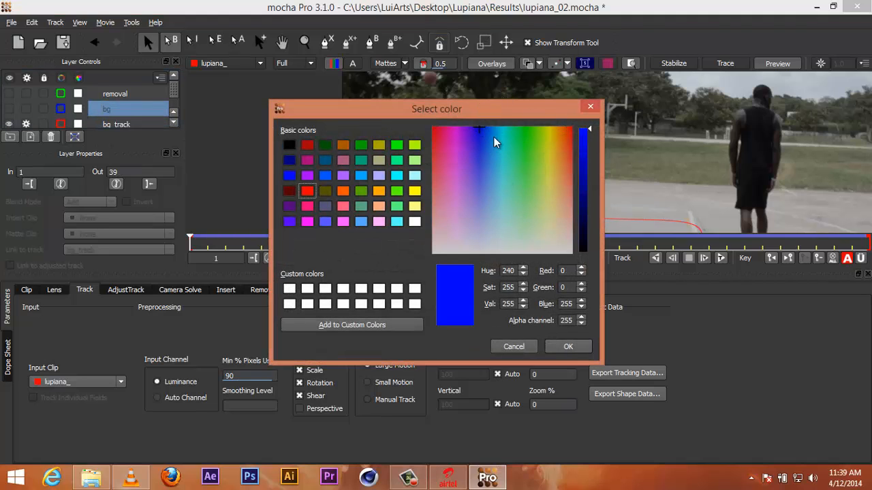
left_click(563, 345)
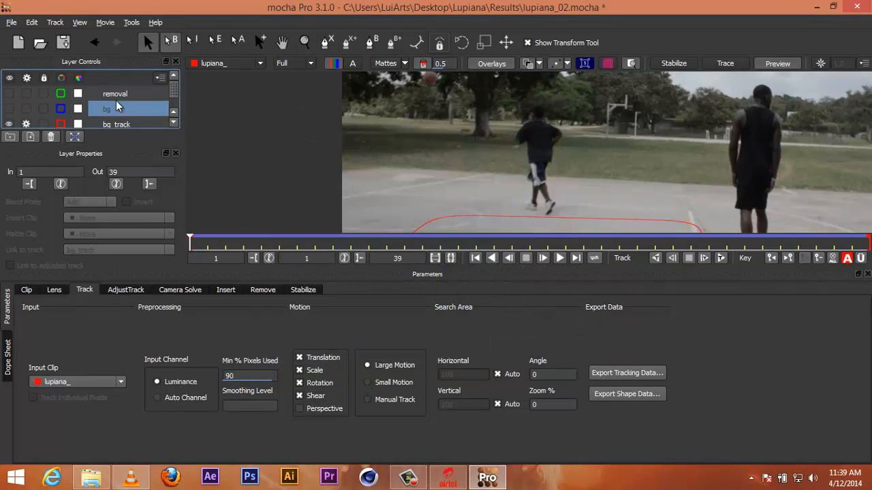
- Show the bg and removal layers in the viewer and select bg
left_click(114, 95)
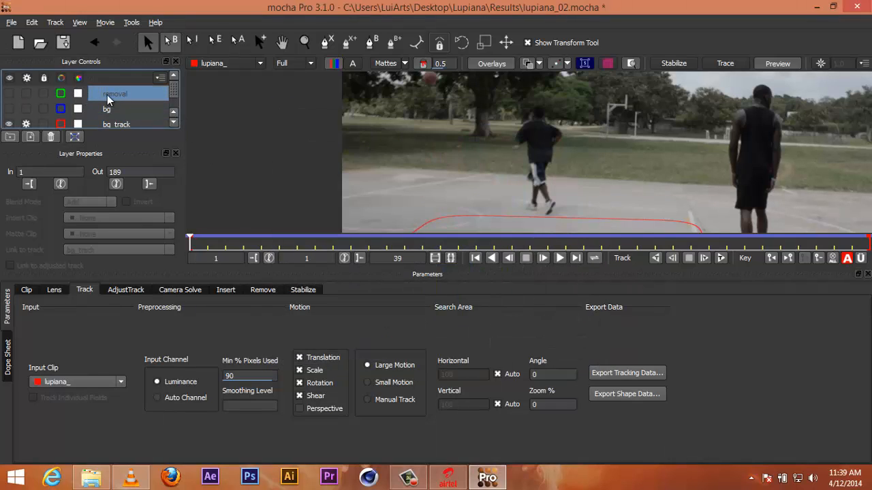
left_click(9, 108)
left_click(9, 93)
left_click(113, 109)
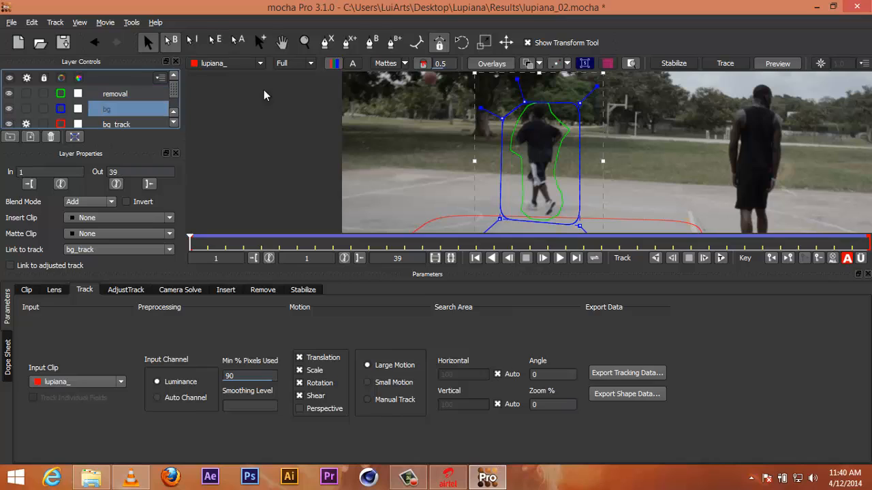
- Examine the shapes and stacking order of the removal, bg and bg_track layers
left_click(292, 150)
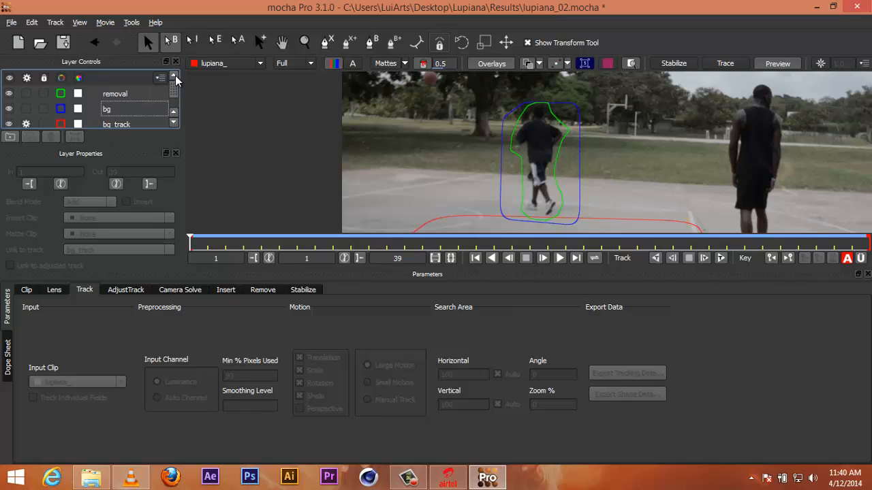
left_click(123, 105)
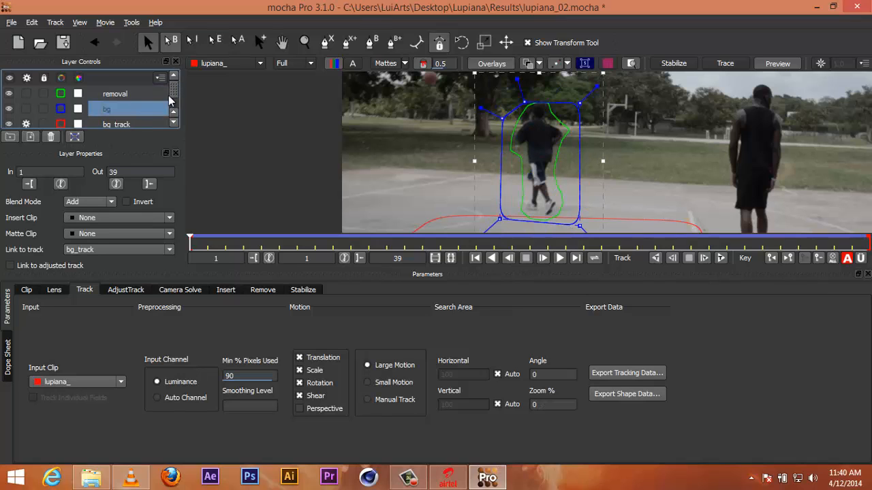
left_click(249, 111)
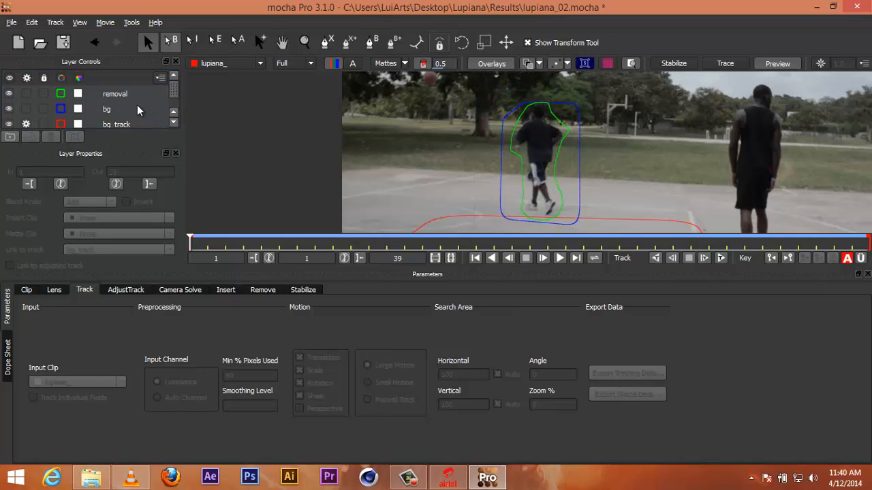
left_click(113, 93)
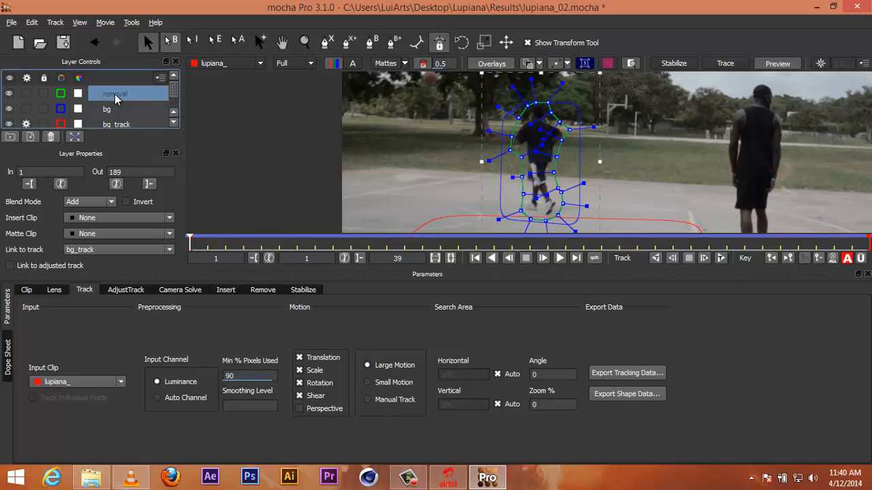
left_click(111, 108)
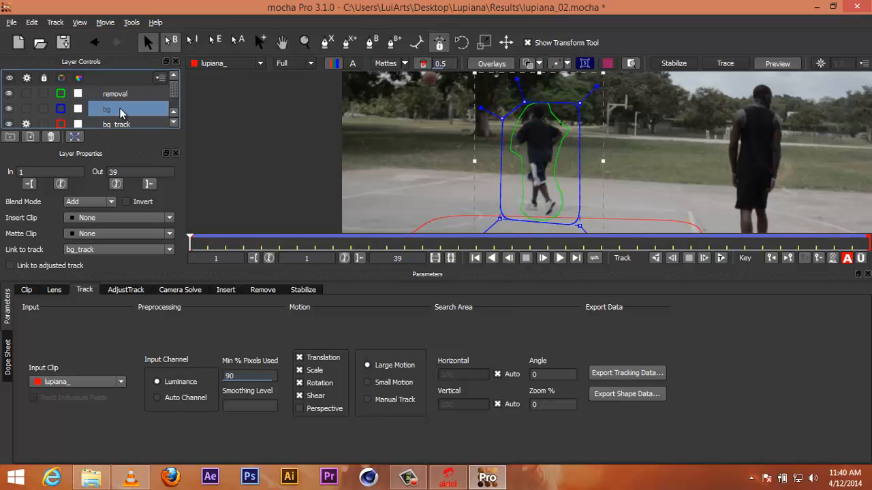
scroll(173, 102, "down", 1)
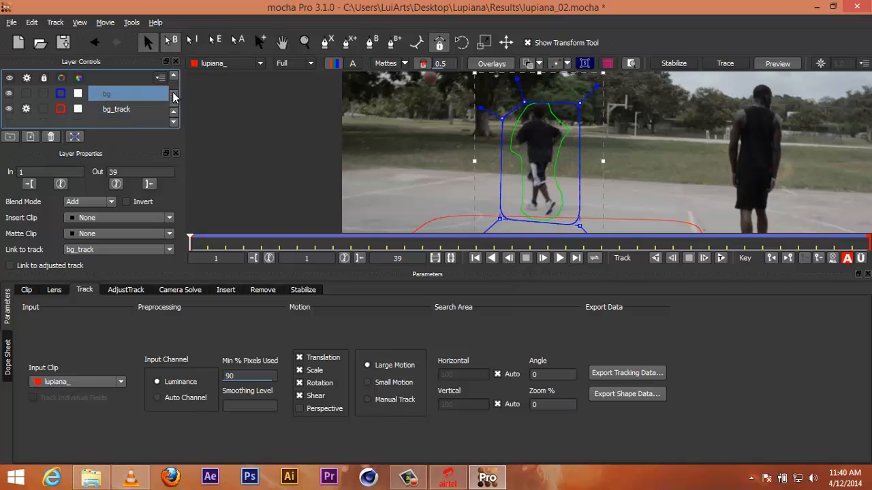
scroll(165, 92, "up", 1)
left_click(146, 96)
left_click(132, 112)
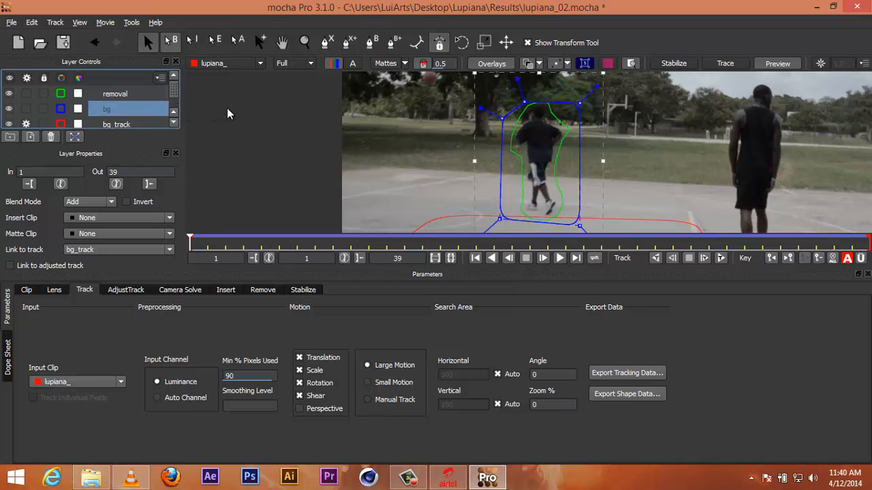
left_click(141, 121)
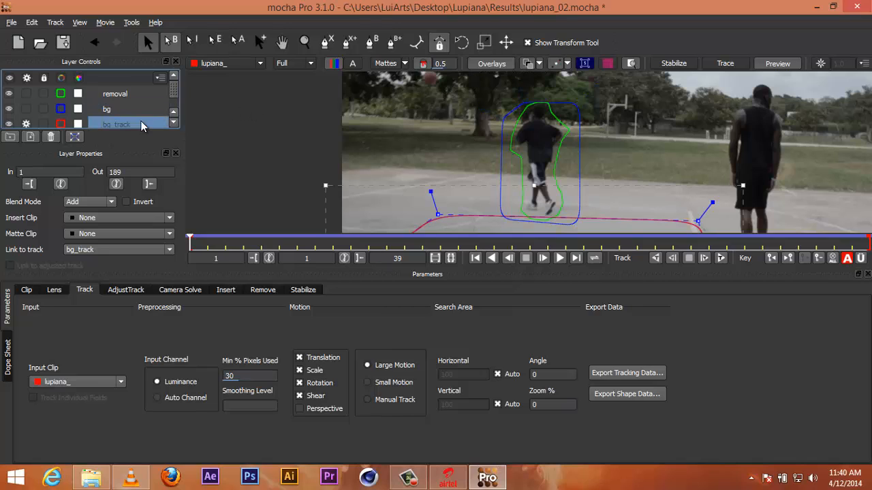
scroll(141, 121, "down", 1)
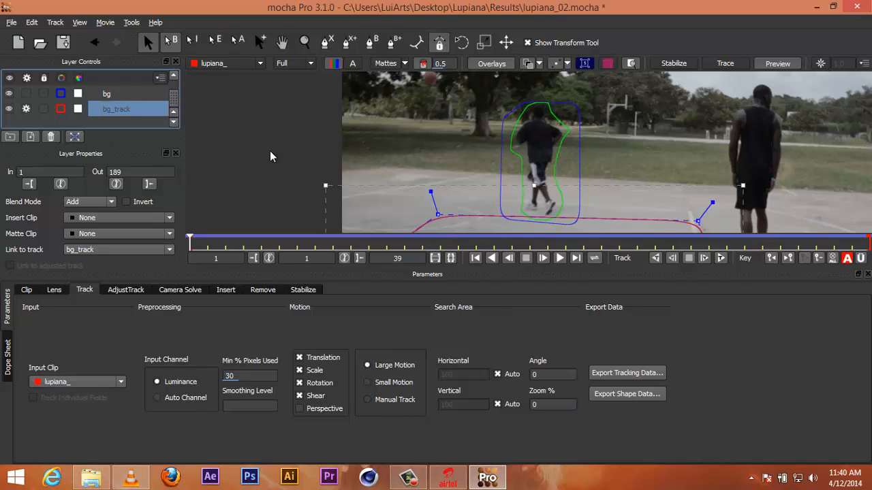
left_click_drag(175, 100, 176, 75)
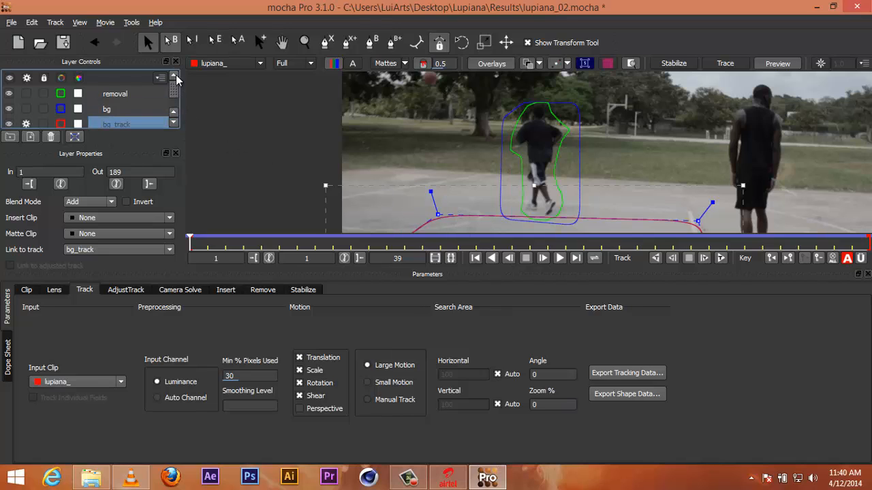
- Open the Remove module's settings with the removal layer selected
left_click(125, 93)
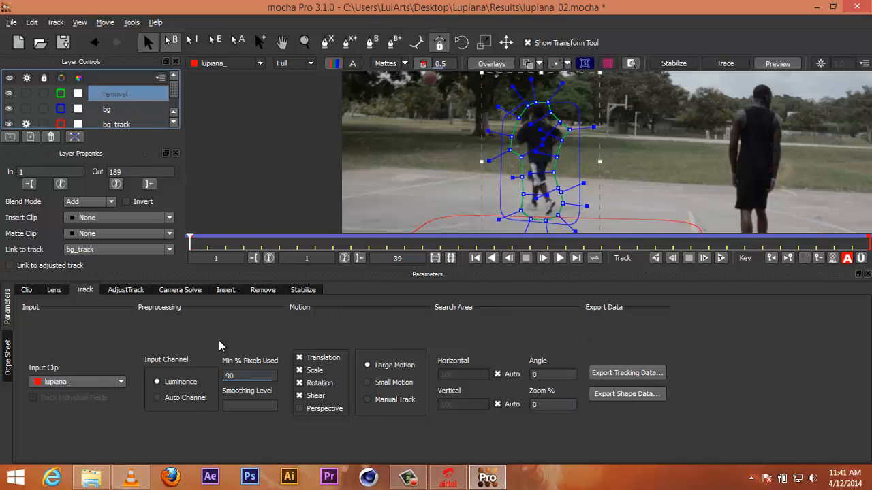
left_click(263, 290)
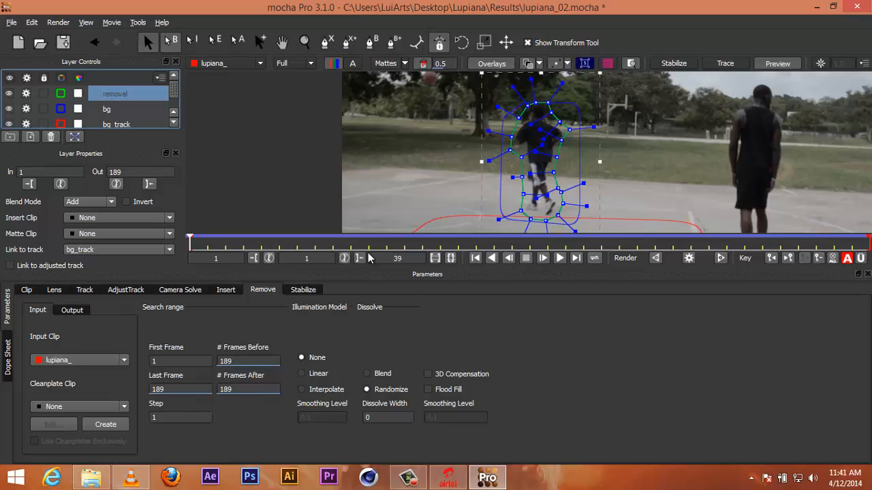
- Set the Remove module's last frame, number of frames before and number of frames after to 39
left_click_drag(187, 246, 186, 281)
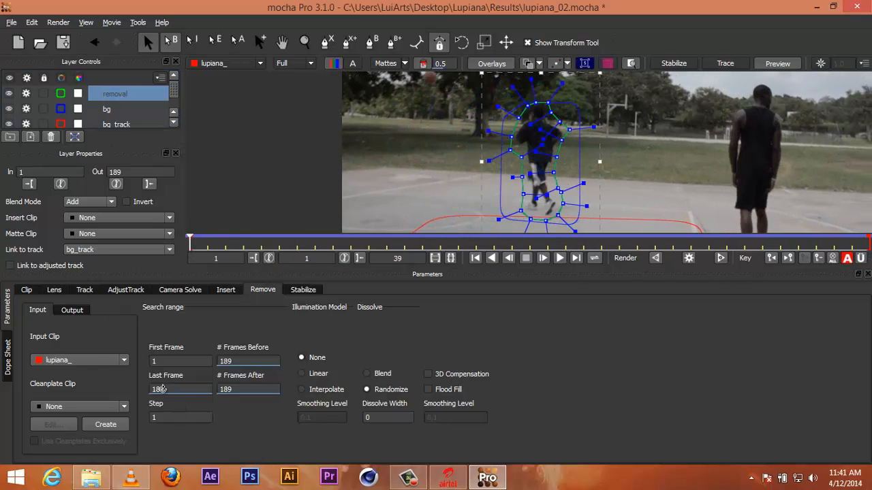
left_click(160, 389)
type("39")
left_click(243, 362)
type("39")
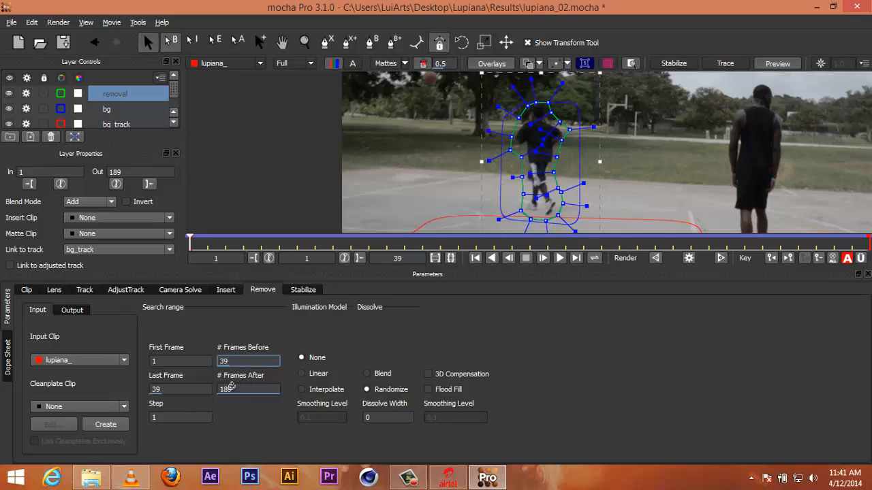
left_click(231, 390)
type("39")
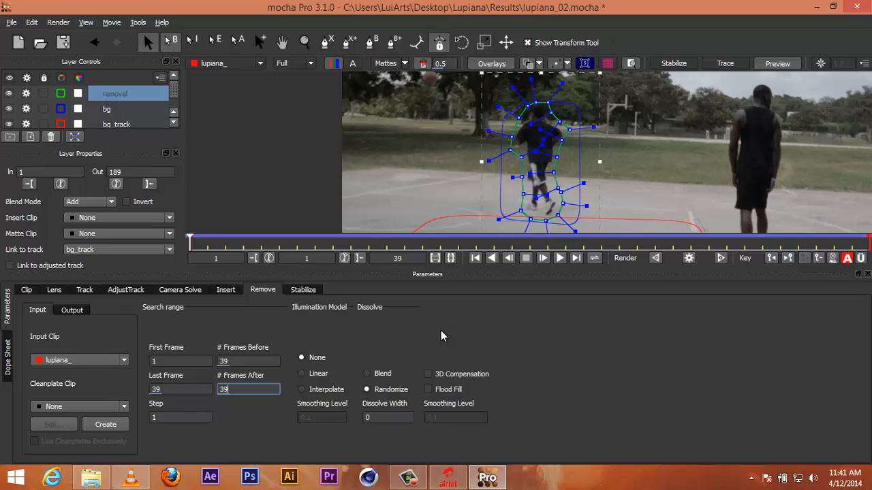
- Render the removal on frame 1 of the clip
left_click_drag(193, 243, 89, 246)
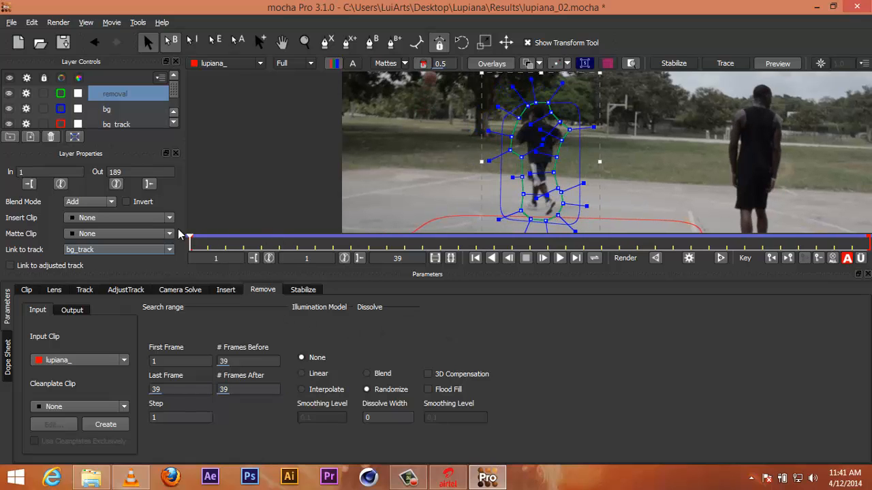
left_click(689, 258)
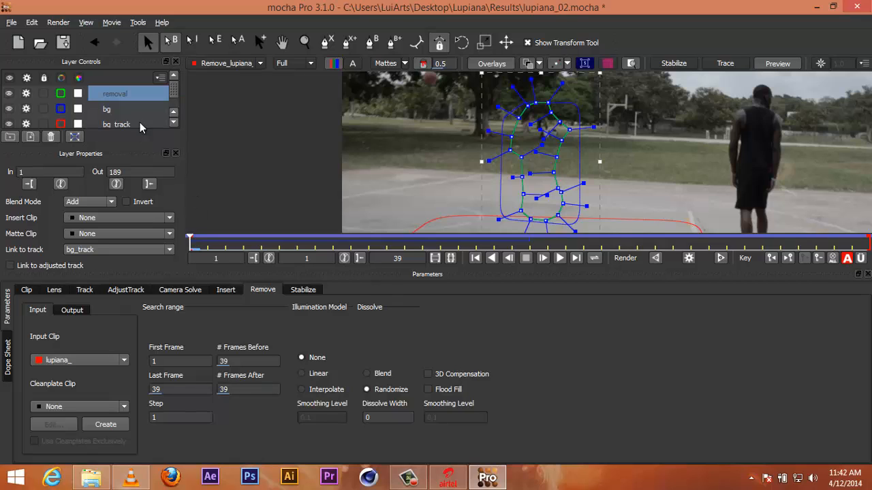
- Hide the bg_track, bg and removal layers to inspect the rendered first frame without outlines
left_click(226, 103)
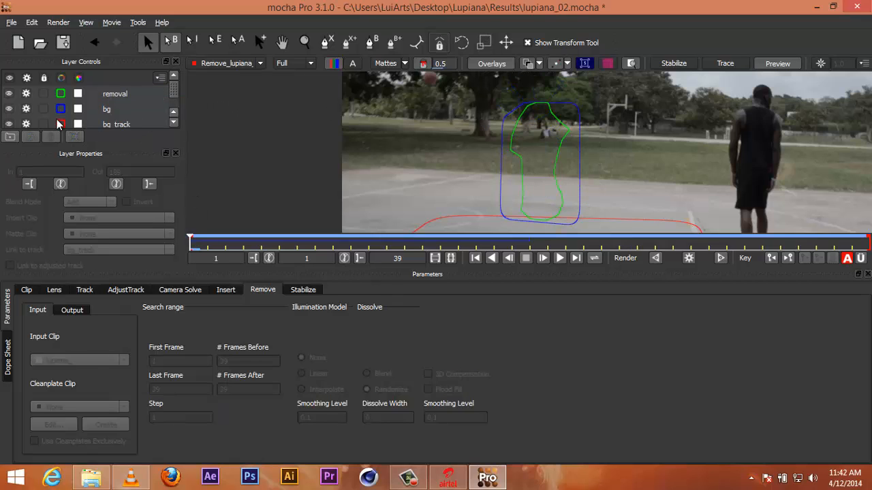
left_click(9, 124)
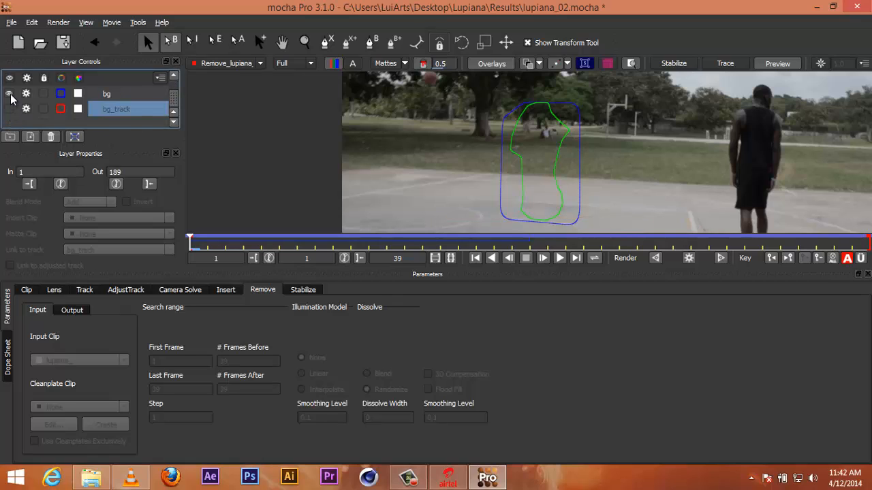
left_click(10, 94)
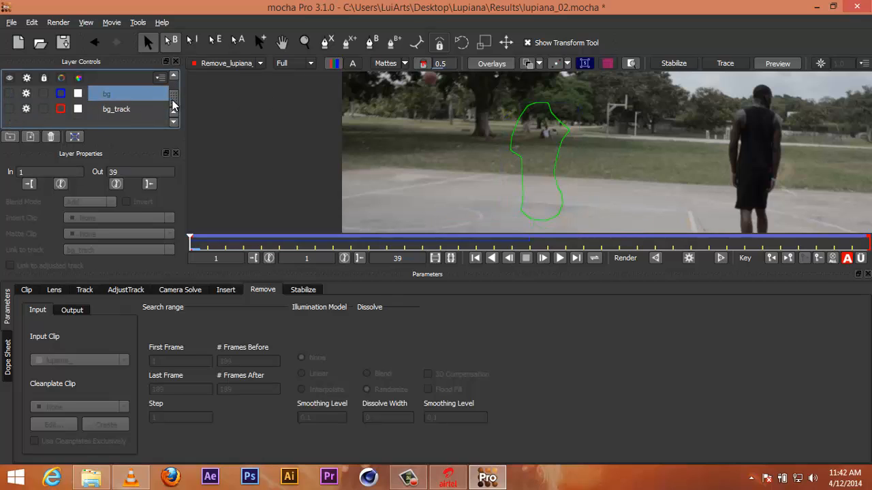
scroll(173, 105, "up", 1)
left_click(9, 93)
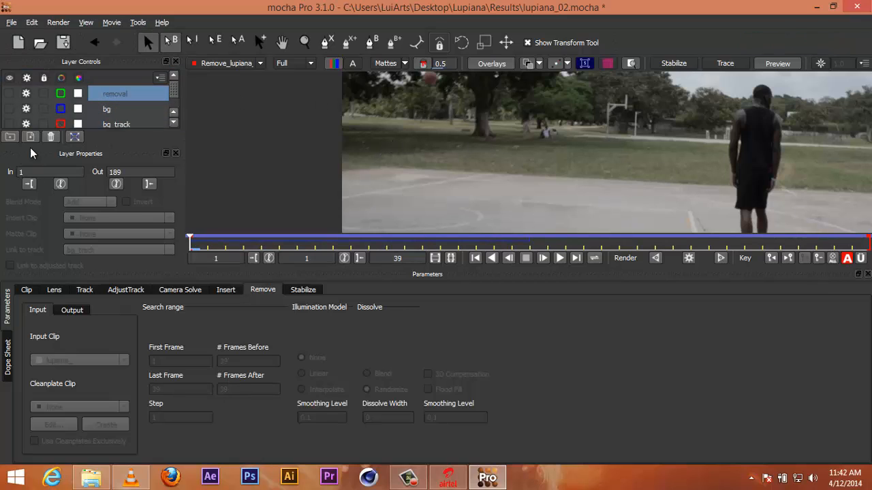
- Show the removal, bg and bg_track layers again and render the removal layer forward through frame 39
left_click(10, 94)
left_click(10, 109)
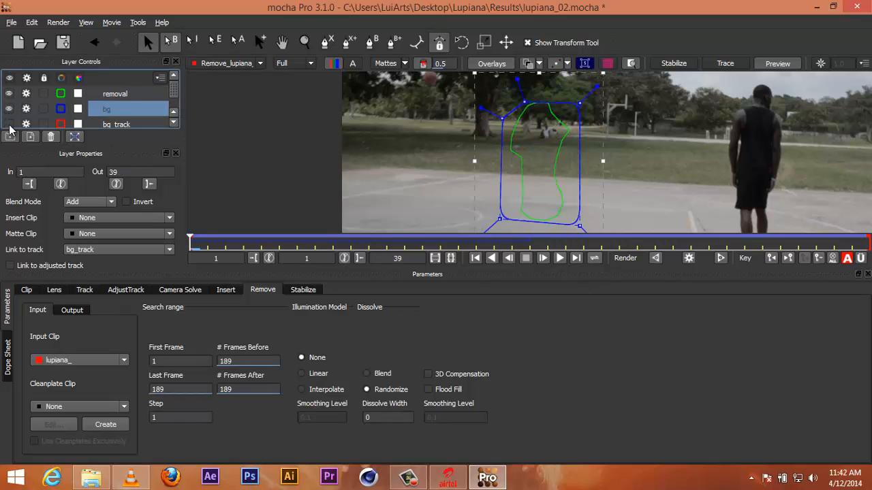
left_click(10, 124)
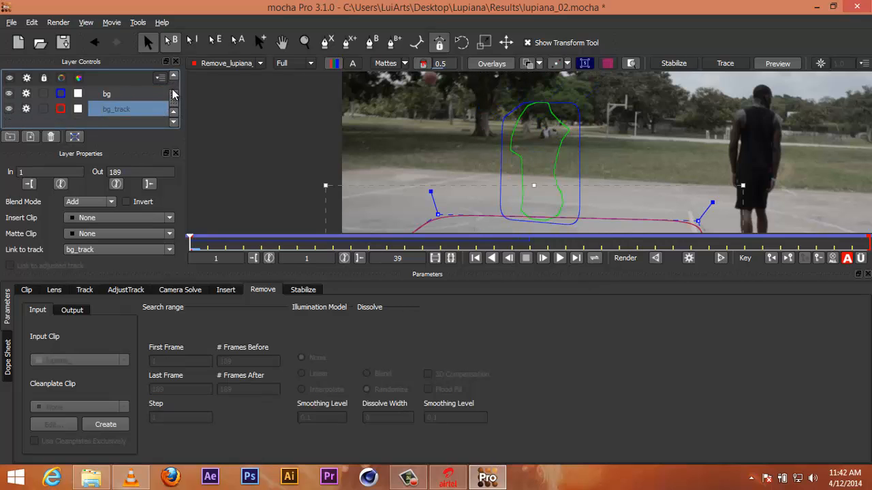
scroll(147, 83, "up", 1)
left_click(139, 95)
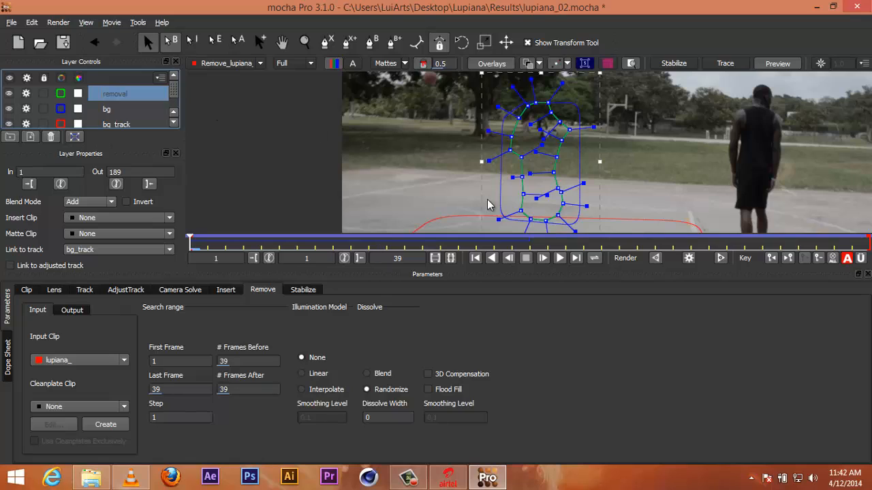
left_click(720, 258)
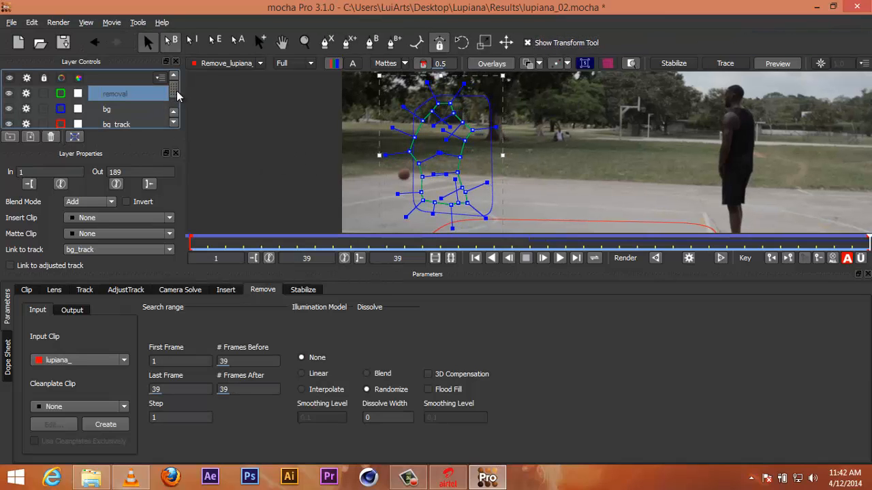
- Deselect the layers and play the rendered removal from frame 1 to review it
mouse_move(177, 90)
left_mouse_down()
mouse_move(176, 102)
mouse_move(177, 88)
left_mouse_up()
left_click(235, 87)
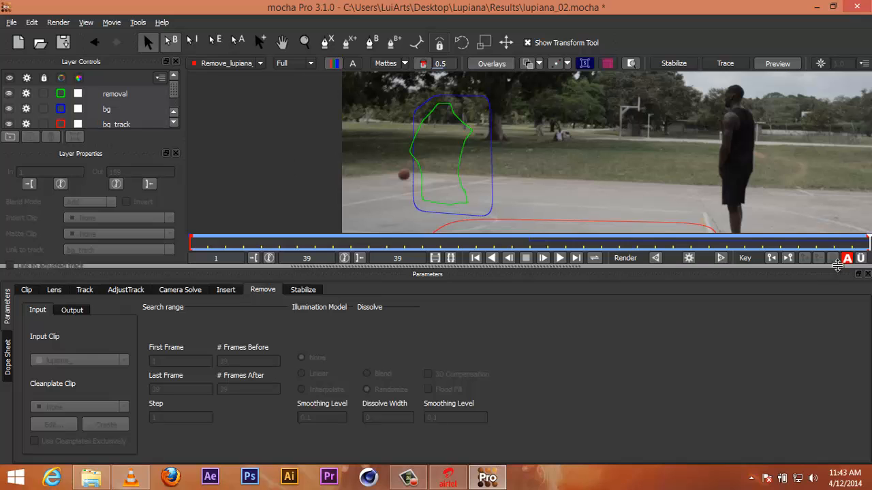
left_click_drag(868, 241, 113, 263)
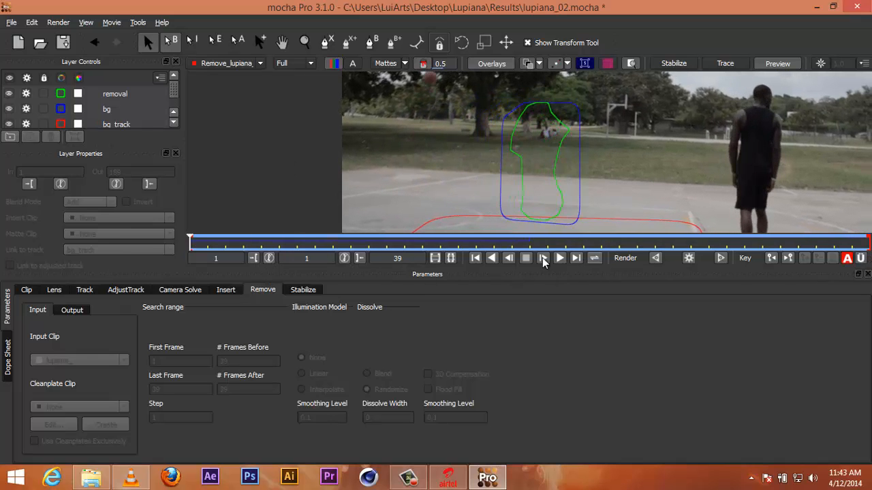
key("space")
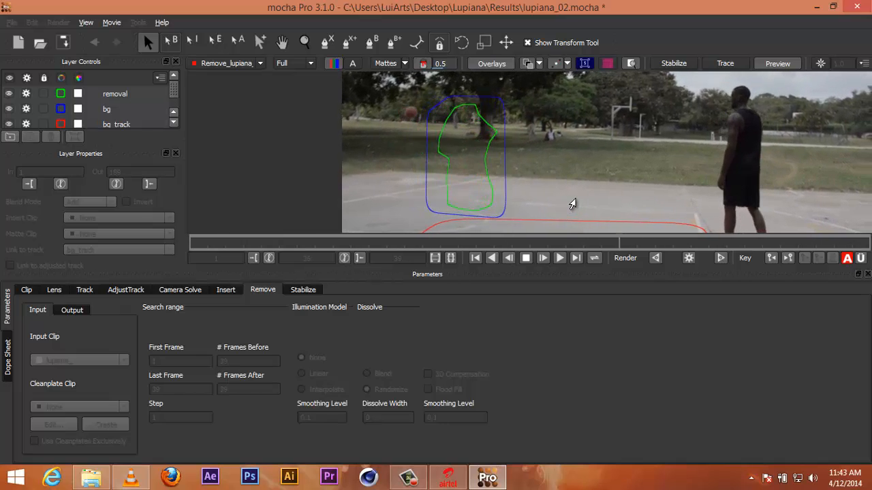
key("space")
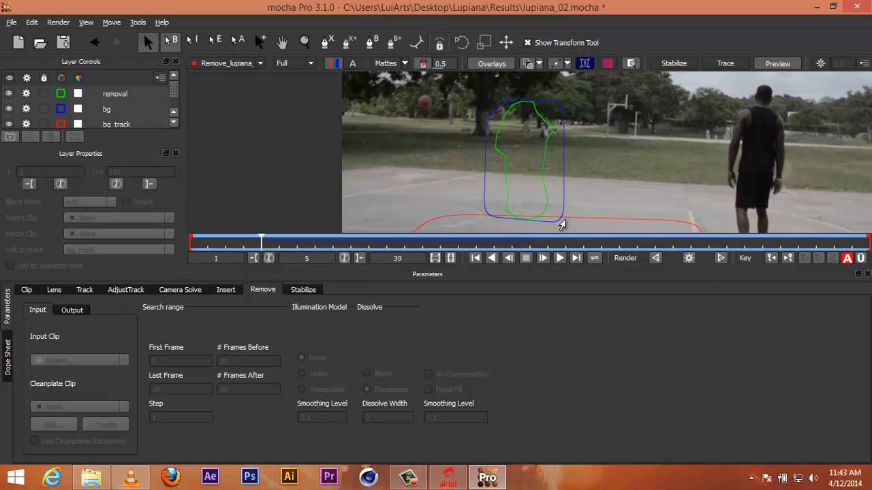
- Examine the rendered removal at frame 5 with the whole picture fitted and centred in the viewer
left_click(305, 42)
left_click_drag(578, 137, 515, 143)
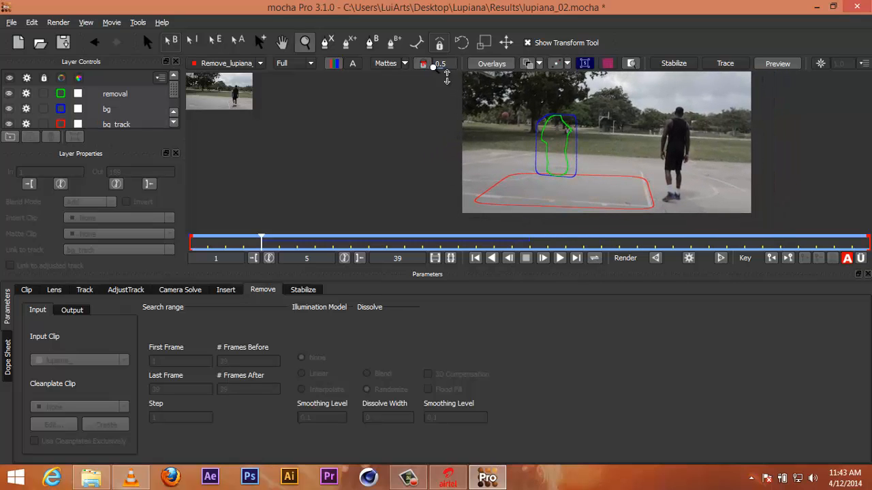
key("x")
left_click(305, 42)
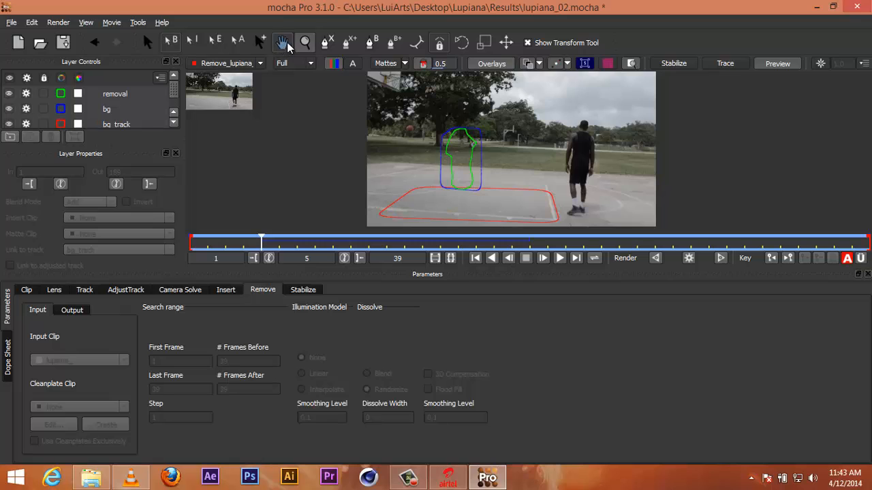
left_click(308, 42)
left_click_drag(506, 106, 503, 177)
key("x")
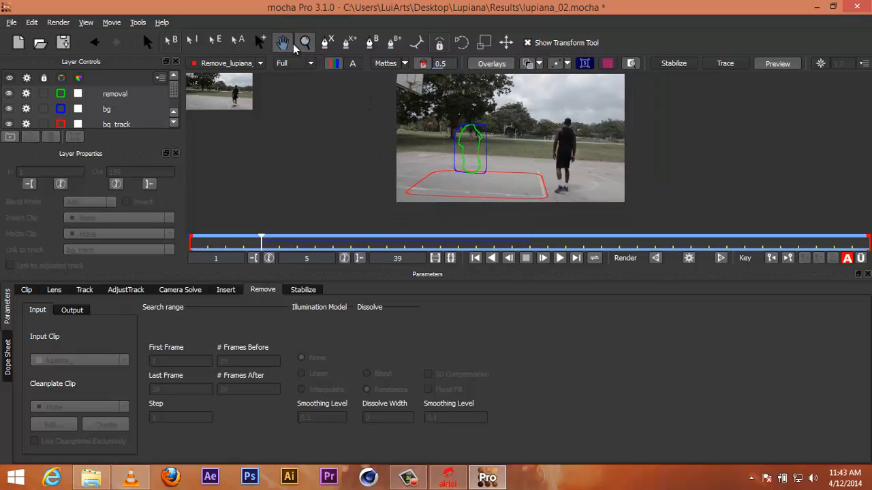
left_click_drag(551, 127, 527, 141)
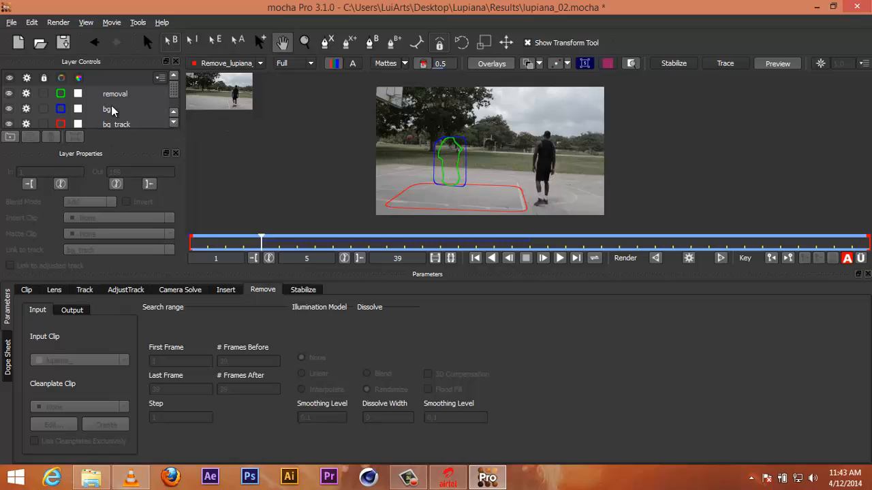
left_click_drag(291, 143, 331, 145)
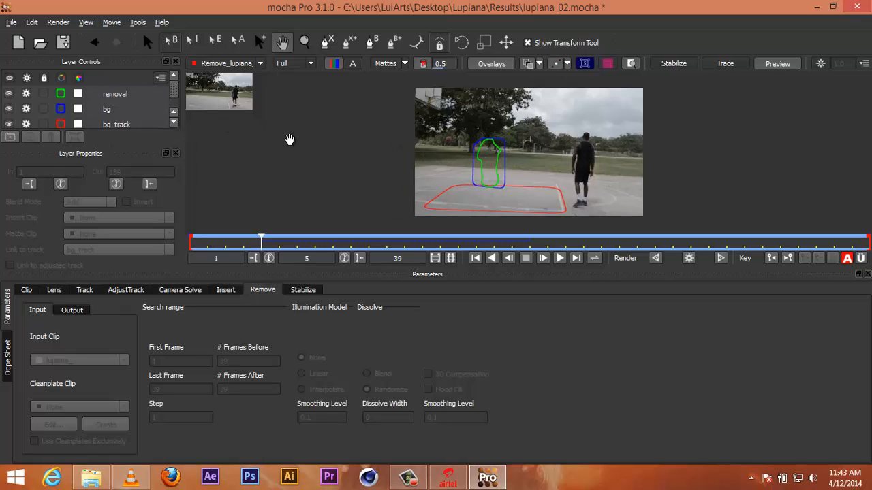
left_click_drag(538, 131, 528, 135)
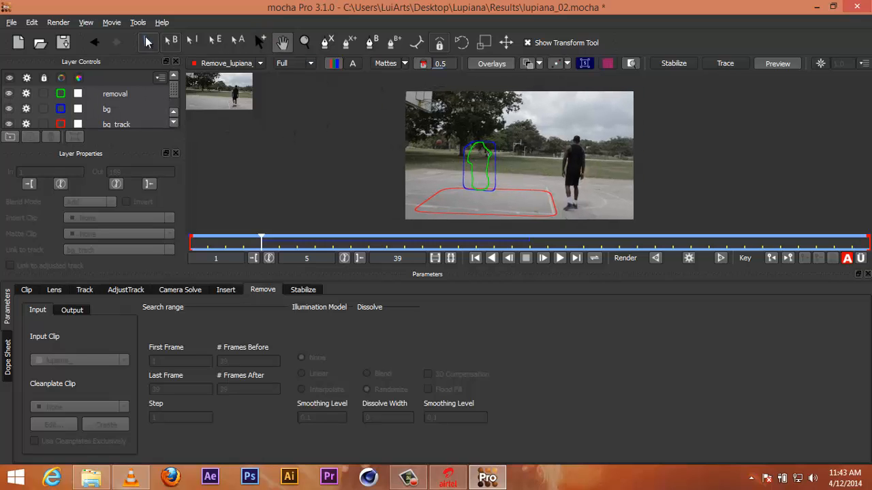
key("s")
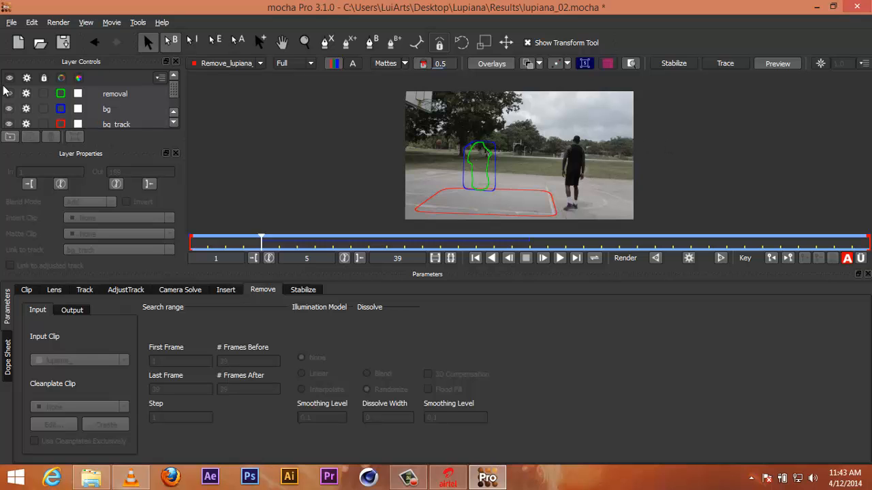
- Start exporting the rendered clip with Remove_lupiana_ as the source, keeping frames 1 to 39
left_click(11, 23)
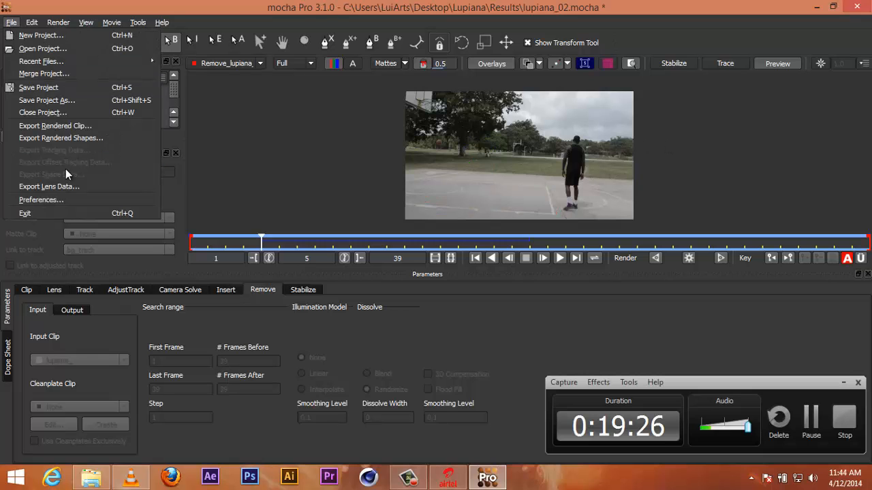
left_click(89, 126)
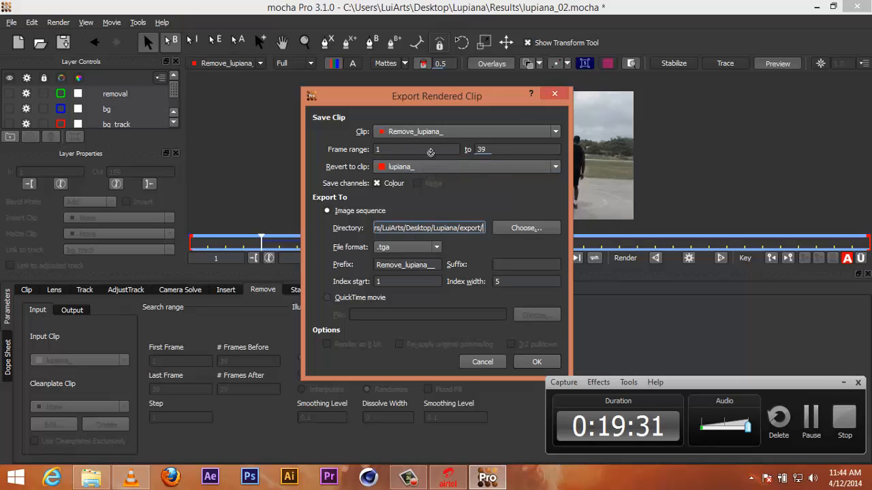
left_click(483, 132)
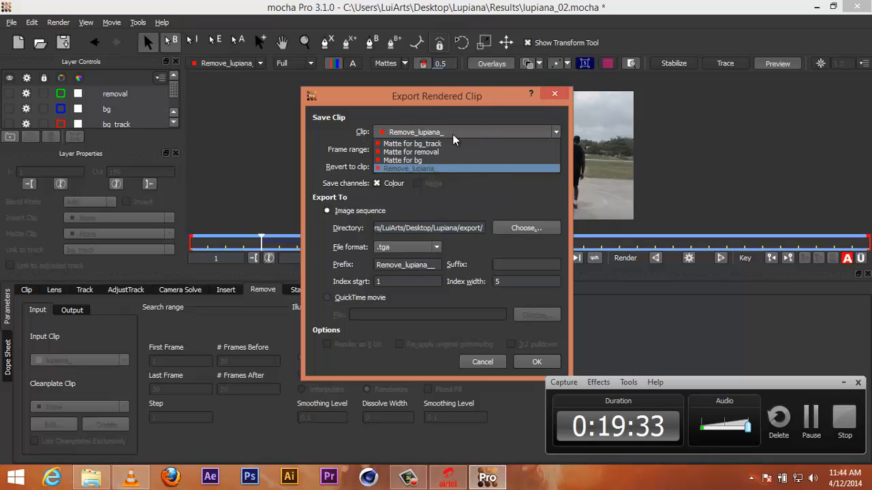
left_click(451, 131)
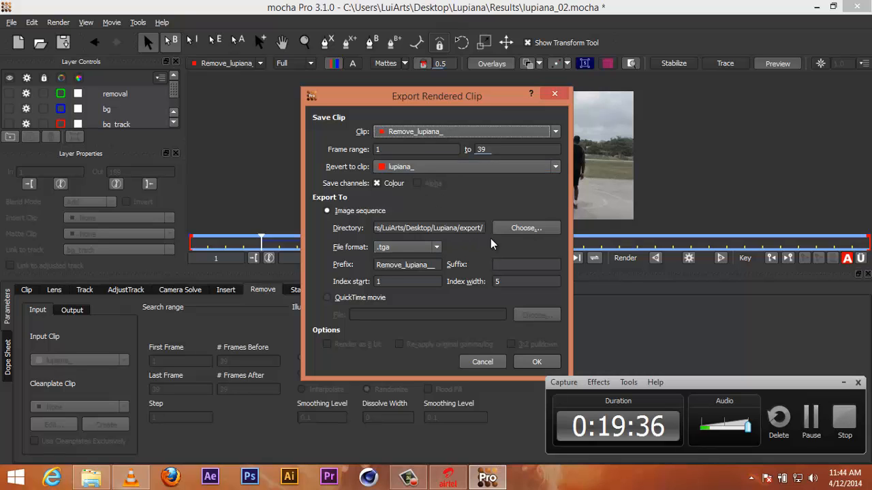
- Create a folder named "new clip" inside Lupiana and use it as the image sequence's export directory
left_click(542, 235)
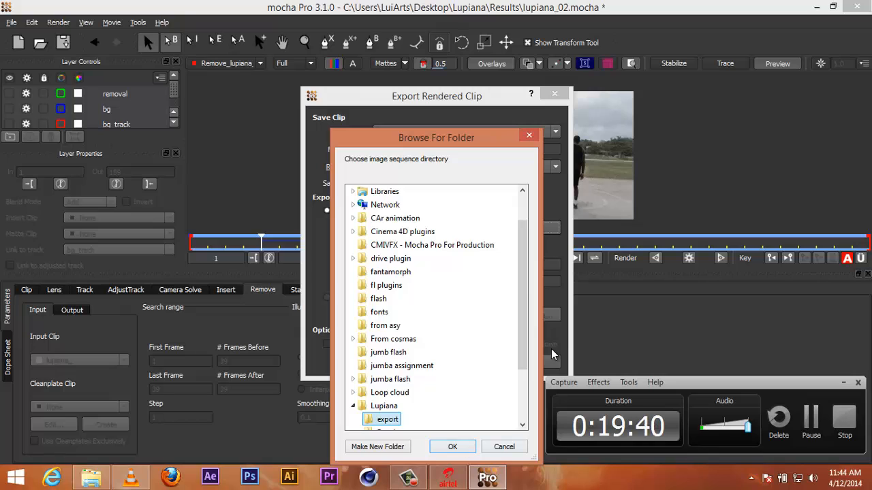
left_click_drag(523, 352, 524, 423)
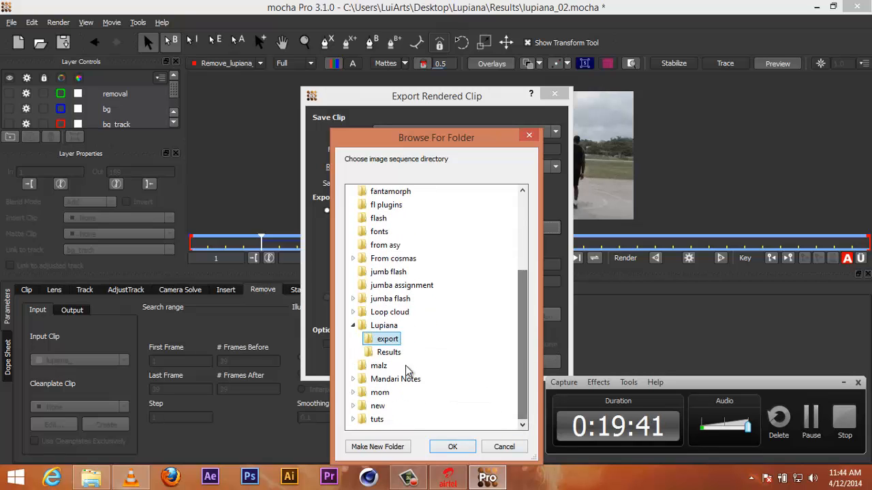
left_click(385, 325)
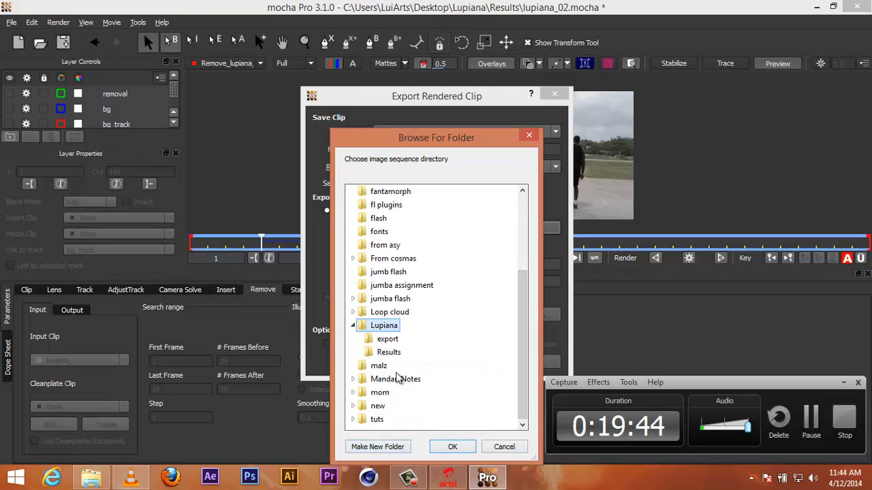
left_click(383, 447)
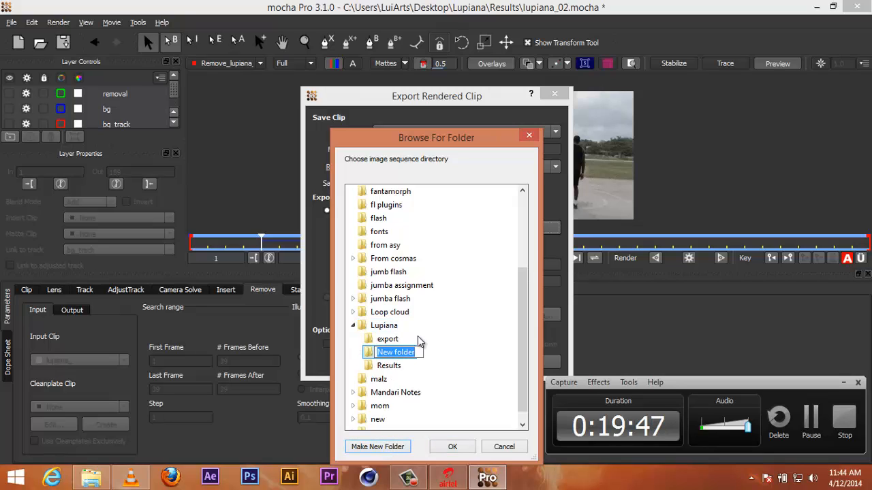
type("new clip")
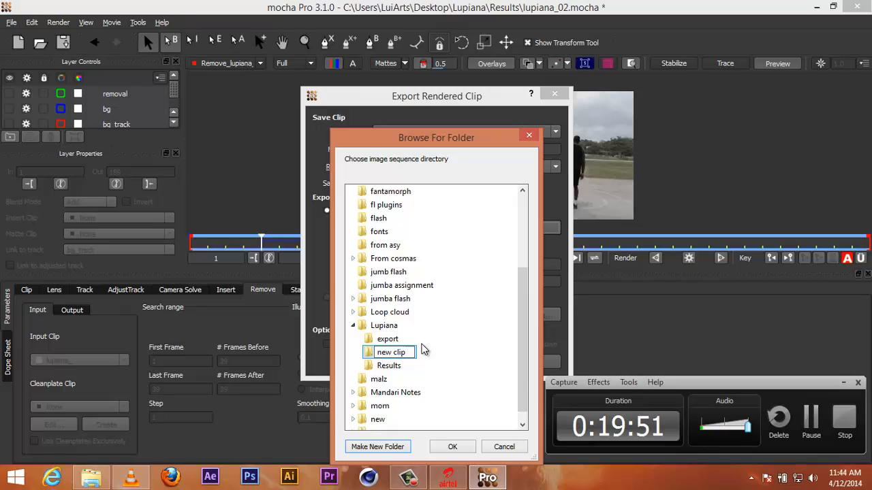
left_click(418, 351)
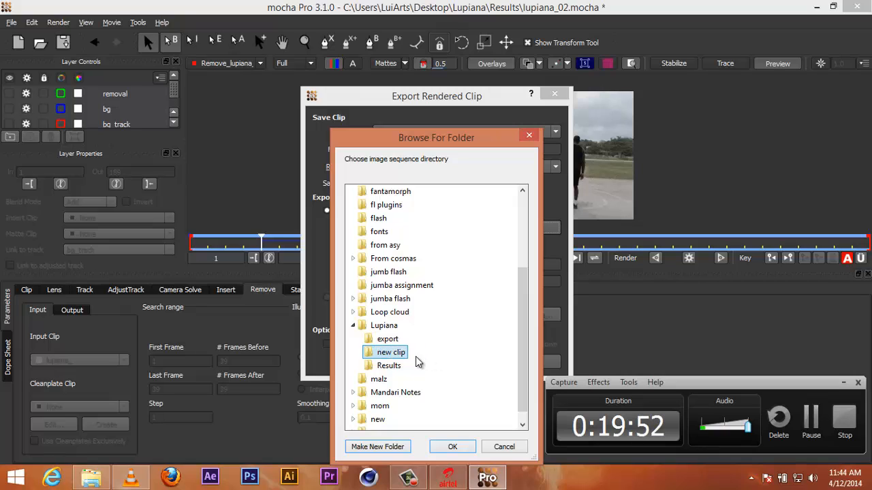
left_click(451, 448)
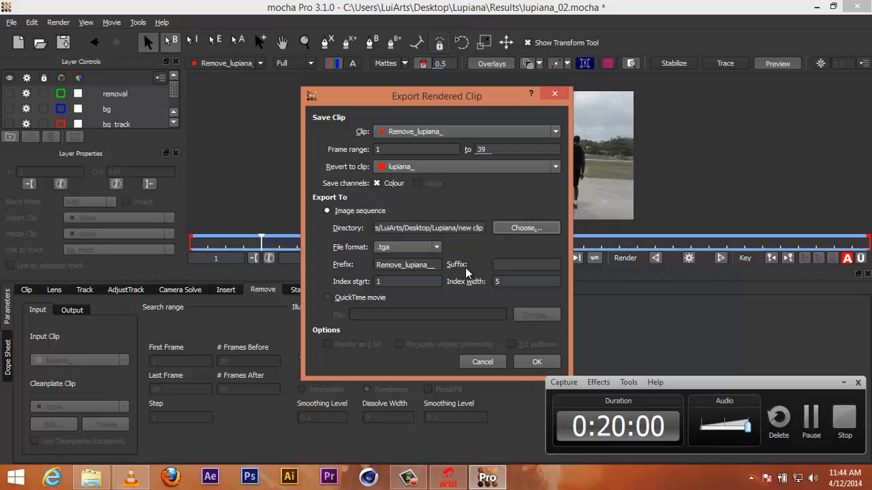
- Export the rendered clip as a .tga image sequence with the prefix Remove_lupiana__ and return to the first frame
left_click_drag(467, 91, 459, 62)
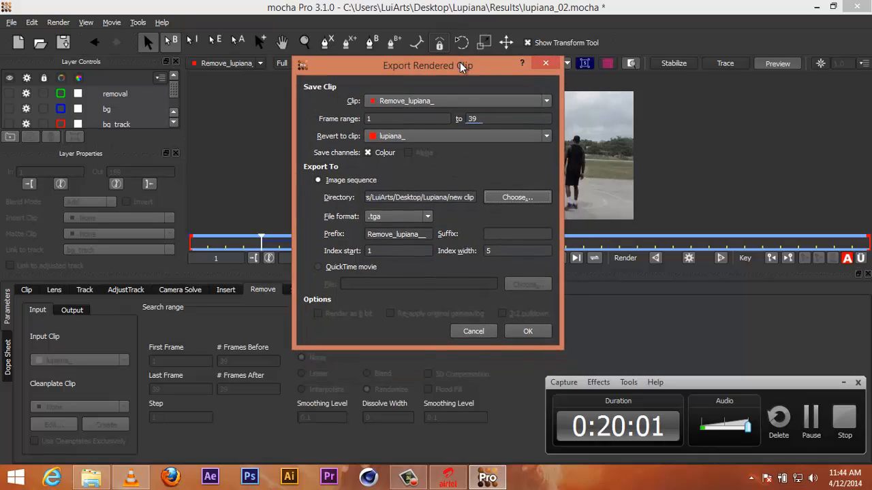
left_click(522, 329)
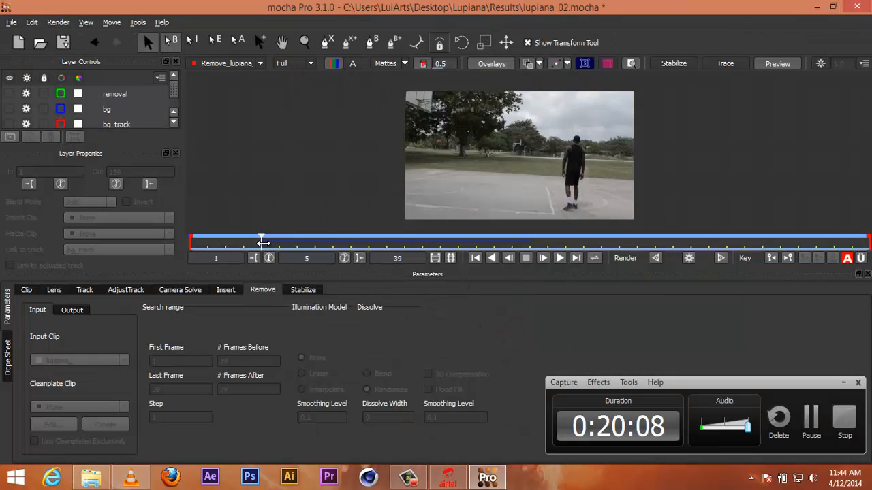
left_click_drag(263, 242, 191, 241)
- Switch to After Effects, dismiss the disk cache warning and narrow the Project panel
left_click(813, 6)
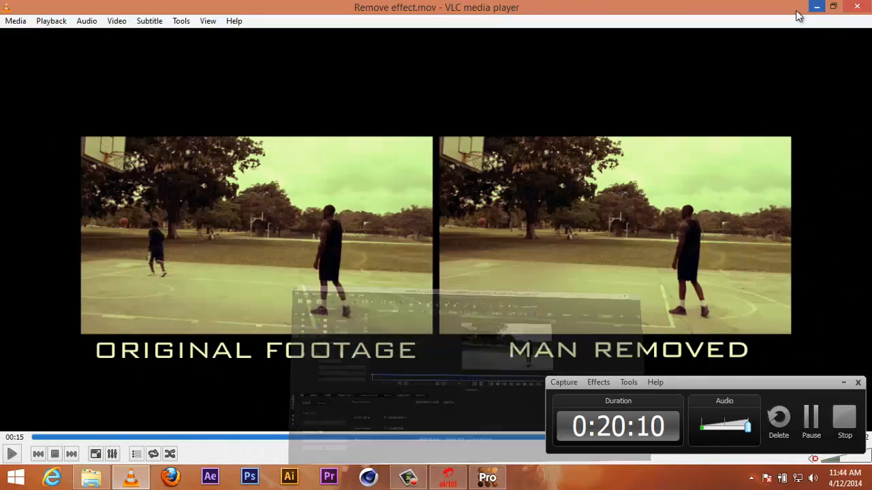
left_click(816, 7)
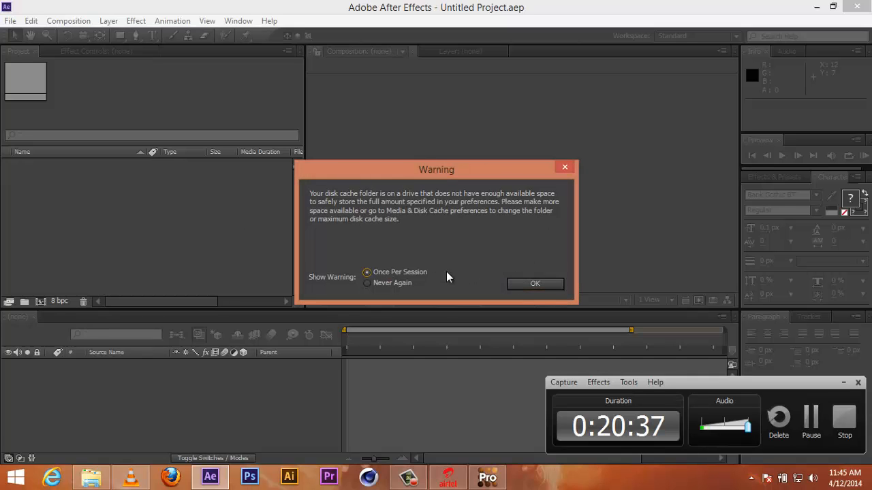
left_click(534, 283)
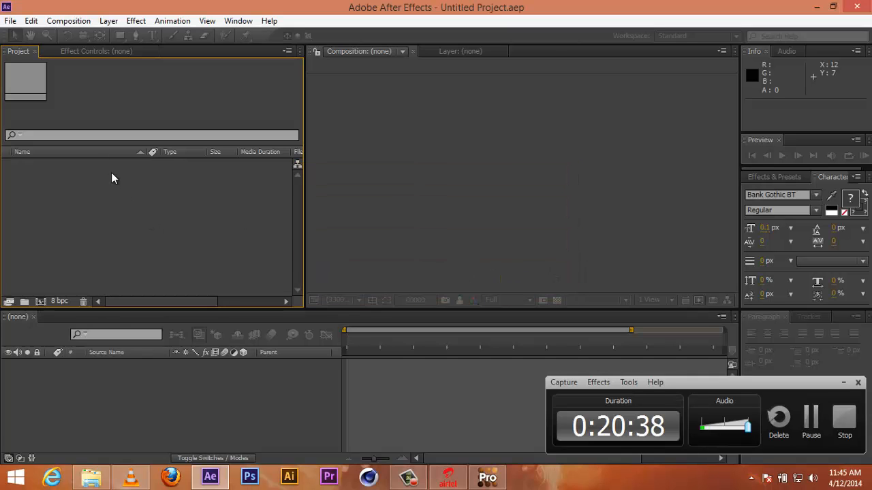
double_click(78, 216)
left_click(349, 32)
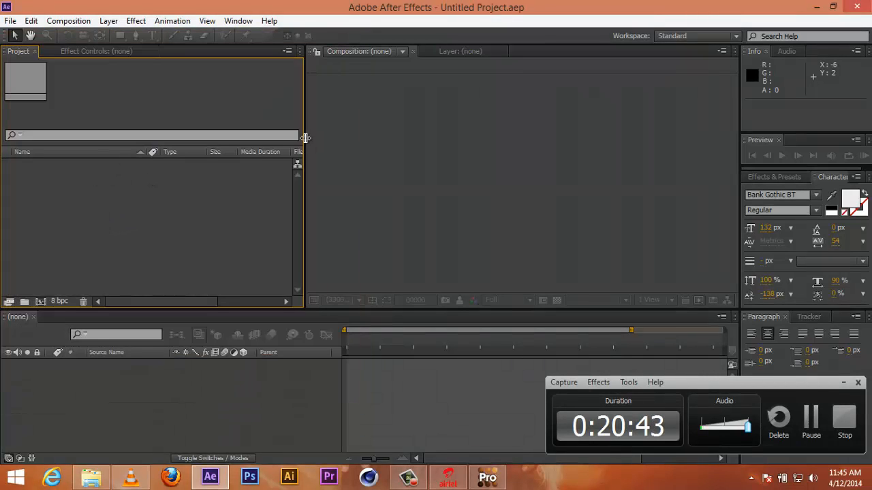
left_click_drag(305, 138, 250, 138)
- Import the Remove_lupiana__ frames from the "new clip" folder in Desktop > Lupiana as a Targa sequence
double_click(130, 230)
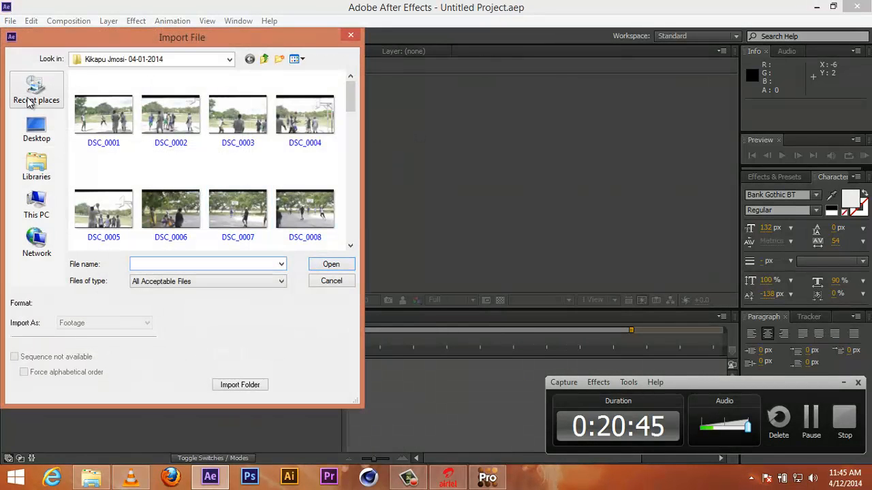
left_click(37, 129)
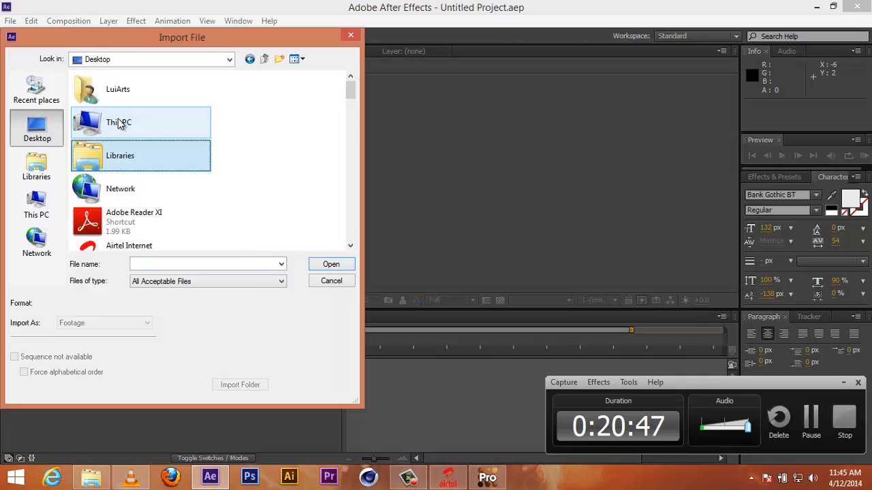
scroll(119, 123, "down", 5)
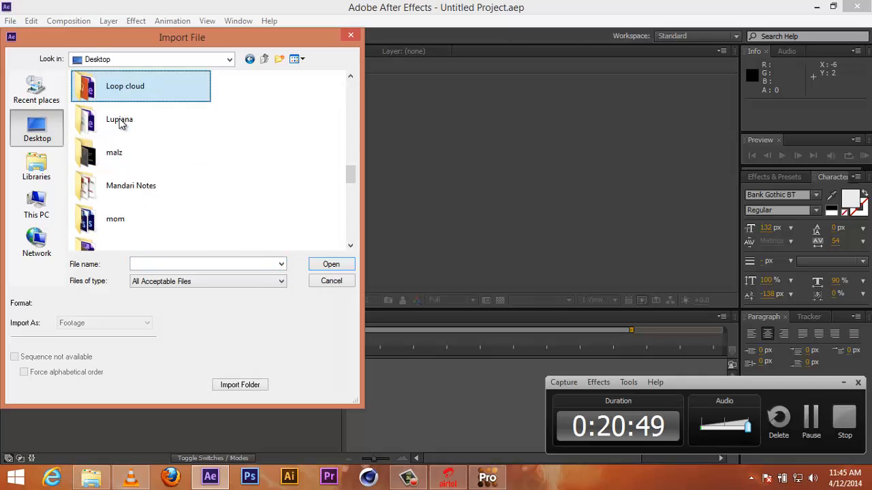
double_click(120, 123)
double_click(171, 109)
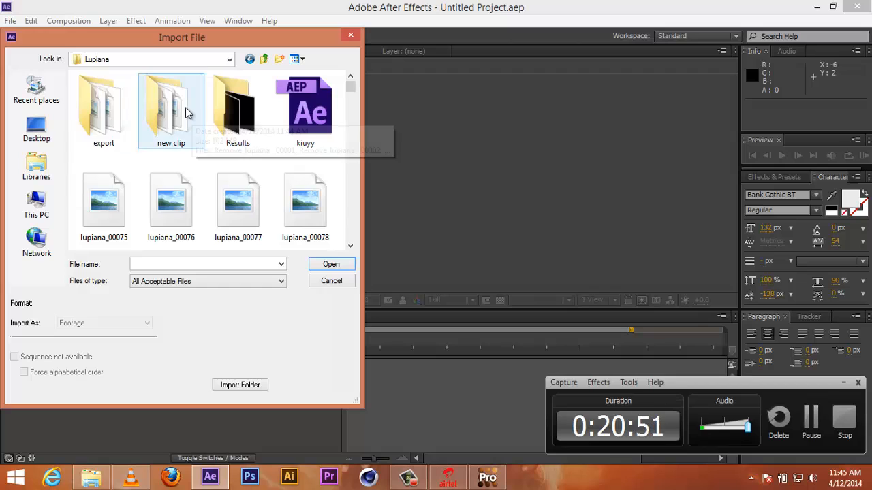
left_click(107, 121)
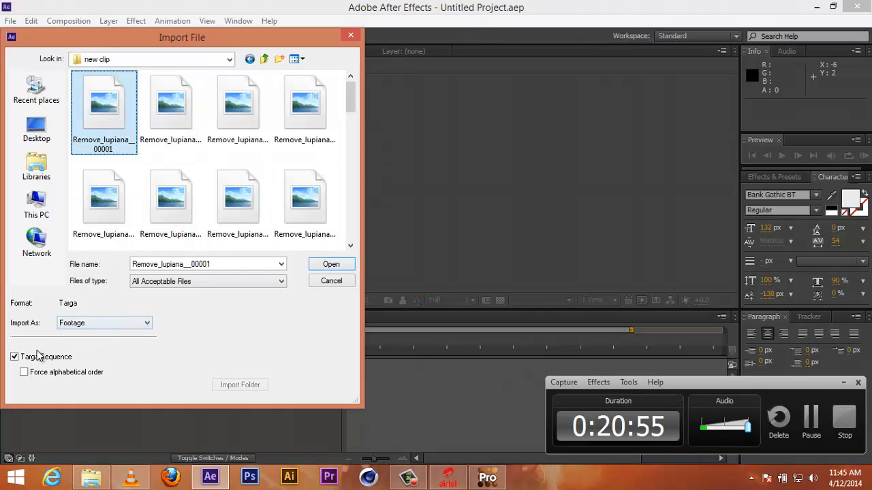
left_click(14, 357)
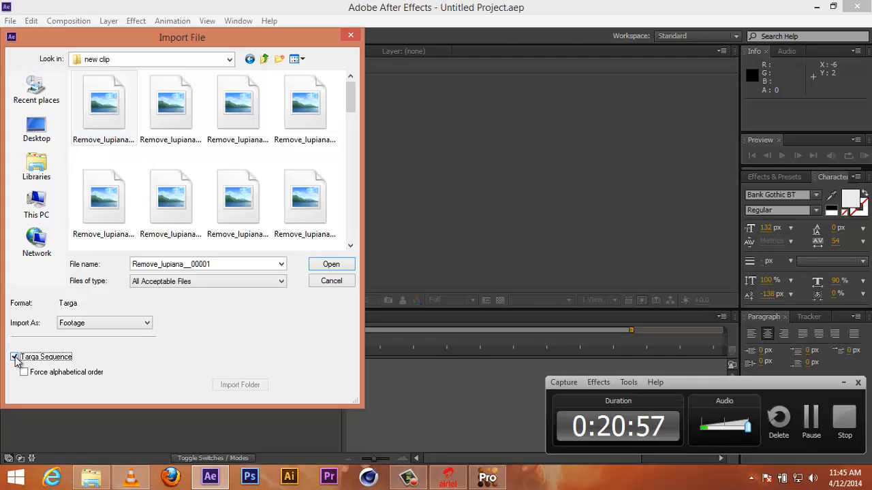
left_click(15, 357)
left_click(15, 357)
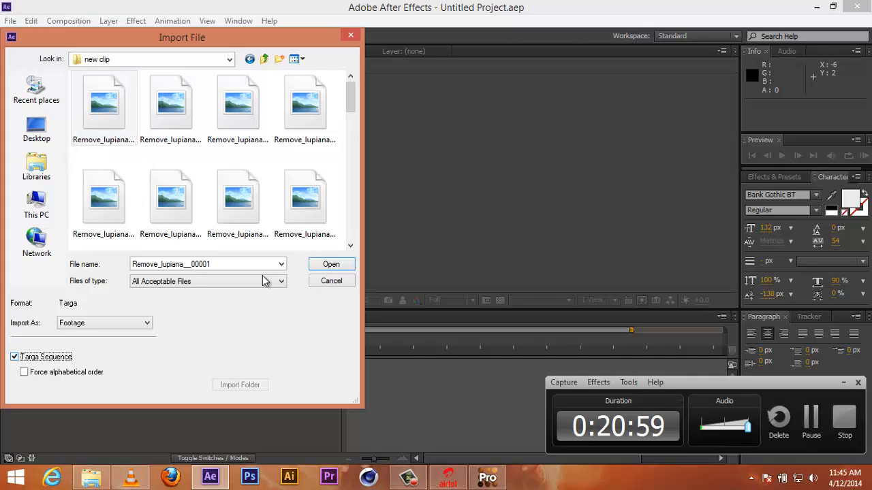
left_click(340, 270)
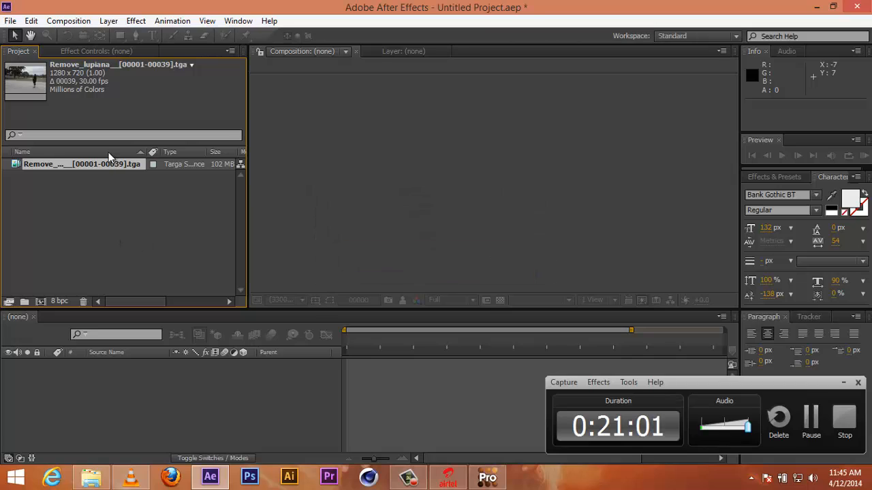
- Rename the imported Targa sequence to "footage"
key("Return")
type("footage")
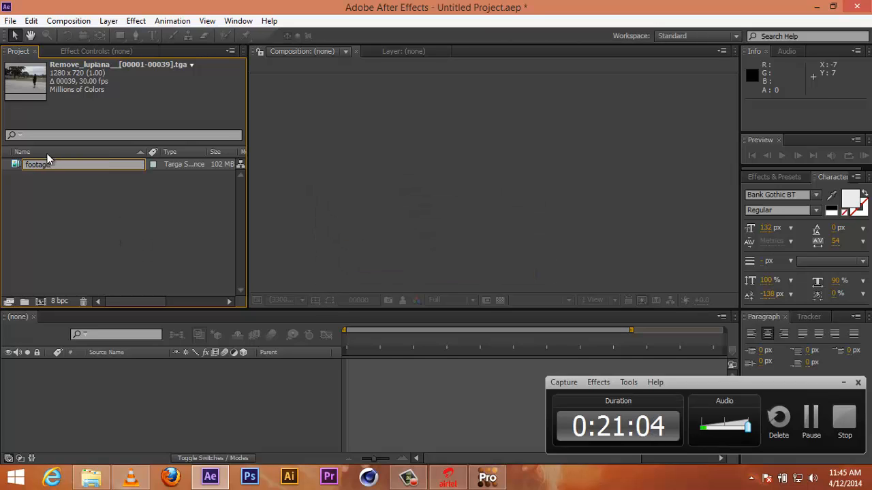
left_click(60, 189)
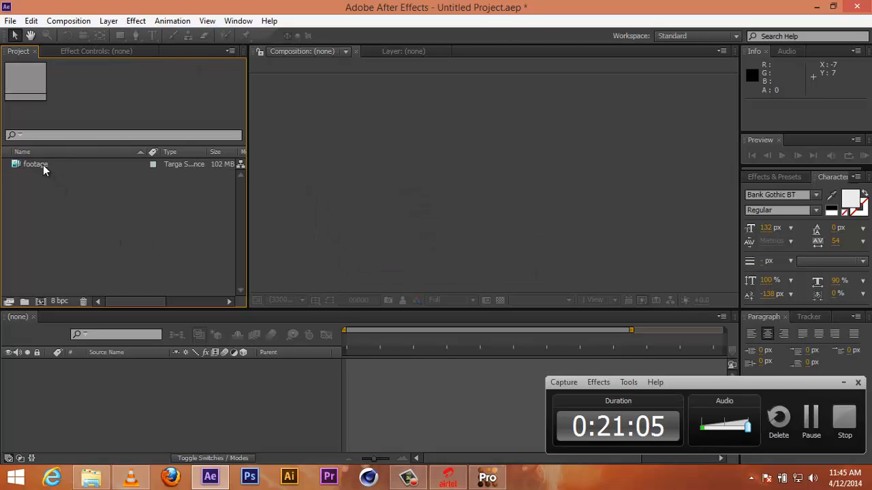
left_click_drag(43, 169, 57, 185)
left_click(57, 183)
- Interpret the footage item at 24 frames per second and create a new composition from it
left_click(53, 161)
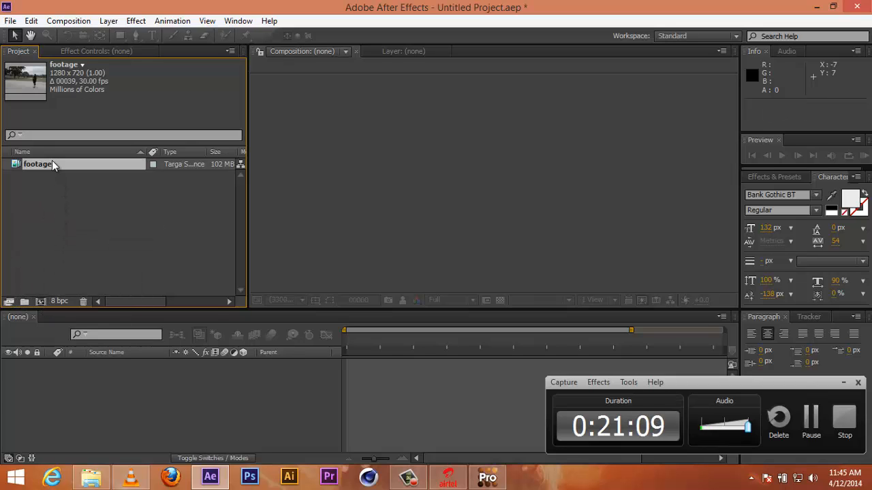
right_click(52, 163)
mouse_move(150, 240)
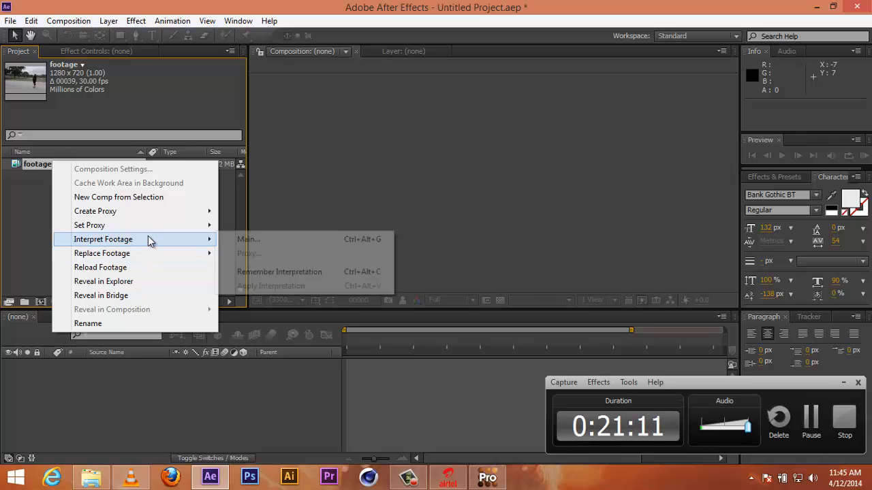
left_click(249, 239)
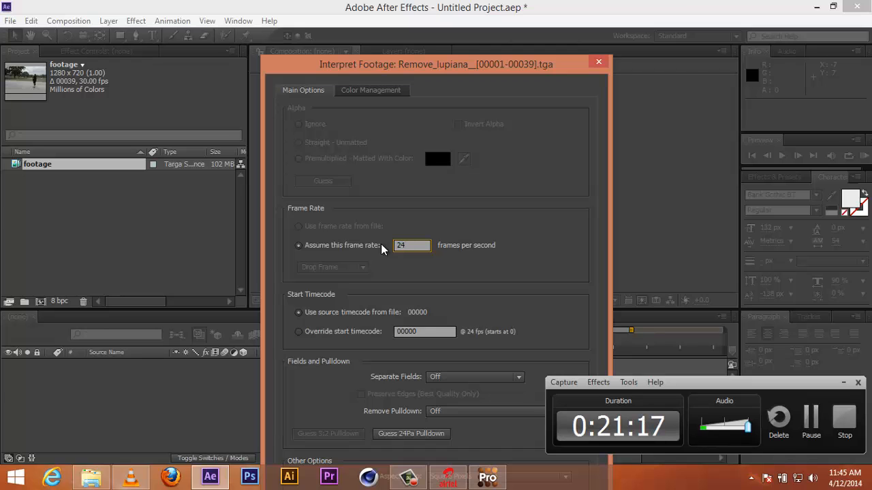
key("Return")
left_click(59, 221)
left_click_drag(37, 165, 40, 301)
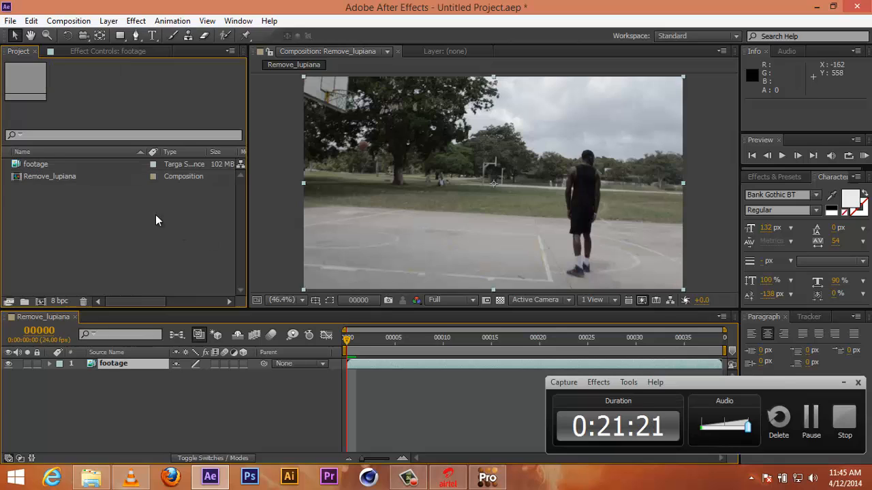
- Add an adjustment layer above the footage in the composition and name it "cc"
left_click(115, 50)
left_click(146, 388)
right_click(146, 383)
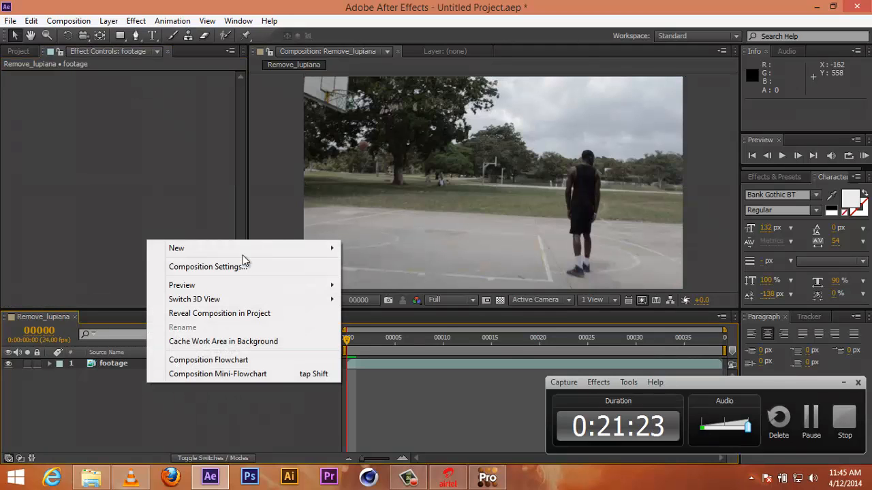
mouse_move(300, 250)
left_click(389, 351)
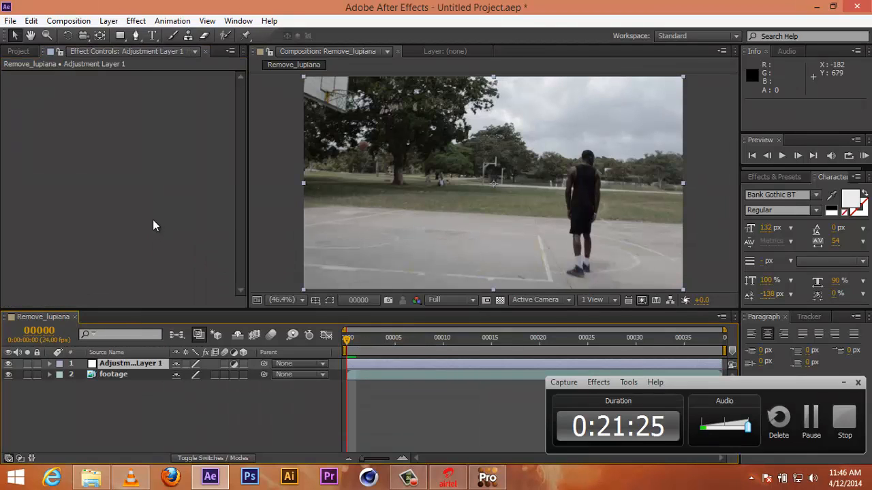
key("Return")
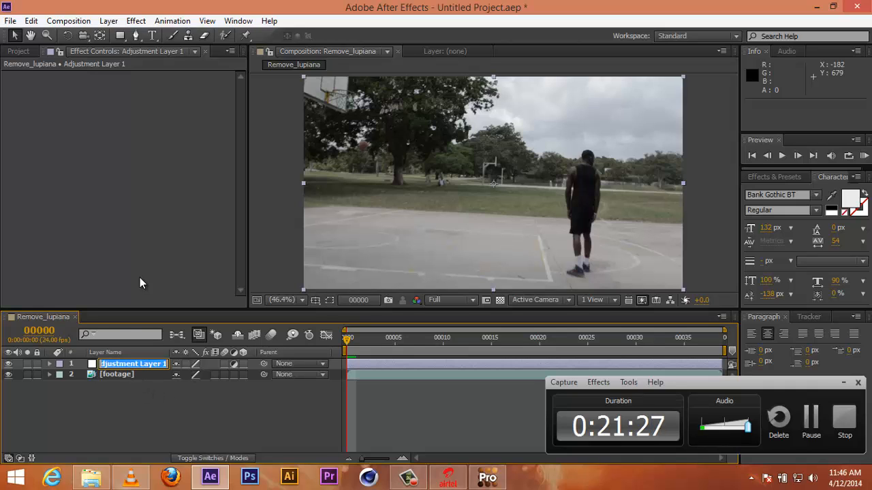
type("cc")
left_click(269, 397)
- Apply the Magic Bullet Colorista II effect to the cc layer and widen the effect controls to show all three color wheels
left_click(135, 362)
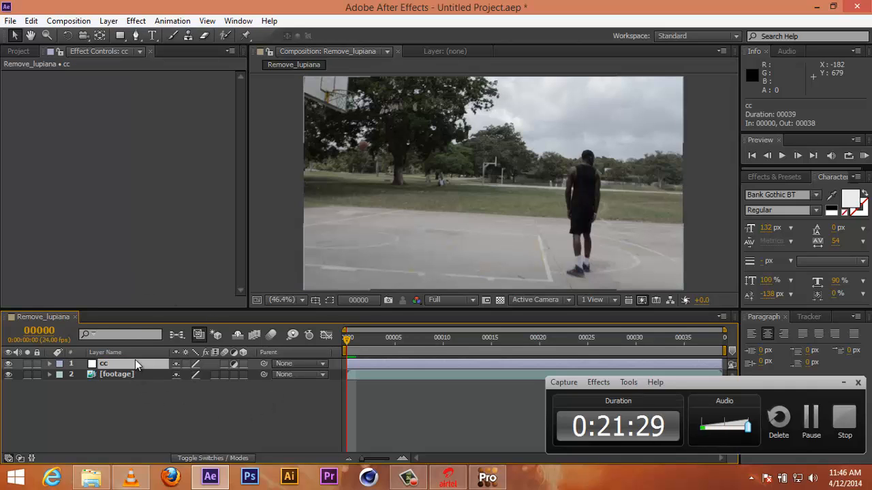
right_click(113, 174)
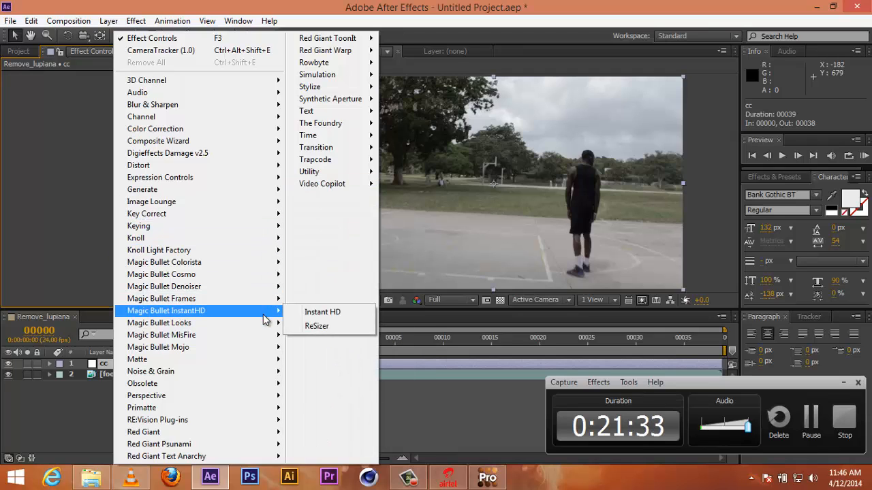
mouse_move(273, 262)
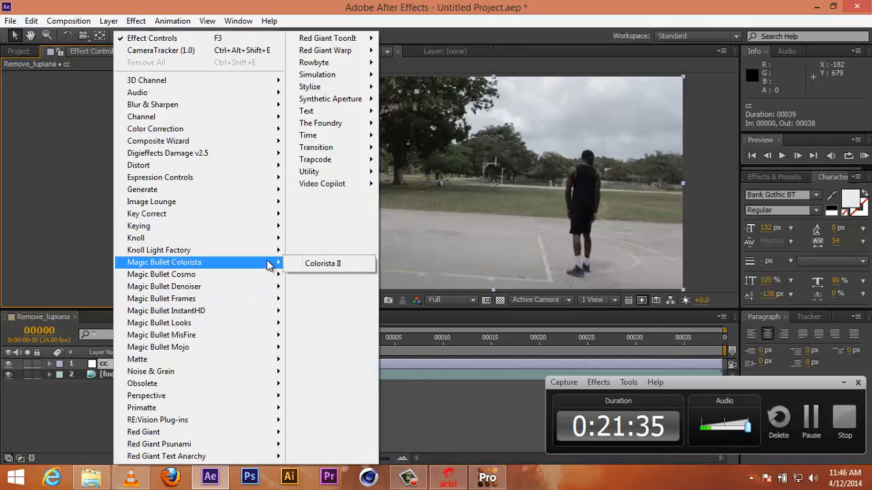
left_click(318, 264)
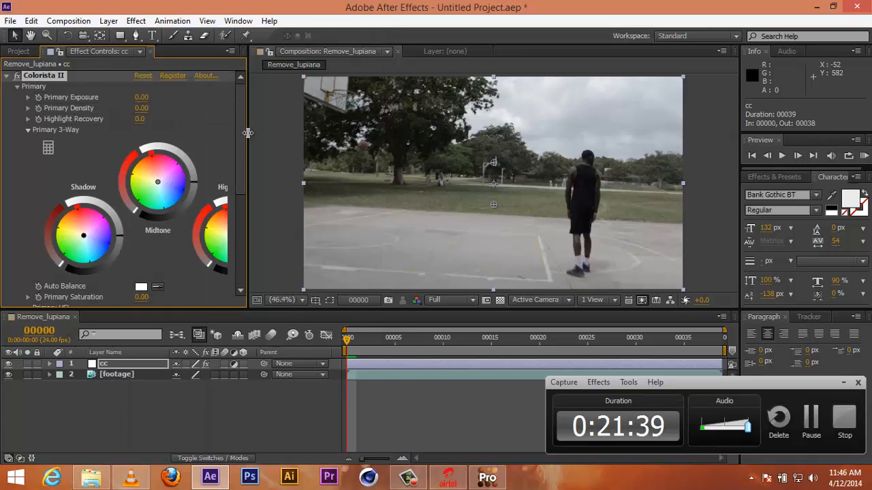
left_click_drag(279, 134, 350, 139)
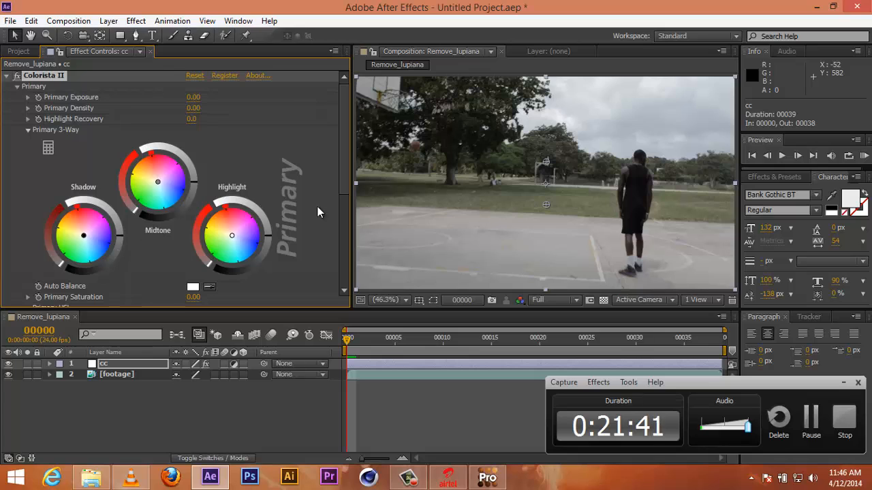
- Tint the Primary 3-Way shadows toward blue, the midtones toward orange and the highlights slightly toward cyan
scroll(342, 192, "down", 3)
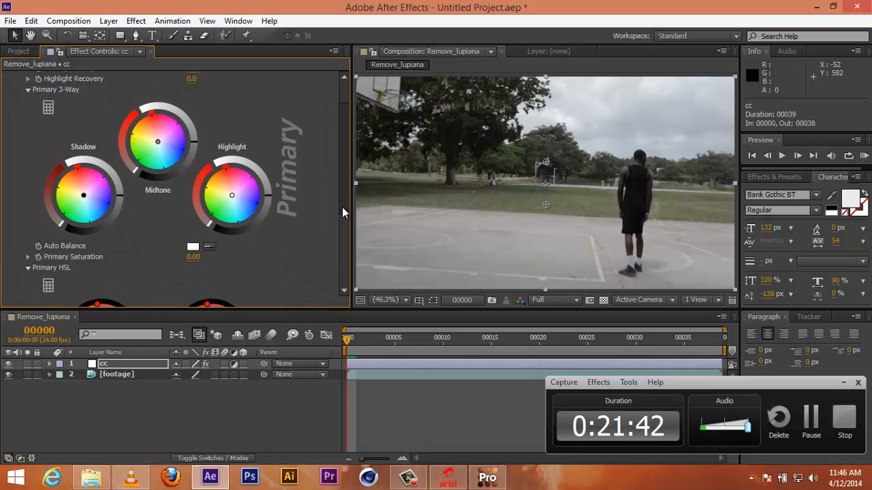
left_click(88, 206)
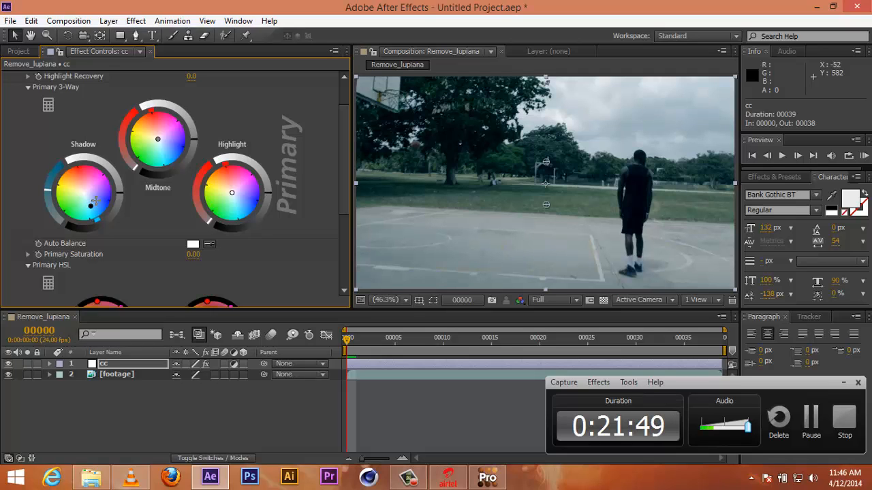
left_click_drag(149, 149, 149, 119)
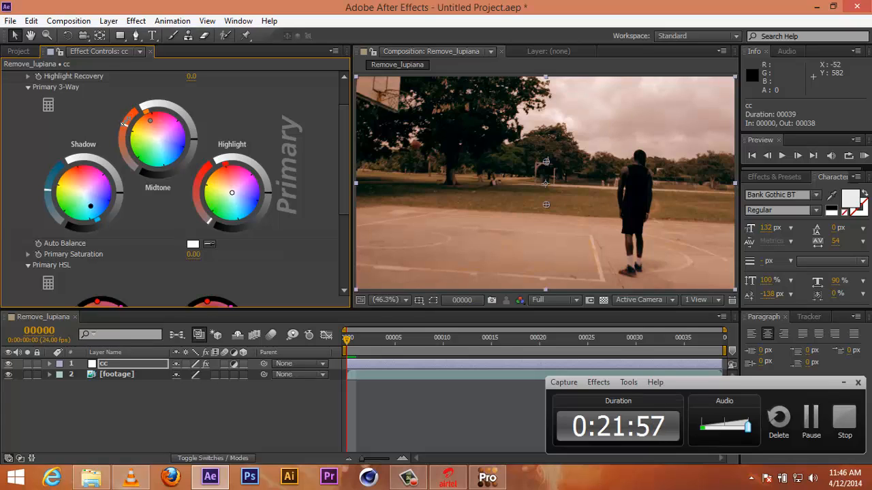
left_click(234, 199)
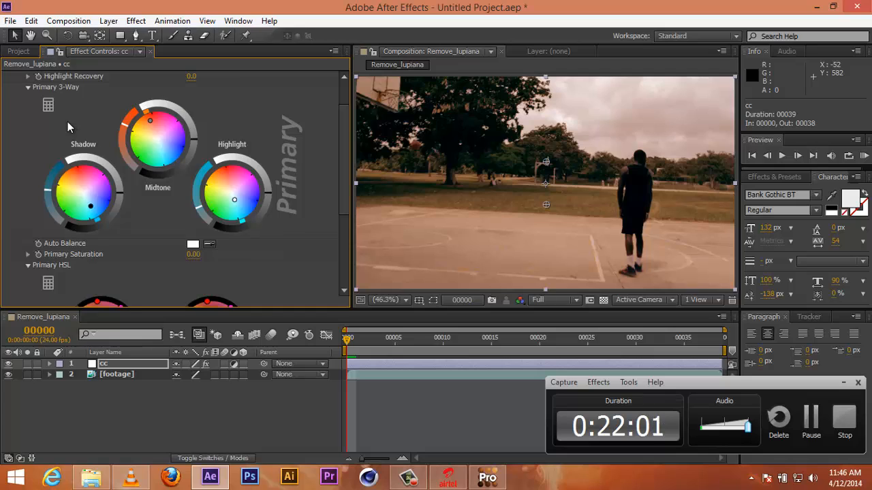
- Set Colorista II's Primary Density to 0.53
scroll(190, 129, "up", 2)
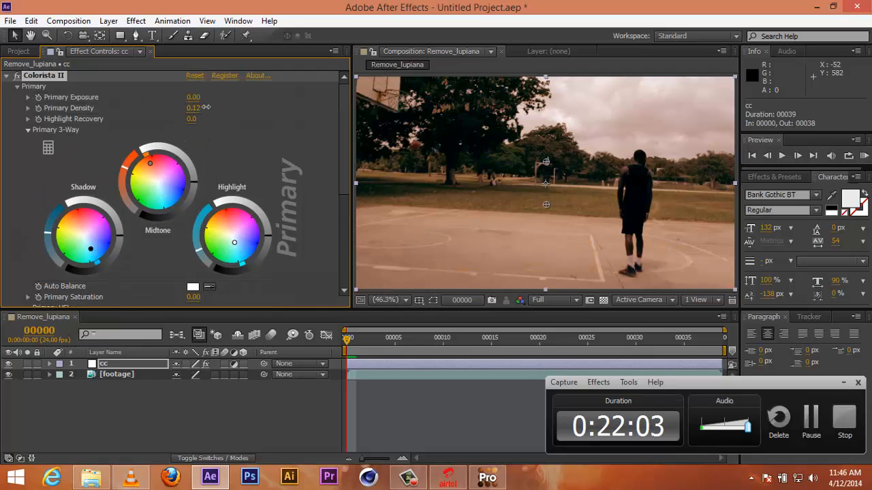
mouse_move(215, 106)
left_mouse_down()
mouse_move(243, 107)
mouse_move(226, 106)
left_mouse_up()
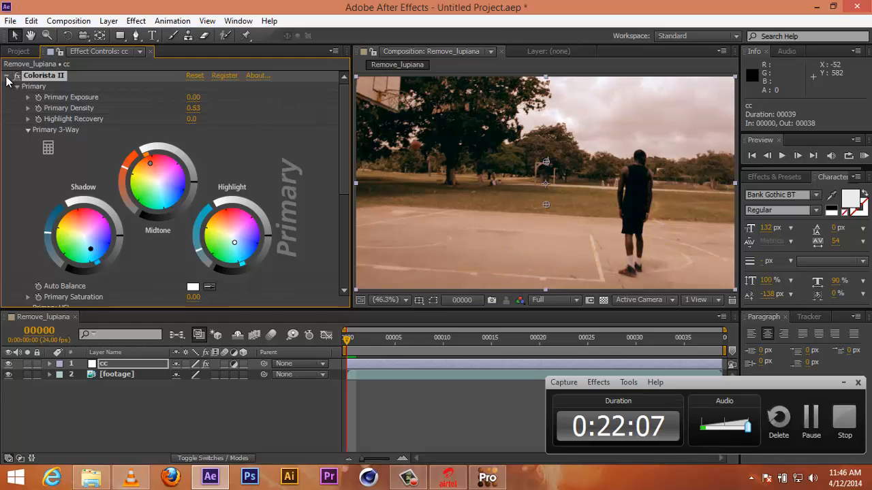
- Collapse the Colorista II settings and apply the Magic Bullet Mojo effect to the cc layer
left_click(8, 75)
right_click(66, 136)
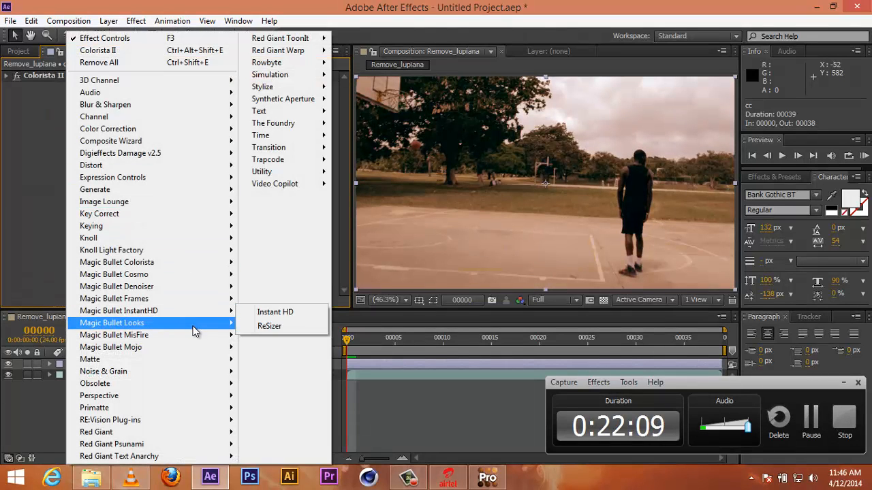
mouse_move(191, 348)
left_click(265, 349)
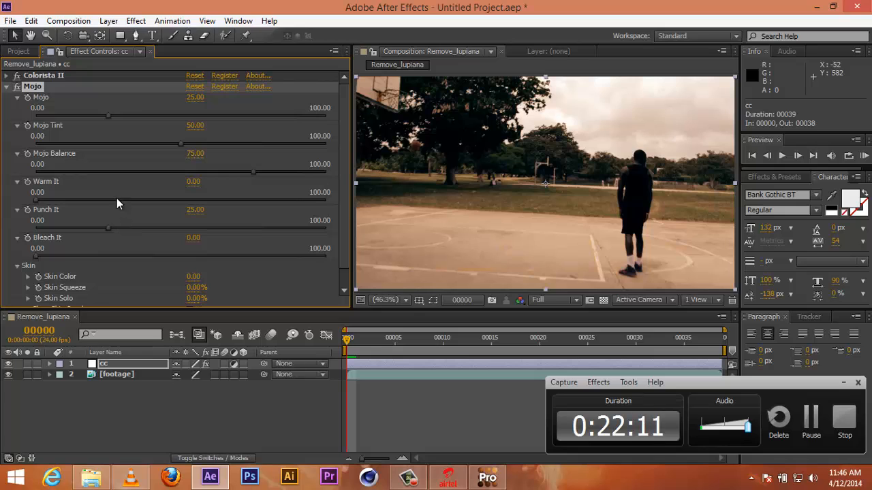
- Adjust the Mojo effect to Mojo 22.03, Mojo Tint 44.05, Warm It 16.96 and Bleach It 6.17
mouse_move(112, 114)
left_mouse_down()
mouse_move(175, 114)
mouse_move(100, 114)
left_mouse_up()
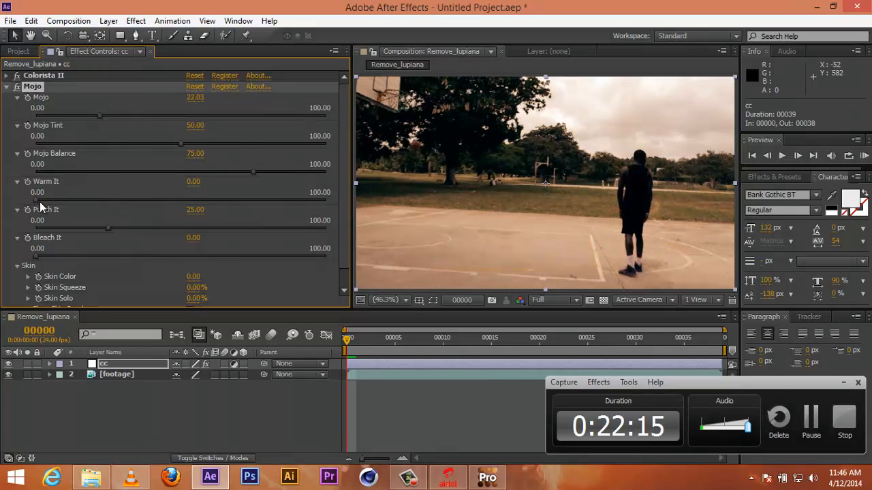
left_click_drag(36, 202, 71, 203)
mouse_move(47, 255)
left_mouse_down()
mouse_move(62, 255)
mouse_move(54, 254)
left_mouse_up()
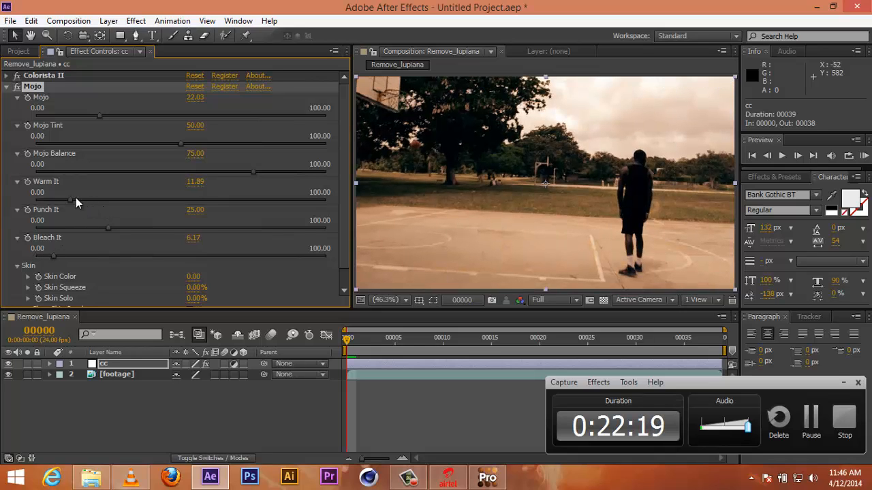
left_click_drag(76, 198, 85, 199)
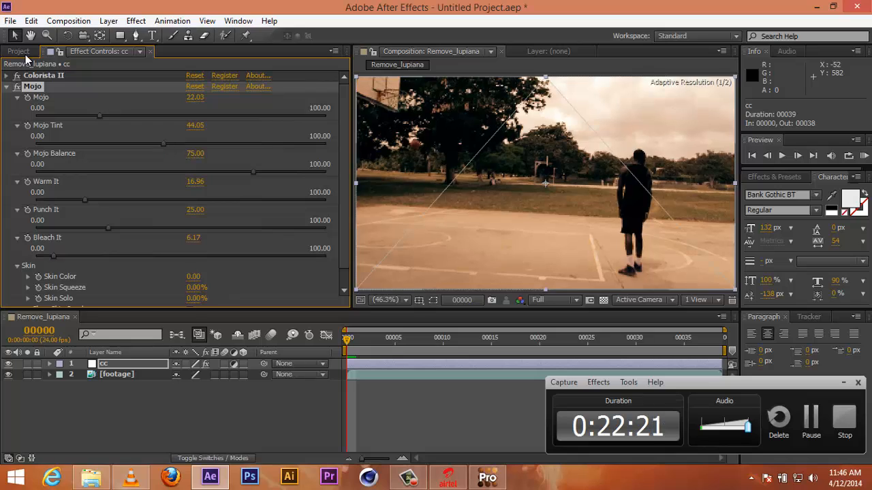
left_click(6, 87)
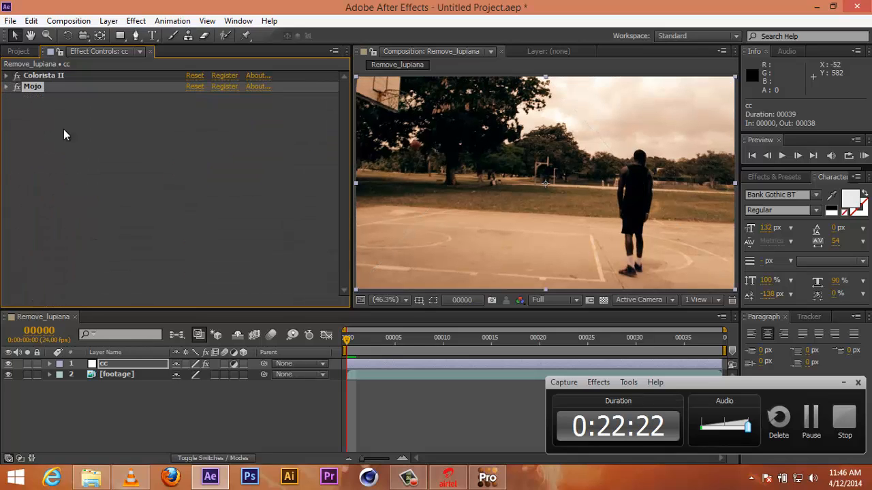
- Preview the graded composition and scrub through its frames to check the player removal
left_click(243, 404)
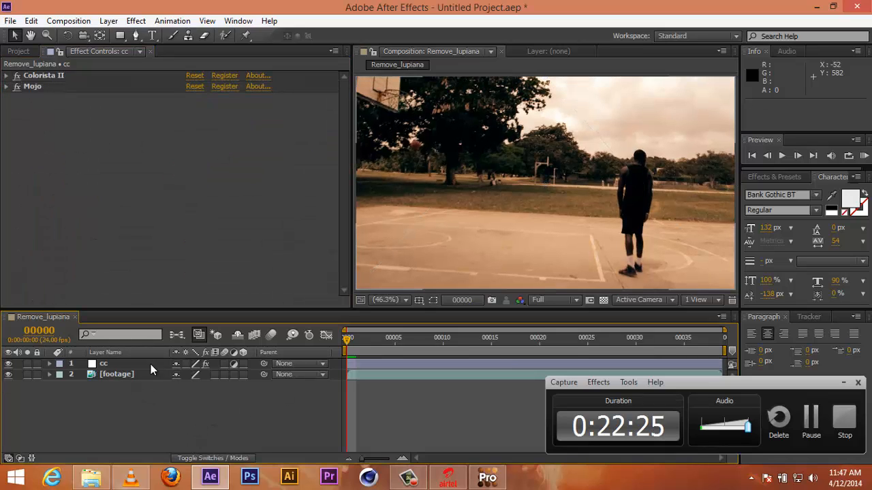
key("space")
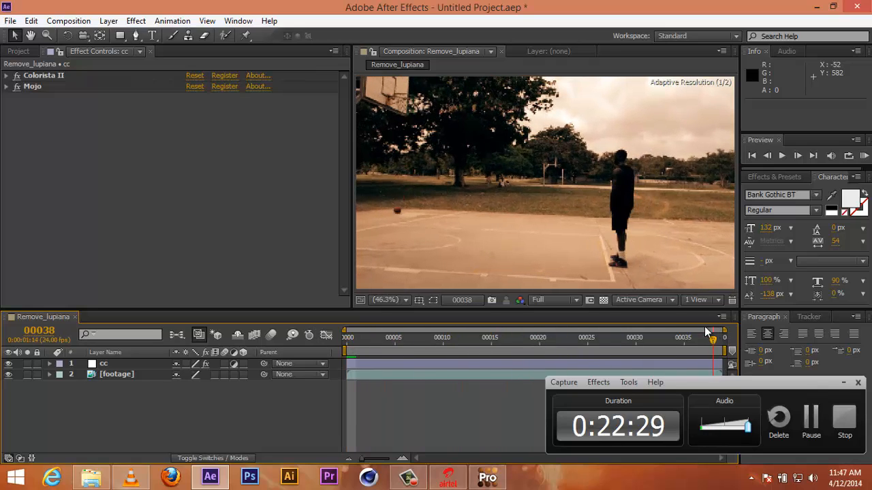
left_click_drag(705, 329, 429, 331)
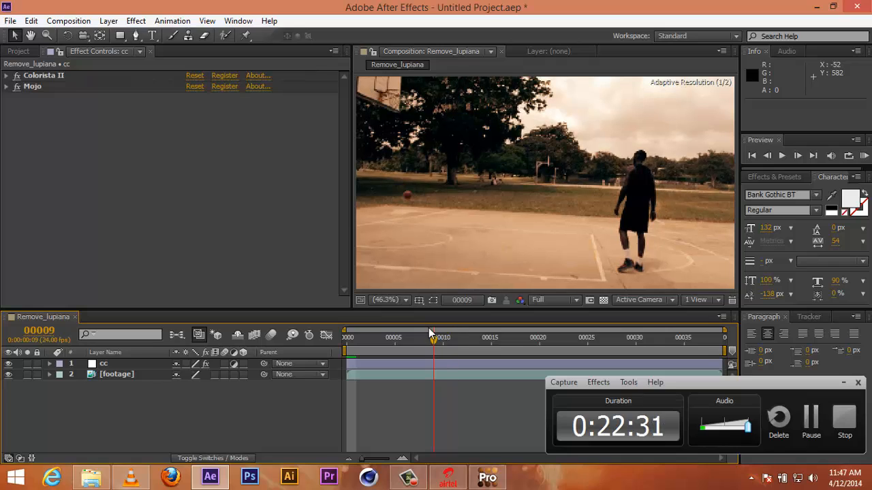
left_click(843, 383)
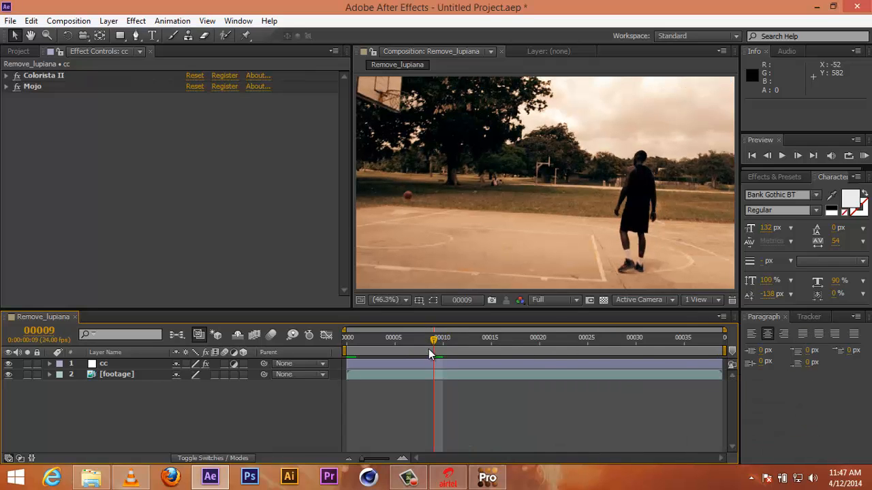
left_click_drag(434, 338, 501, 339)
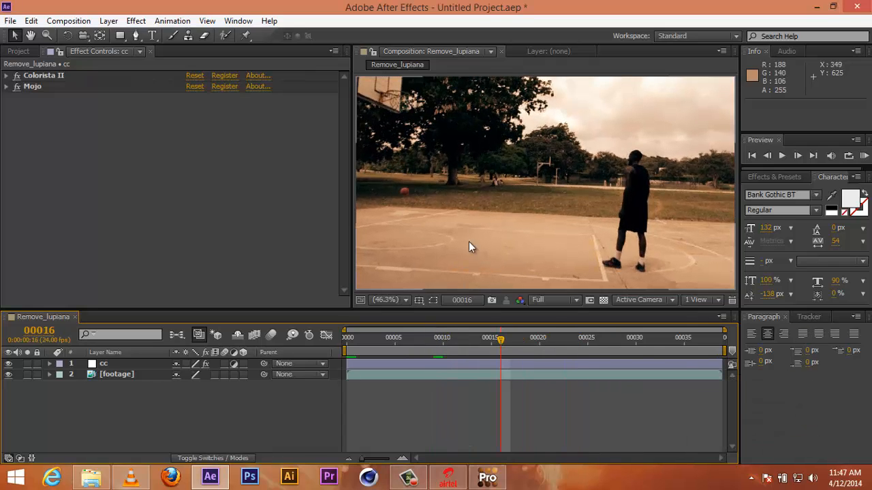
- Examine the court floor up close at frames 16 and 17 for leftover removal artifacts
key("slash")
key("space")
left_click_drag(392, 258, 564, 184)
scroll(581, 155, "up", 1)
key("space")
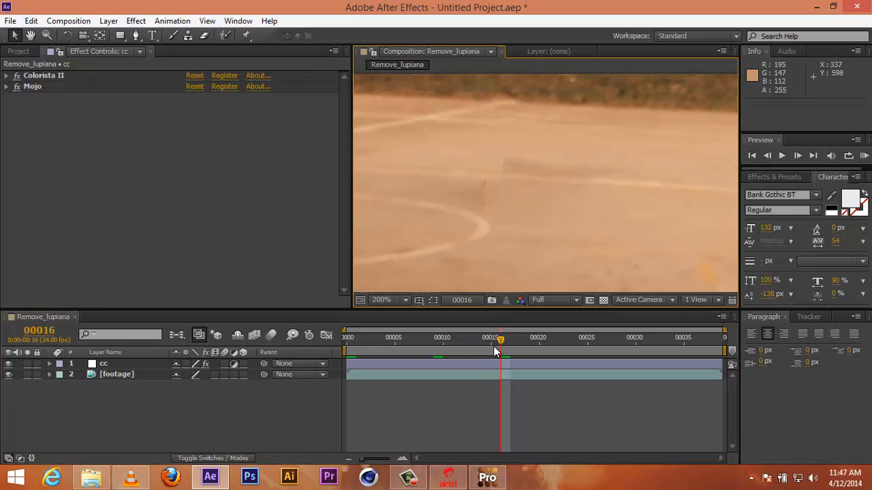
left_click_drag(484, 347, 511, 340)
scroll(541, 210, "down", 2)
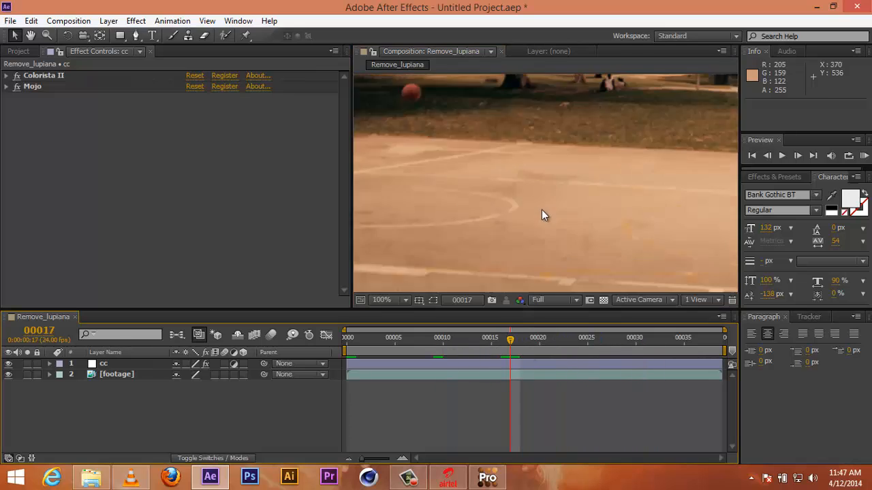
key("space")
left_click_drag(549, 216, 482, 241)
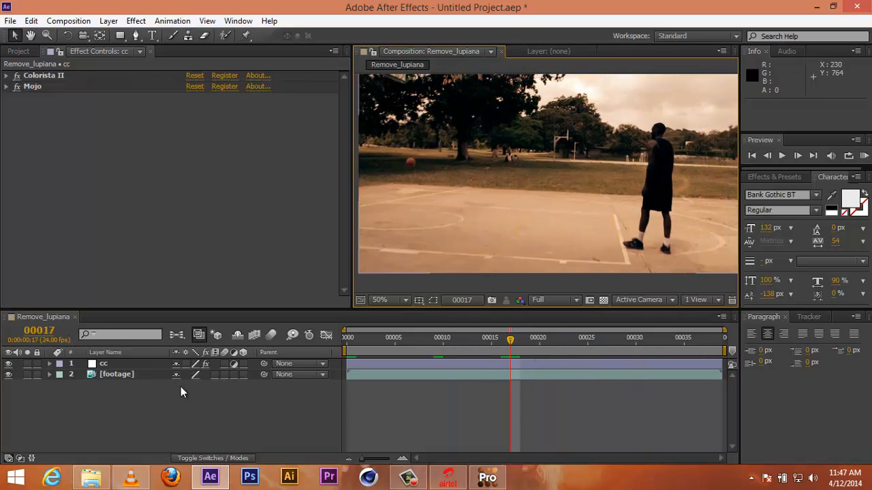
- Add an adjustment layer named "blur" and place it between the cc and footage layers
right_click(138, 402)
mouse_move(234, 267)
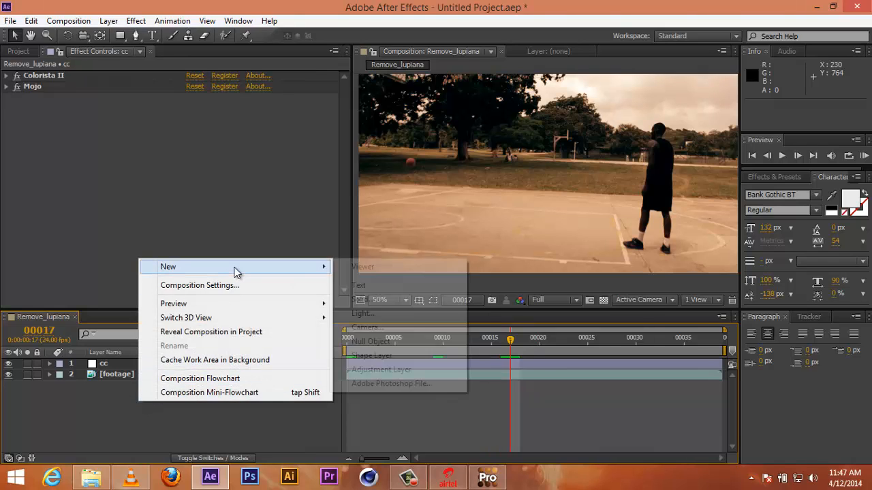
left_click(366, 371)
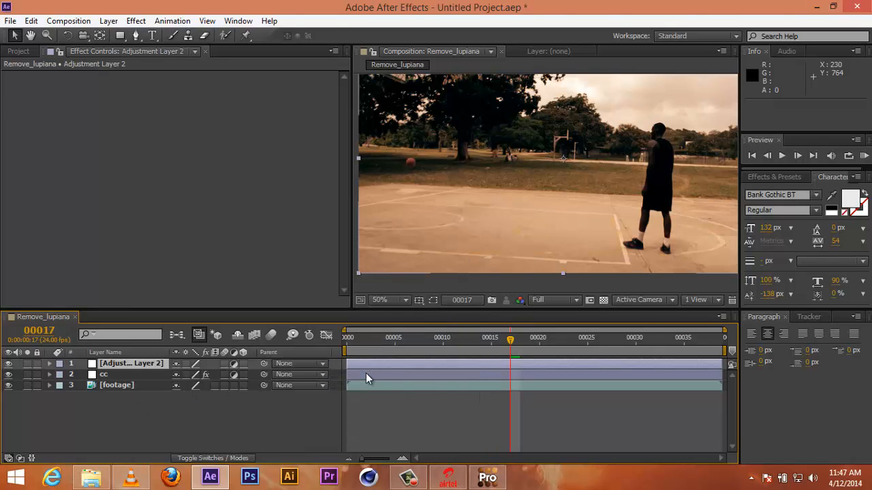
key("Return")
type("blur")
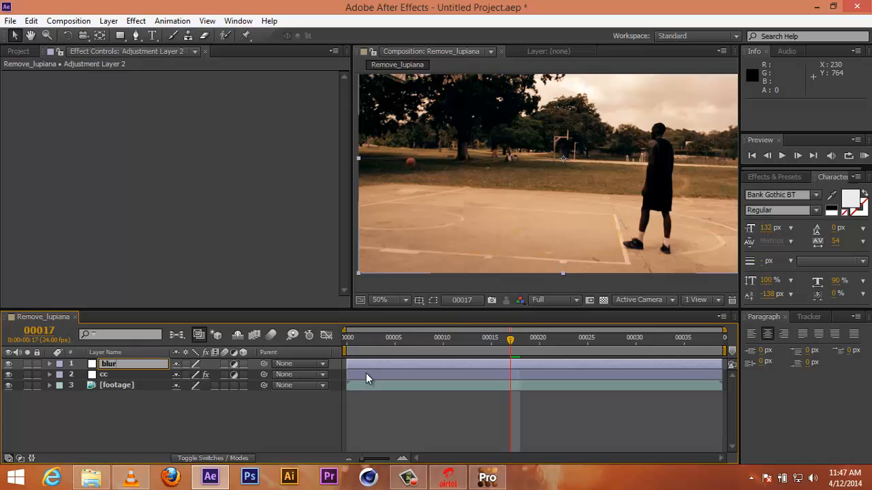
key("Return")
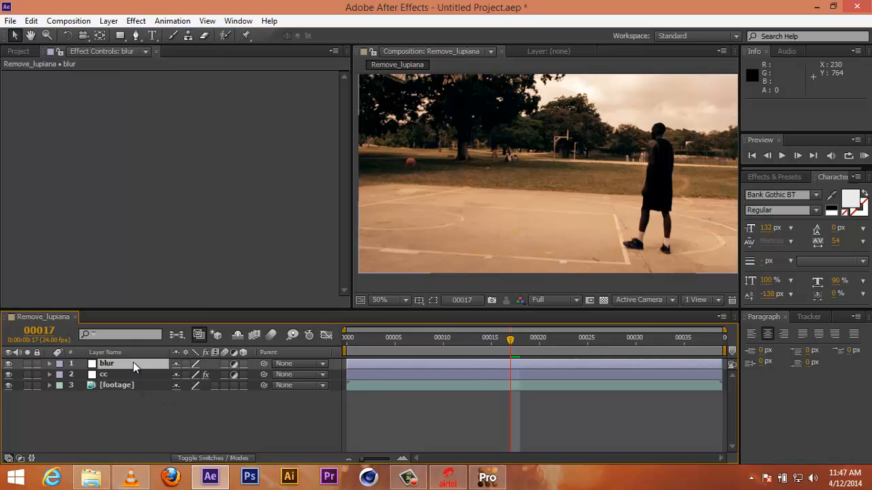
left_click_drag(133, 361, 134, 383)
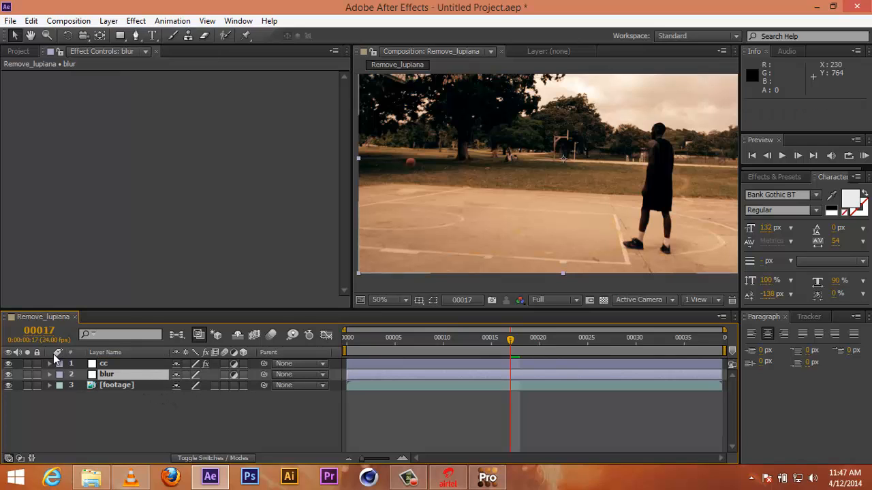
- Hide the cc layer and inspect the ungraded court surface at frame 17
left_click(8, 366)
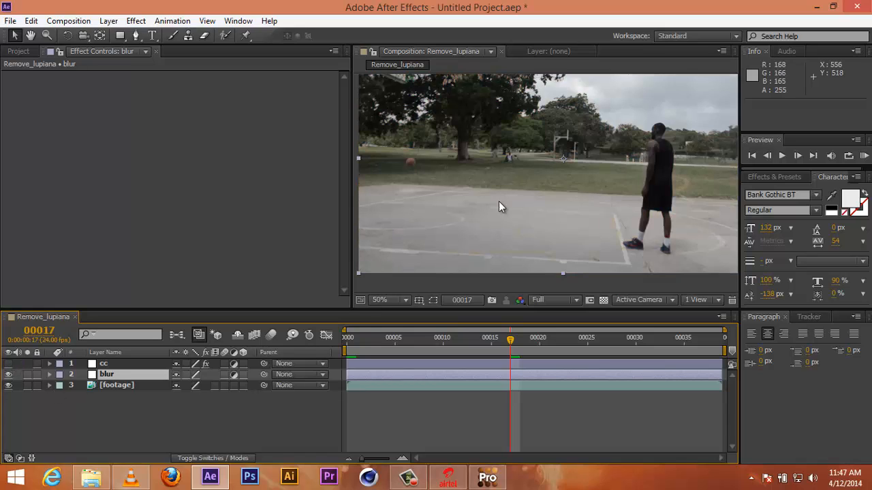
key("period")
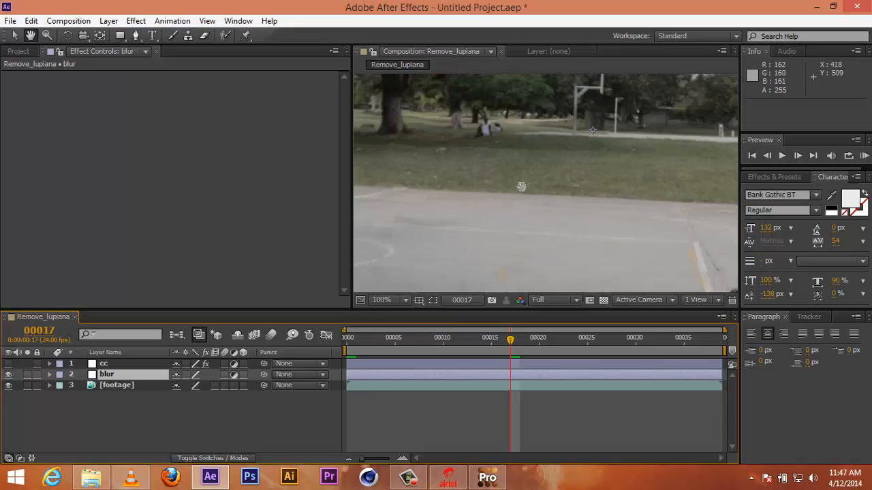
scroll(521, 188, "down", 4)
key("comma")
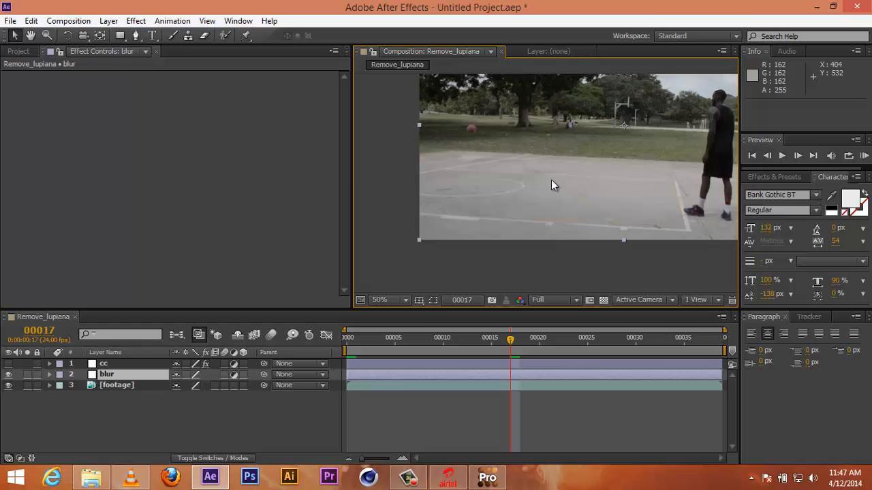
key("h")
left_click_drag(551, 179, 496, 219)
key("v")
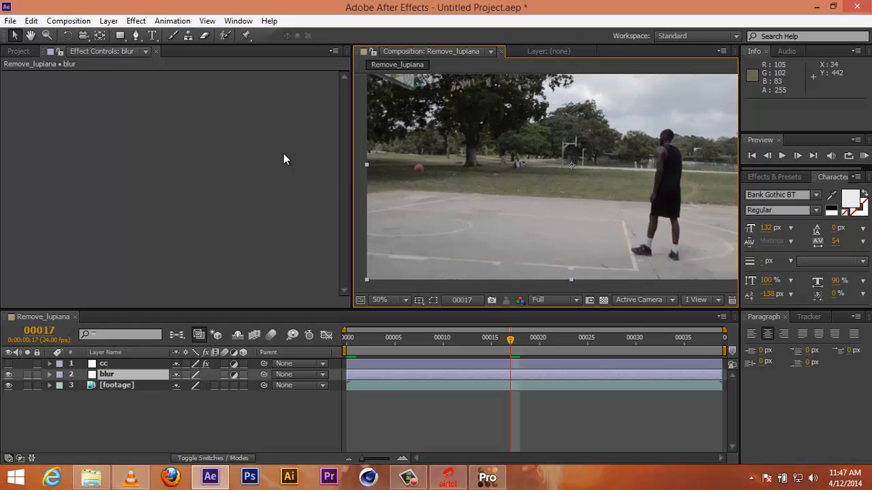
- Draw a closed five-point mask on the blur layer around the patched area of the court with the Pen tool
left_click(135, 37)
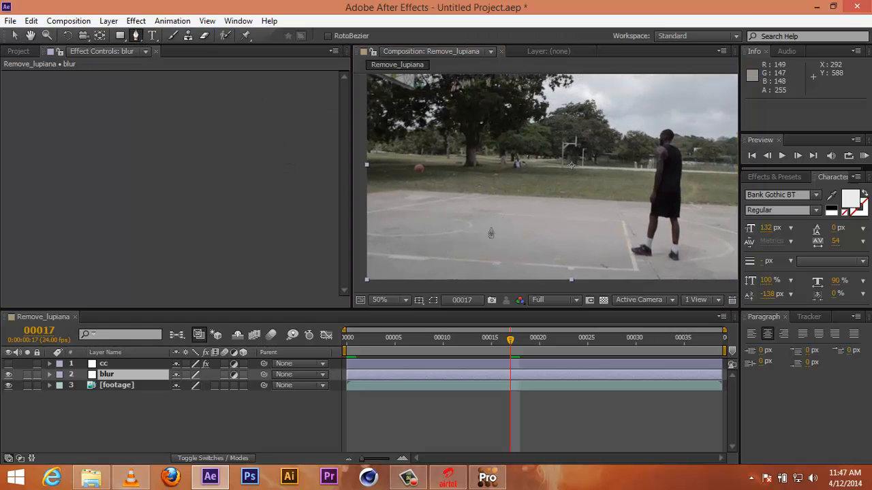
left_click(460, 237)
left_click(558, 243)
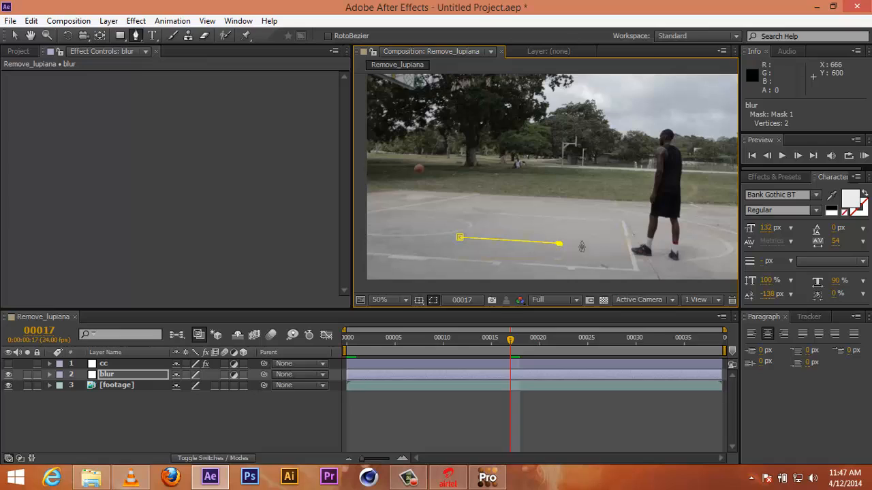
left_click(607, 202)
left_click(429, 192)
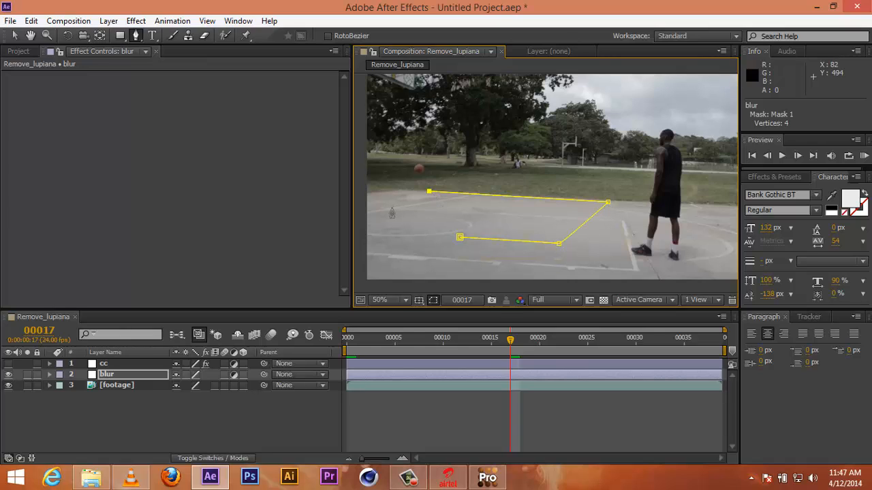
left_click(384, 218)
left_click(460, 237)
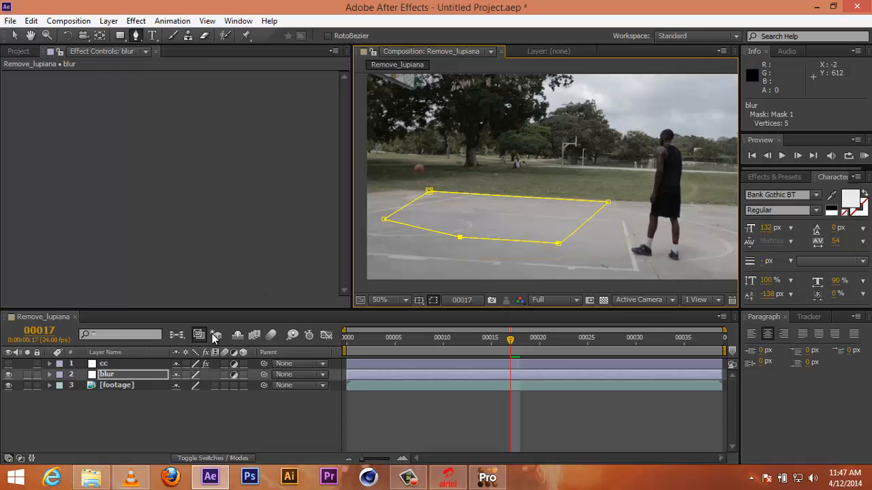
- Apply Fast Blur to the blur layer with Repeat Edge Pixels enabled and Blurriness set to 33
right_click(112, 258)
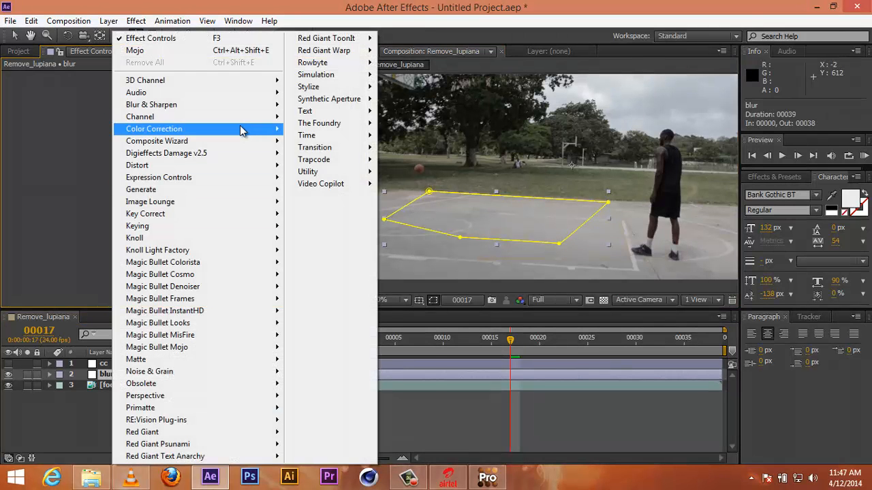
mouse_move(236, 117)
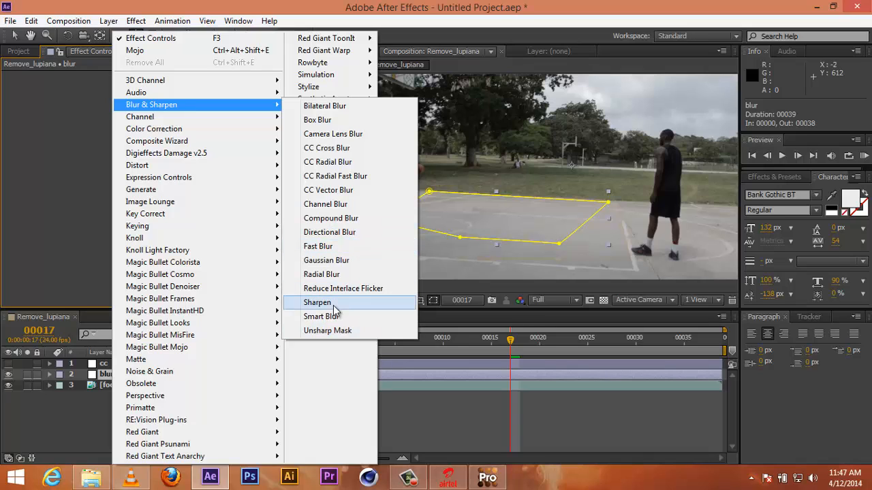
left_click(334, 246)
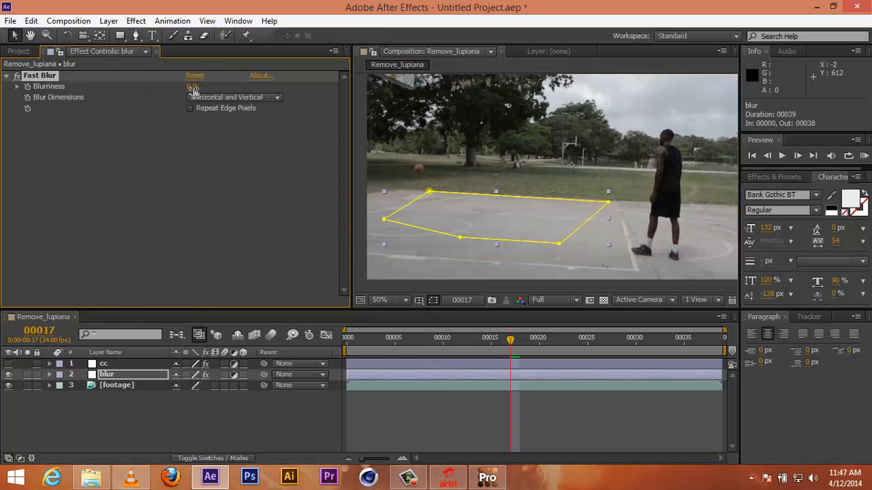
left_click(190, 107)
mouse_move(194, 87)
left_mouse_down()
mouse_move(215, 84)
mouse_move(184, 86)
left_mouse_up()
- Feather the blur layer's mask by 144 pixels and hide the mask outline in the viewer
left_click(134, 376)
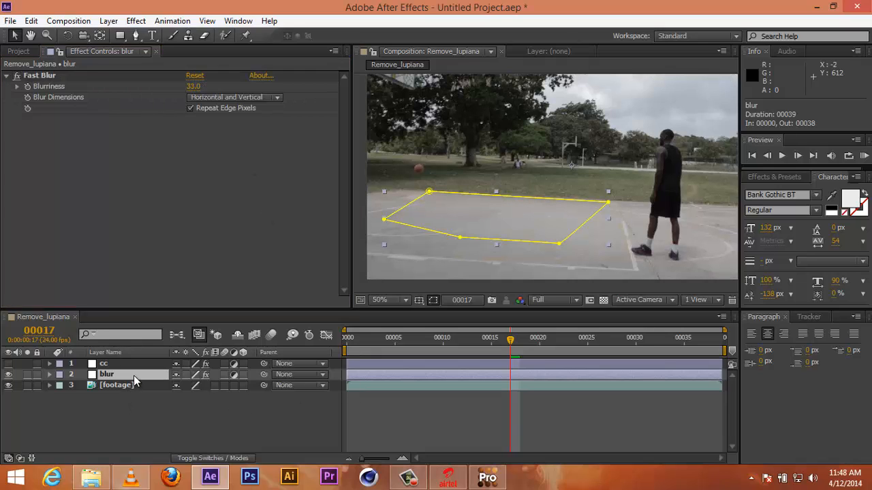
key("m")
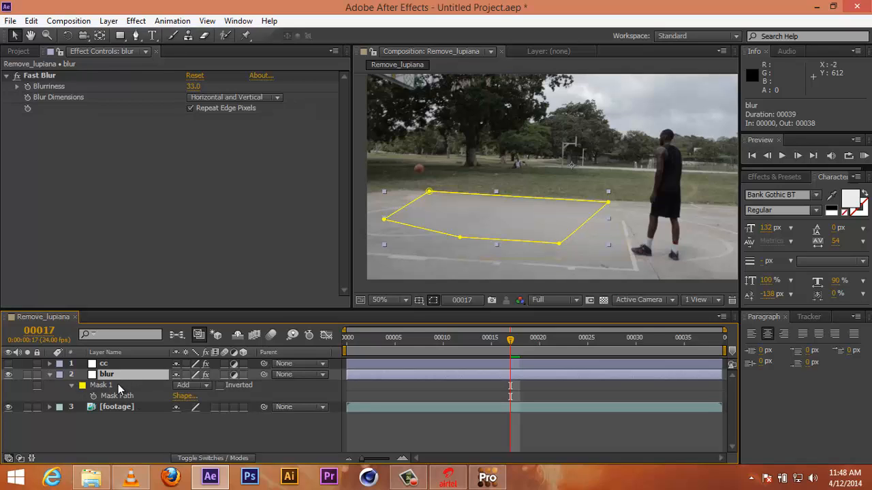
left_click(71, 385)
key("f")
left_click_drag(206, 396, 243, 394)
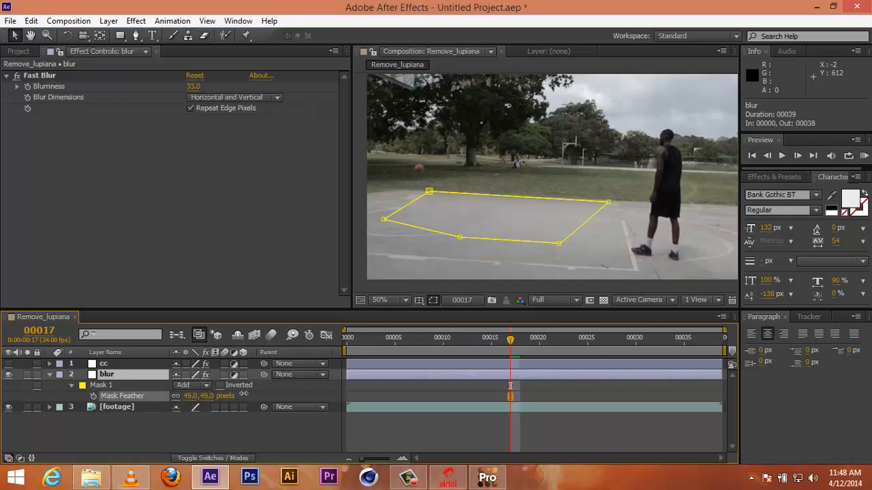
left_click(433, 299)
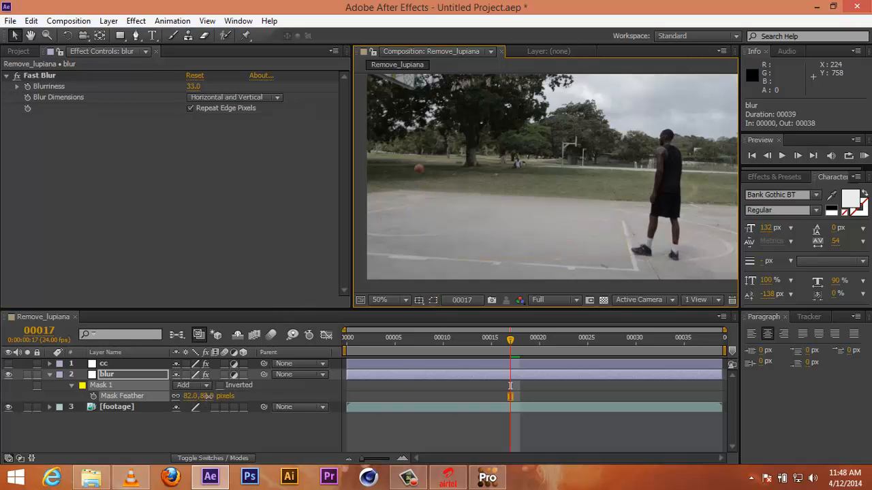
left_click_drag(207, 395, 247, 396)
left_click(131, 374)
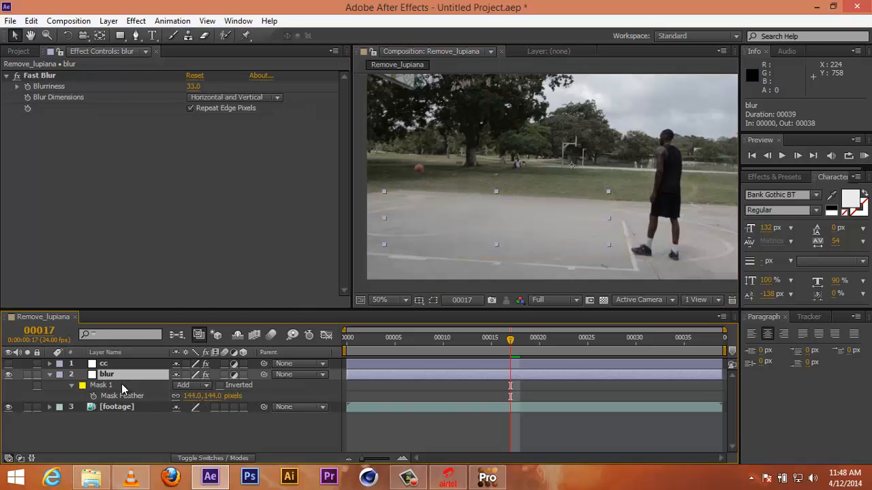
- Keyframe the blur layer's mask path at frame 17 and shift the whole mask slightly left at frame 5
key("m")
left_click(93, 396)
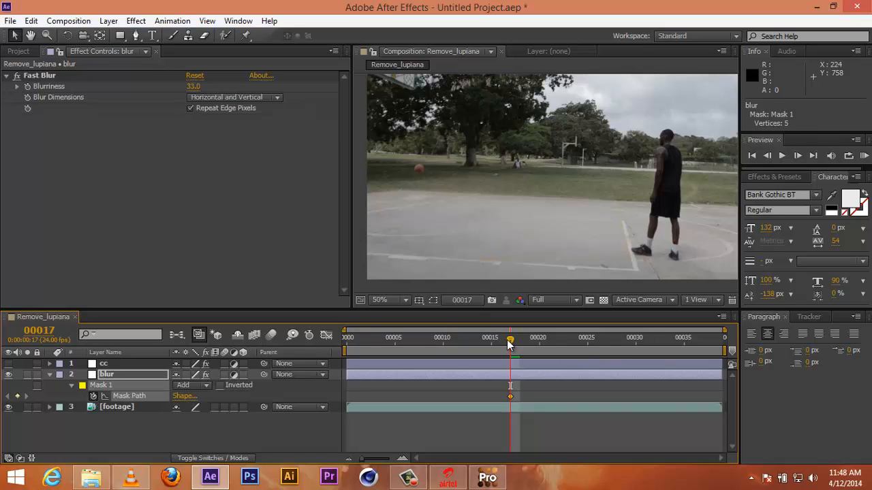
left_click_drag(510, 344, 395, 348)
left_click(433, 299)
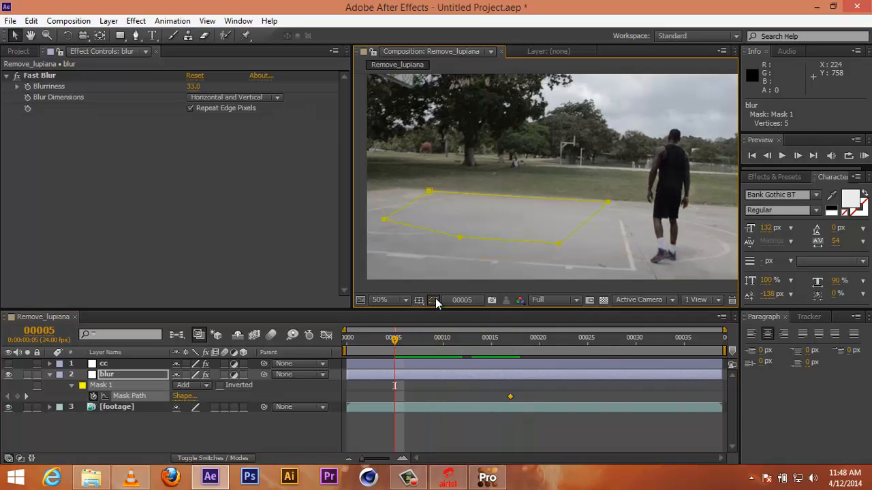
left_click_drag(429, 192, 419, 193)
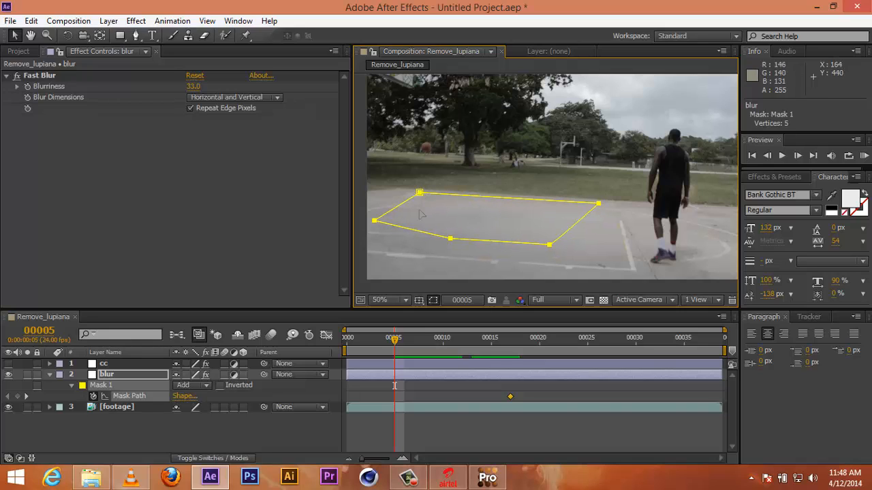
- Nudge the mask slightly down at frame 0, check its position through frame 38, and hide the mask outline
left_click_drag(390, 344, 297, 343)
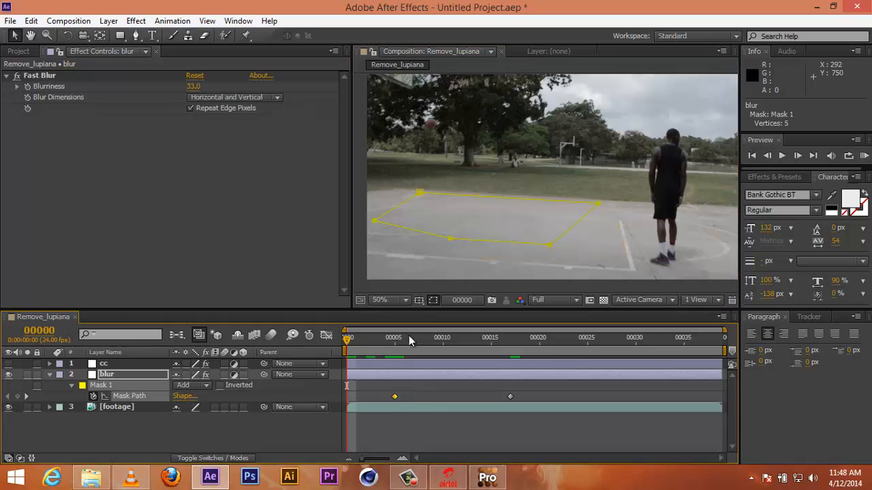
left_click(419, 196)
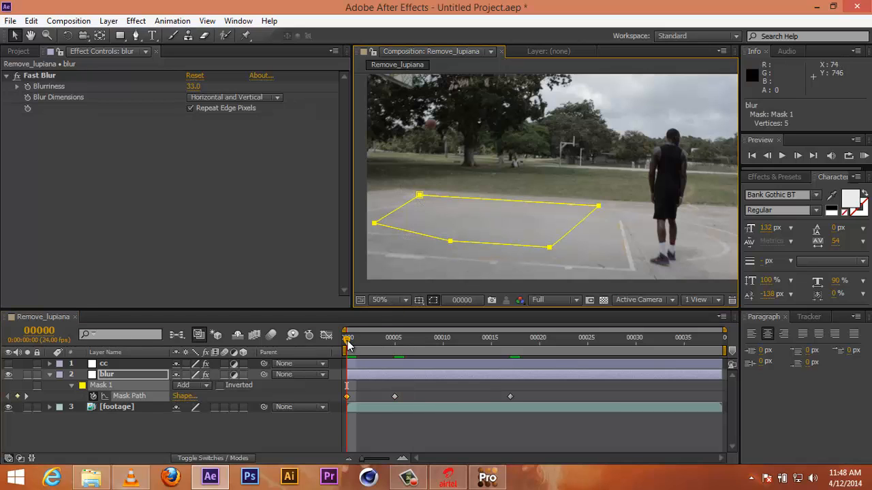
left_click_drag(349, 344, 771, 339)
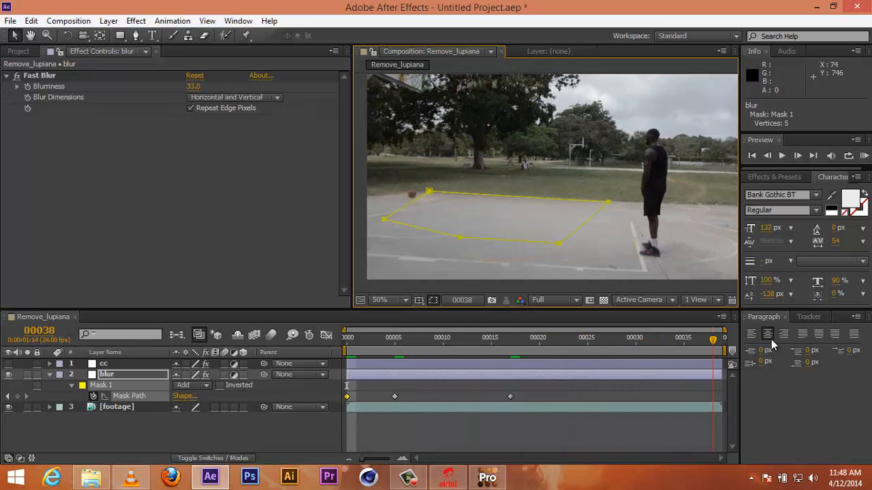
left_click(433, 300)
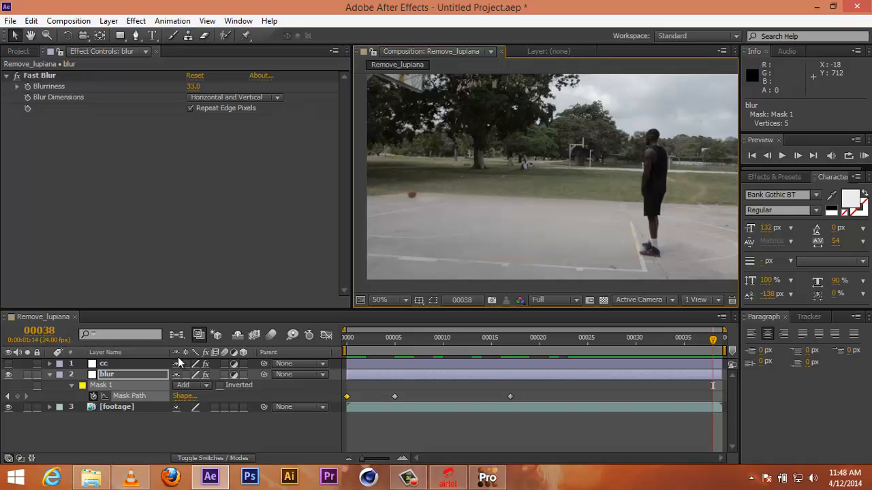
- Reduce the blur layer's mask feather to 129 pixels, show the cc layer again, and return to frame 0
left_click(131, 376)
key("f")
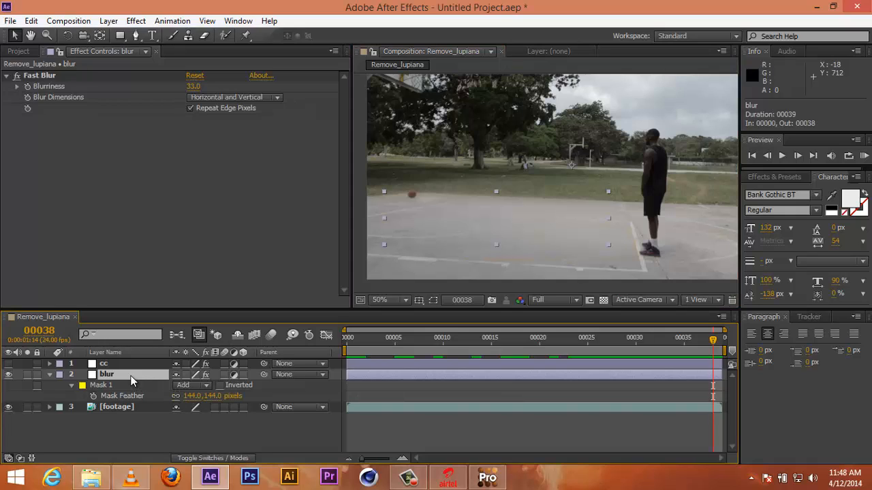
mouse_move(214, 400)
left_mouse_down()
mouse_move(222, 396)
mouse_move(203, 396)
left_mouse_up()
key("Home")
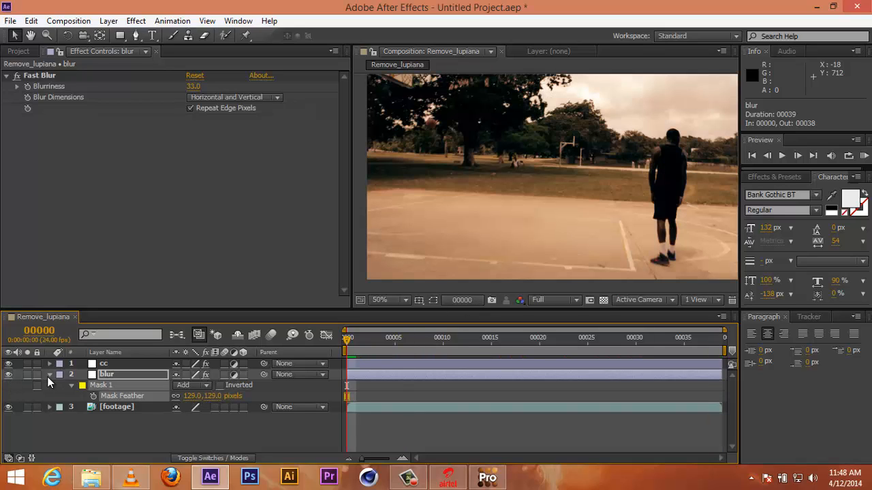
left_click(49, 374)
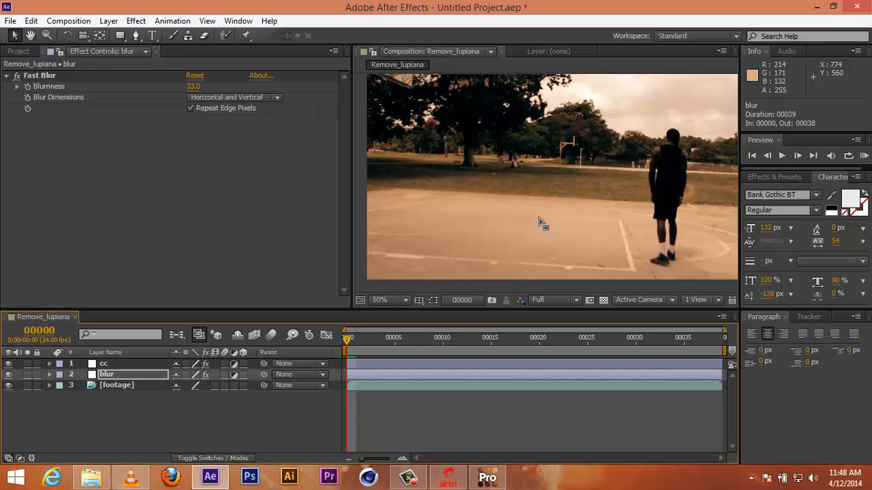
- Fit the entire composition frame in the viewer to examine the graded result
scroll(545, 197, "down", 4)
scroll(551, 195, "up", 2)
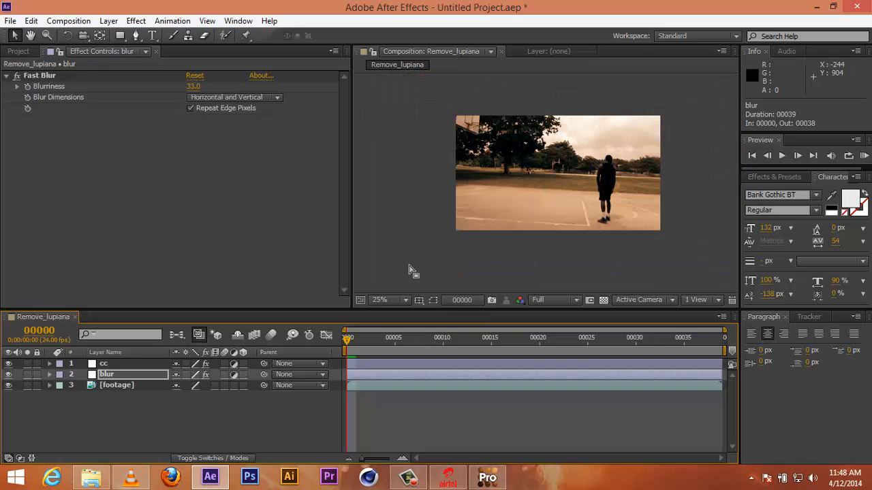
left_click(384, 301)
left_click(422, 71)
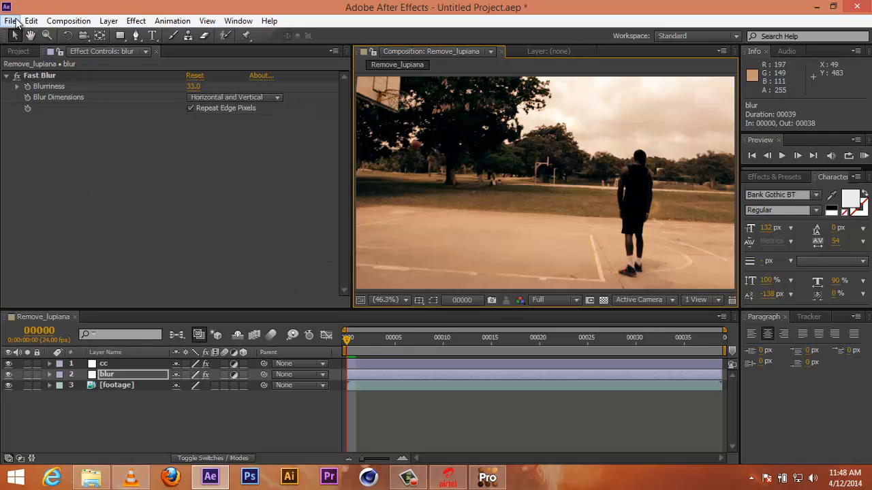
left_click(114, 181)
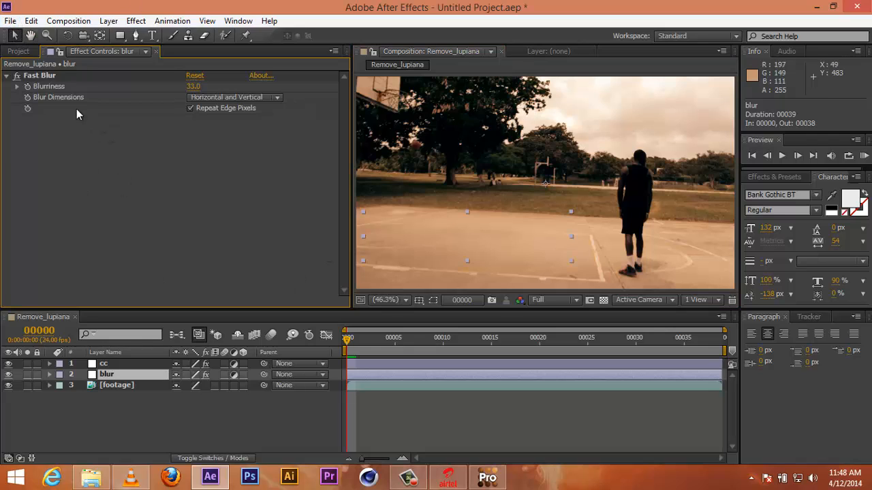
left_click(19, 51)
left_click(409, 480)
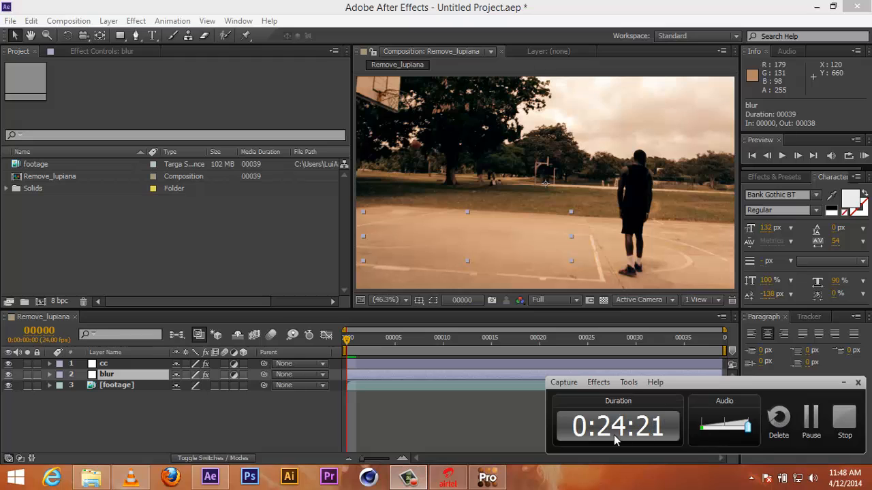
left_click(417, 482)
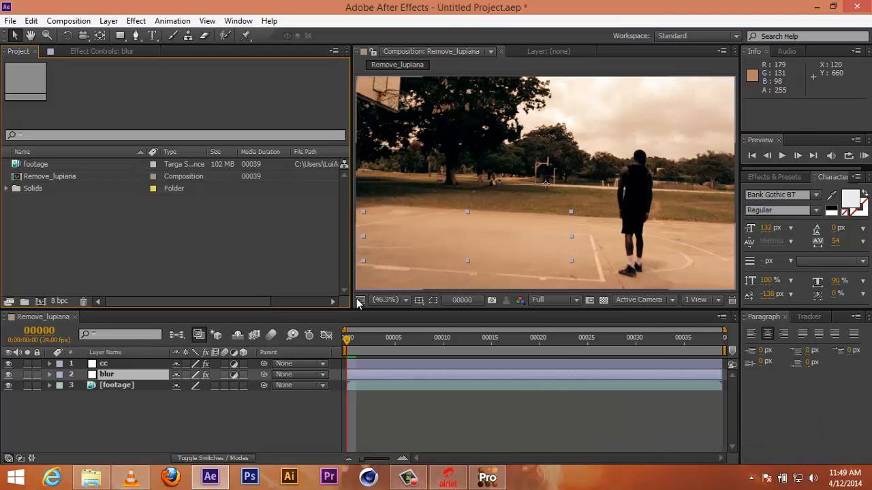
- Add the Remove_lupiana composition to the render queue
left_click(66, 21)
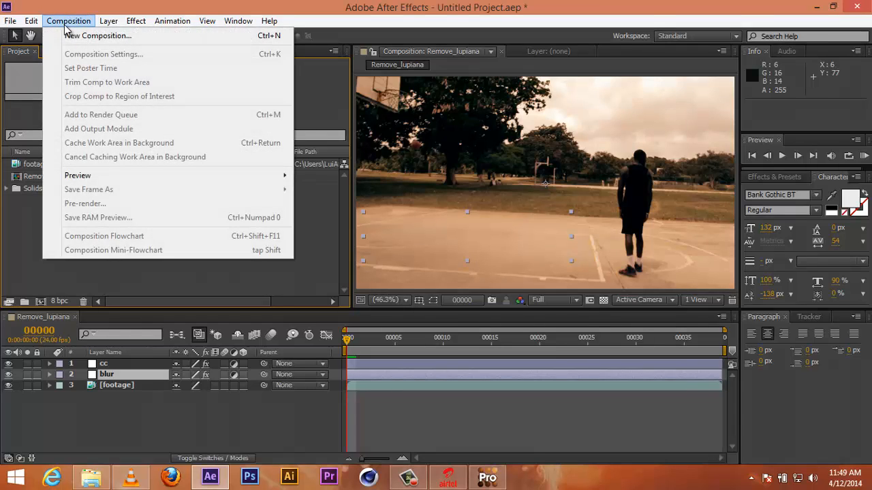
left_click(66, 311)
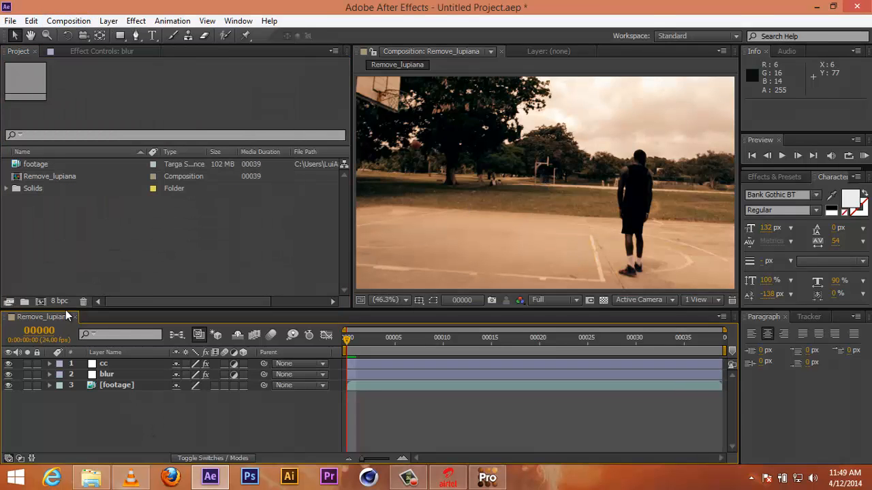
left_click(68, 21)
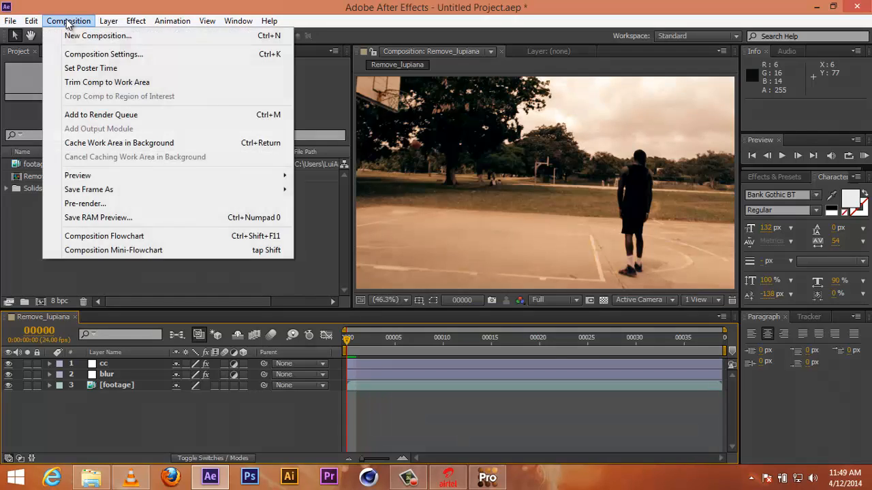
left_click(109, 113)
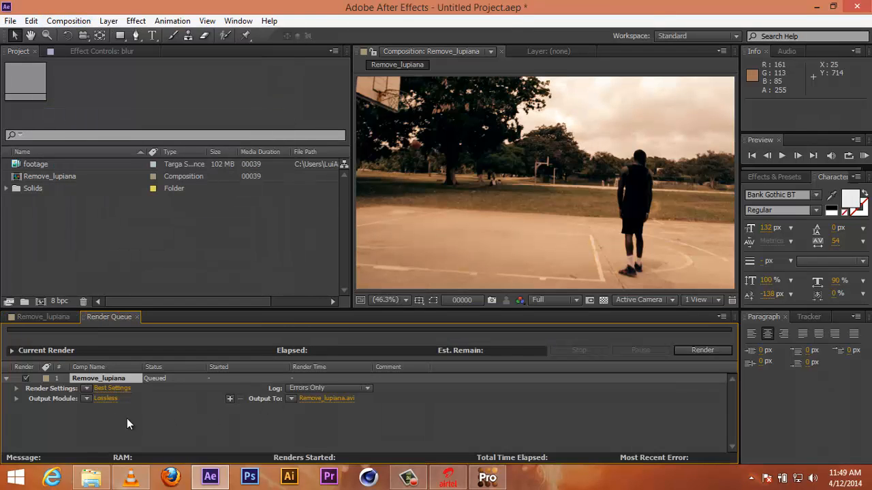
- Set the output module to QuickTime format with audio output enabled, keeping the H.264 video codec at quality 100
left_click(105, 399)
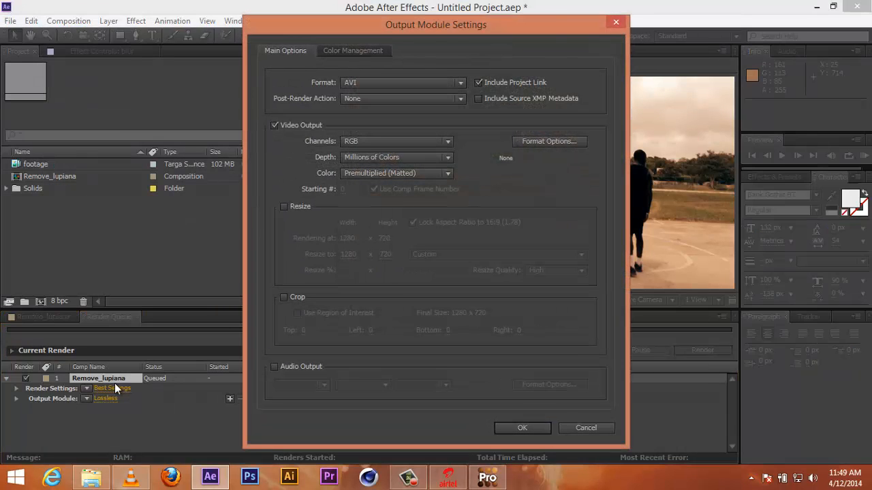
left_click(371, 83)
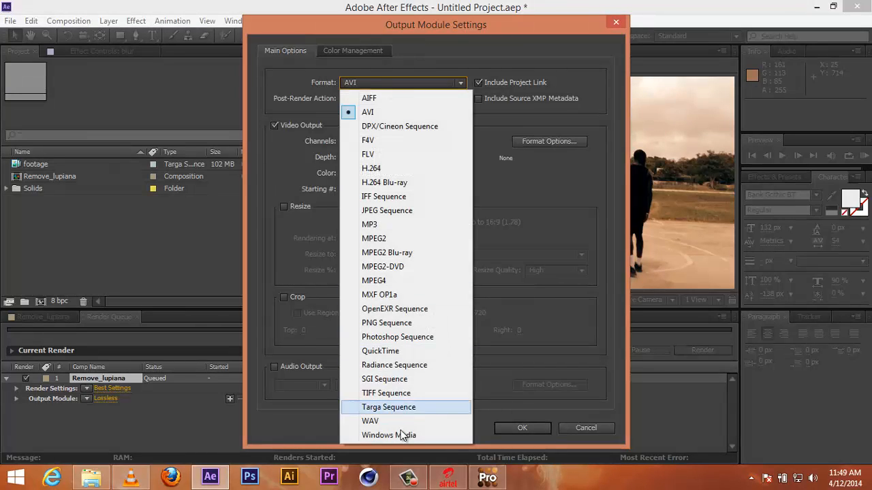
left_click(396, 353)
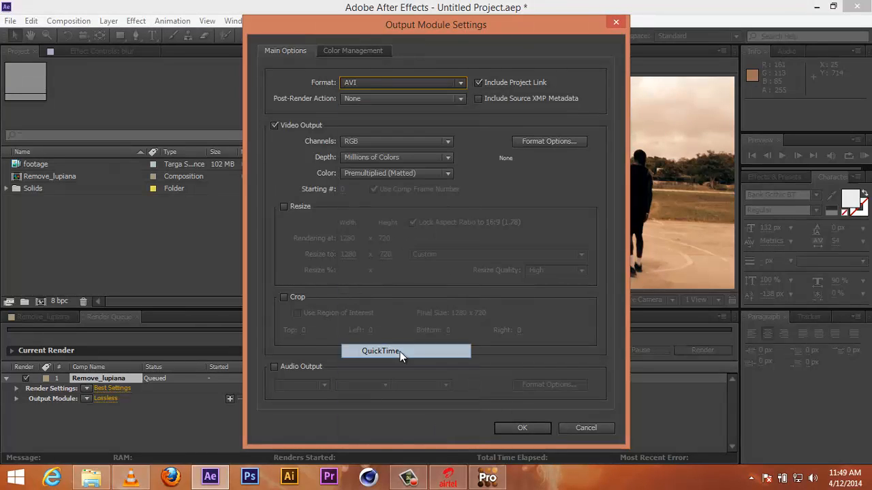
left_click(273, 366)
left_click(579, 141)
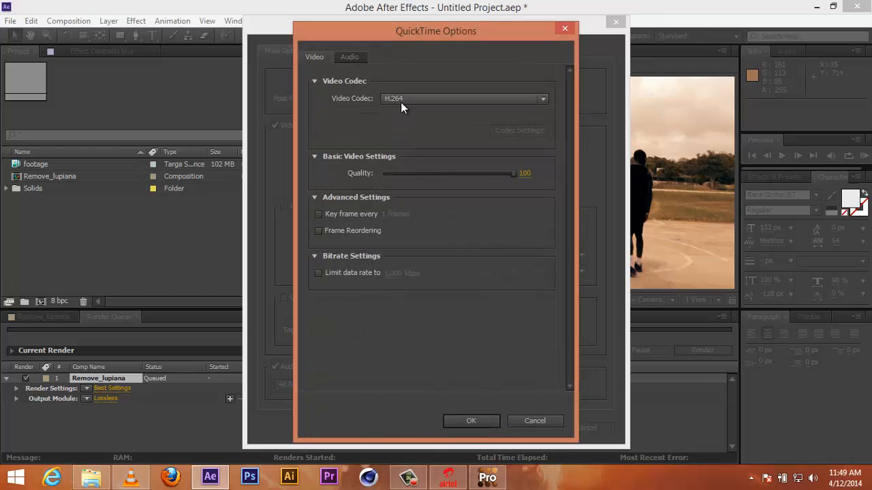
left_click(401, 99)
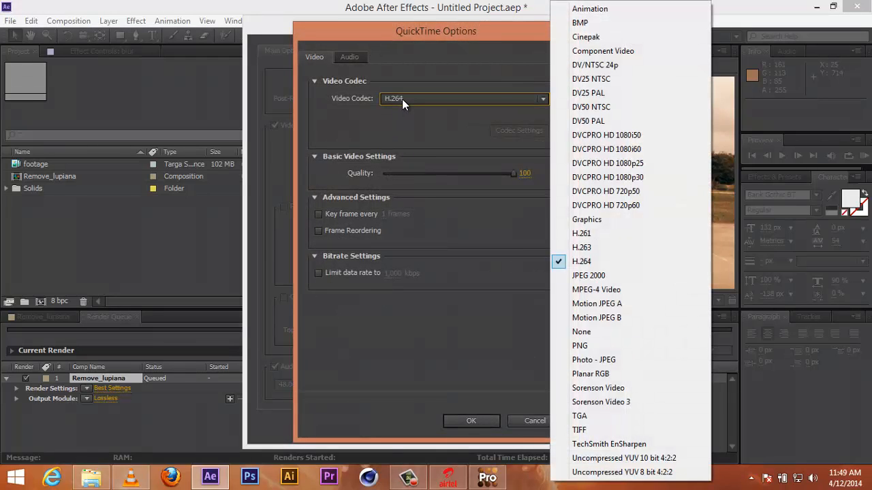
left_click(441, 317)
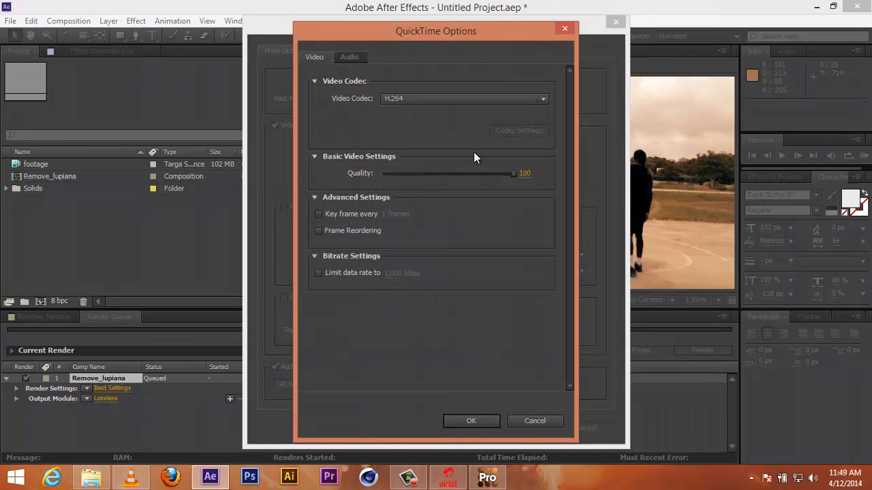
left_click(485, 420)
left_click(512, 427)
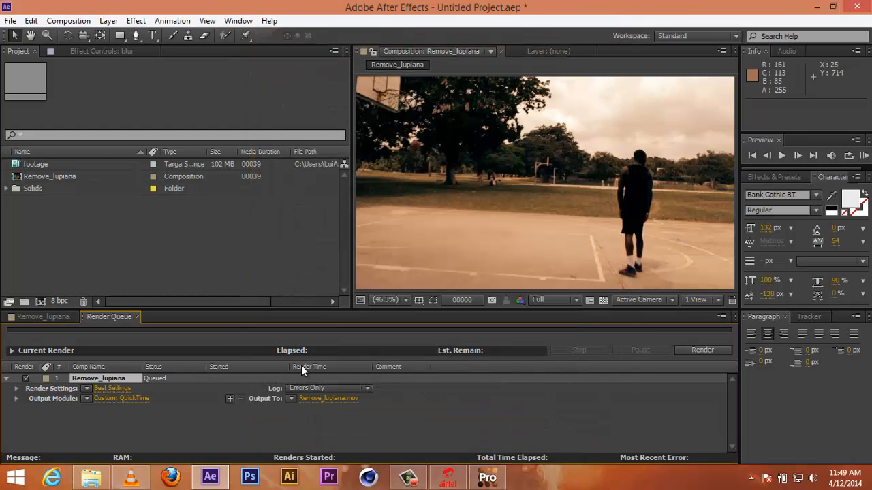
- Set the render output to a QuickTime file named REMOVE on the Desktop
left_click(323, 399)
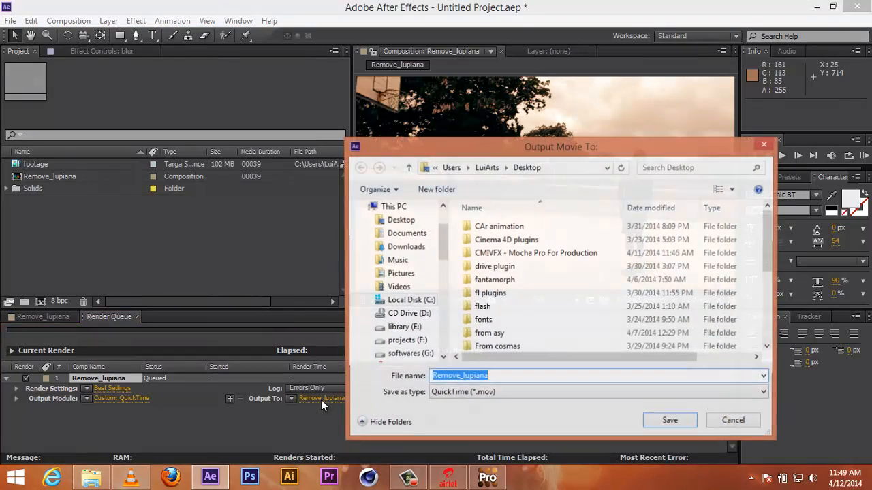
left_click_drag(640, 148, 489, 89)
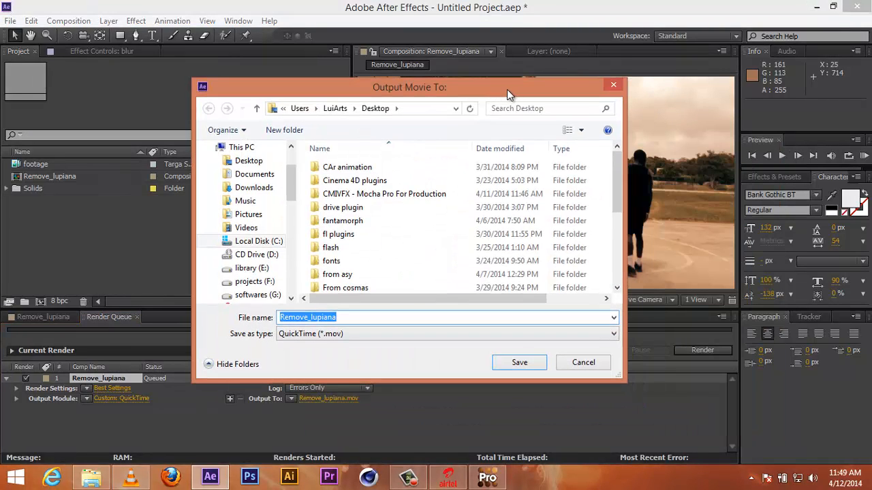
left_click(275, 160)
double_click(335, 317)
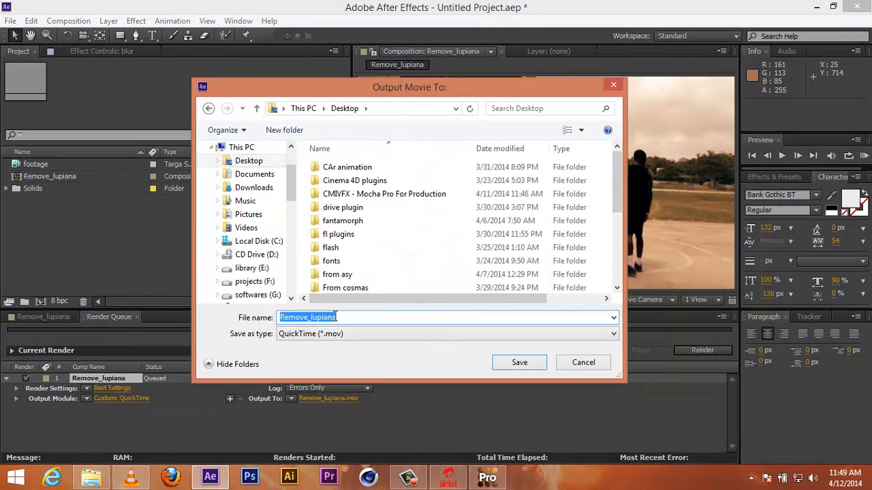
type("REMOVE")
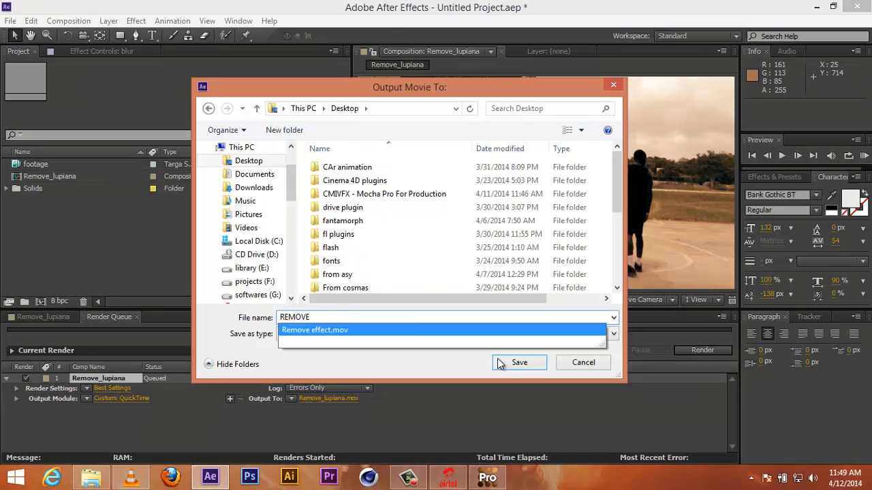
left_click(518, 362)
left_click(517, 362)
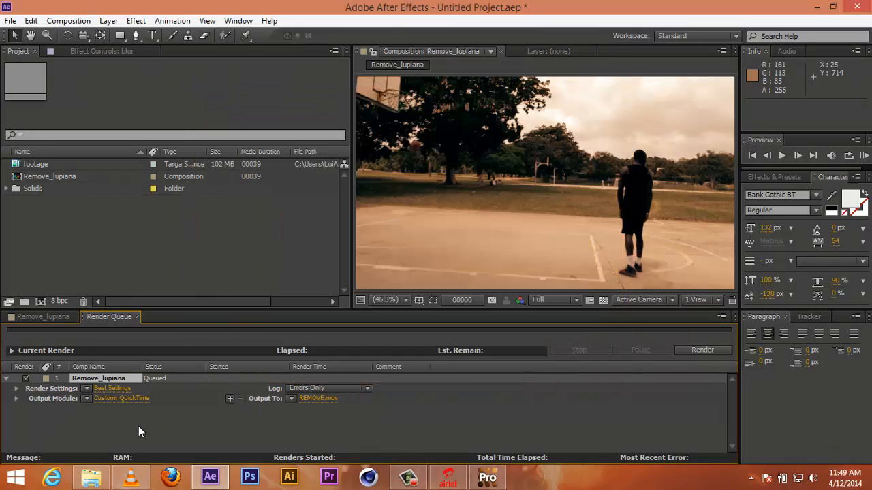
- Render the queued Remove_lupiana composition and switch to the desktop to find the output file
left_click(115, 379)
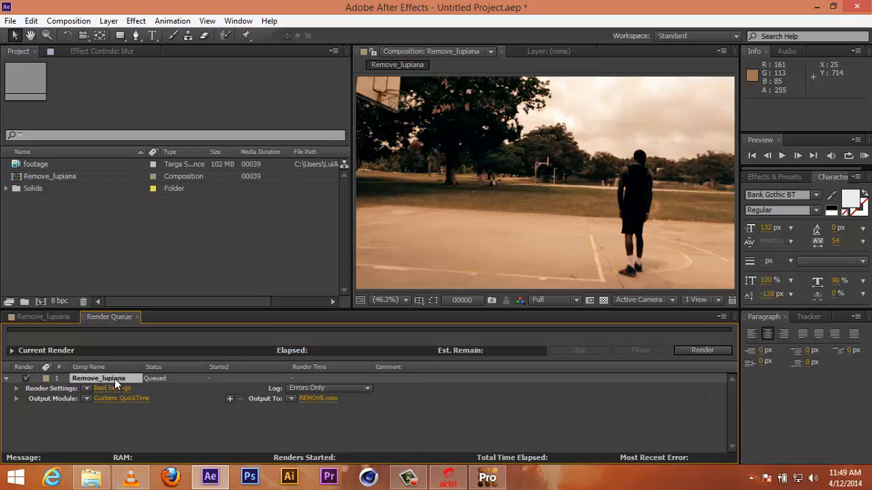
left_click(684, 347)
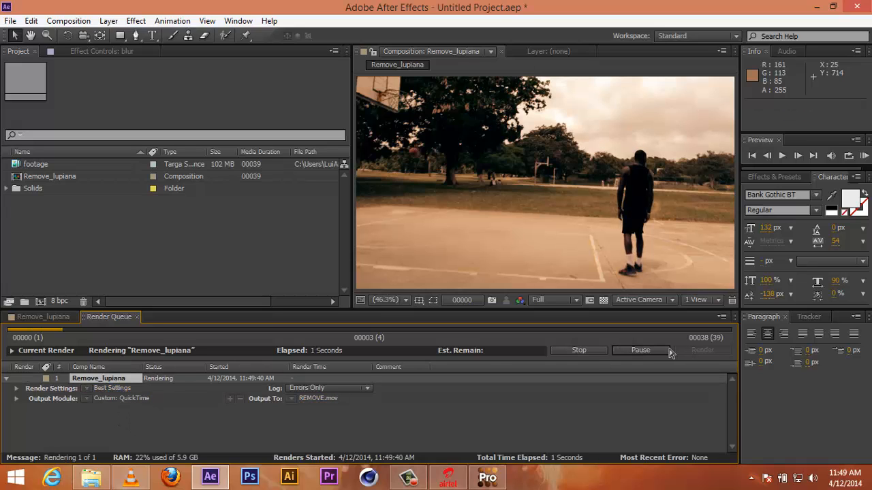
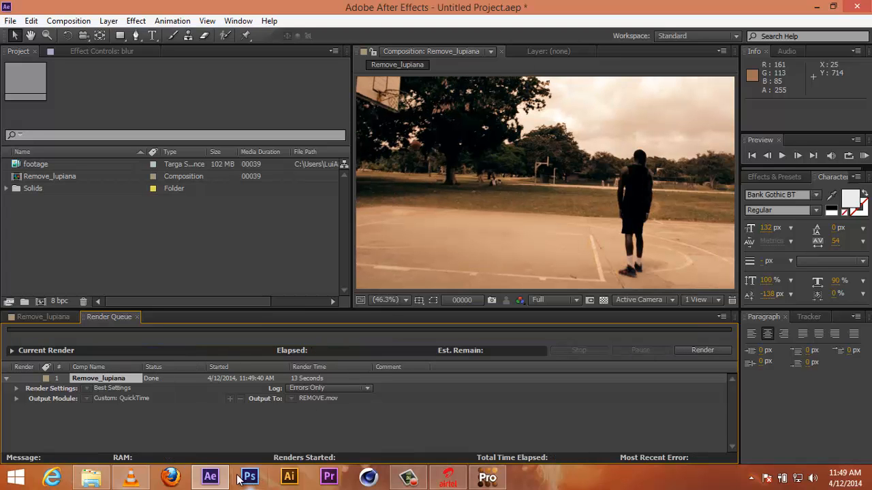
left_click(209, 477)
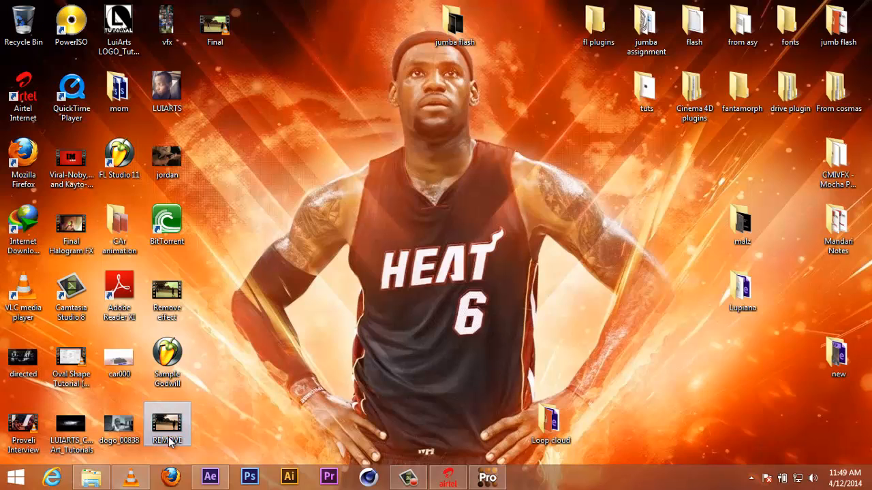
- Move the rendered REMOVE movie to an empty area of the desktop and open it with VLC media player
left_click_drag(465, 218, 353, 157)
right_click(354, 156)
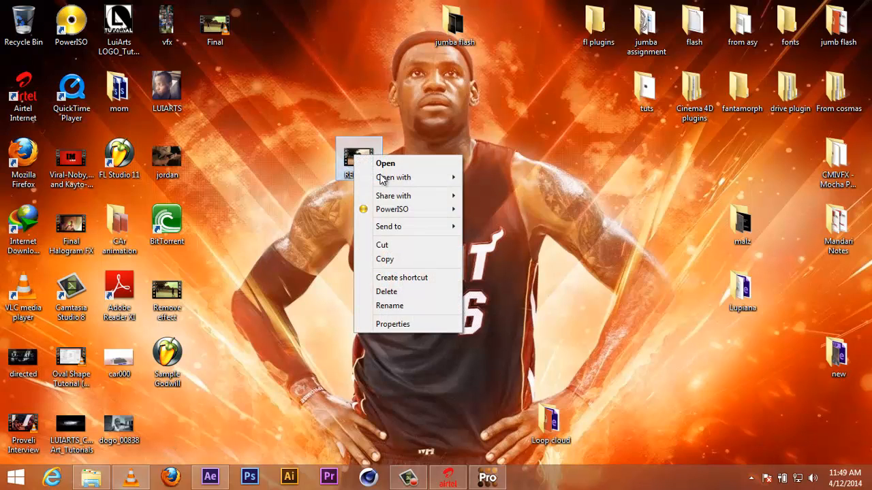
mouse_move(393, 179)
left_click(516, 220)
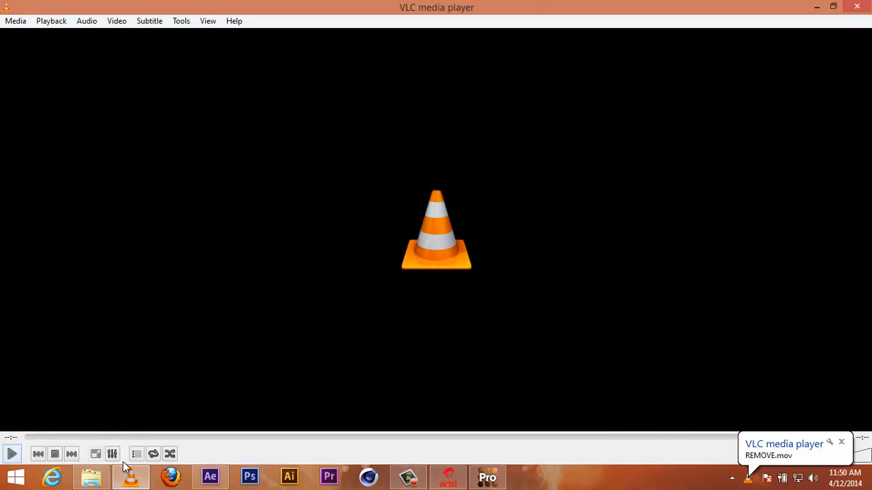
- Play REMOVE.mov on loop to review the man's removal, viewing it in full screen, and close the player
left_click(154, 456)
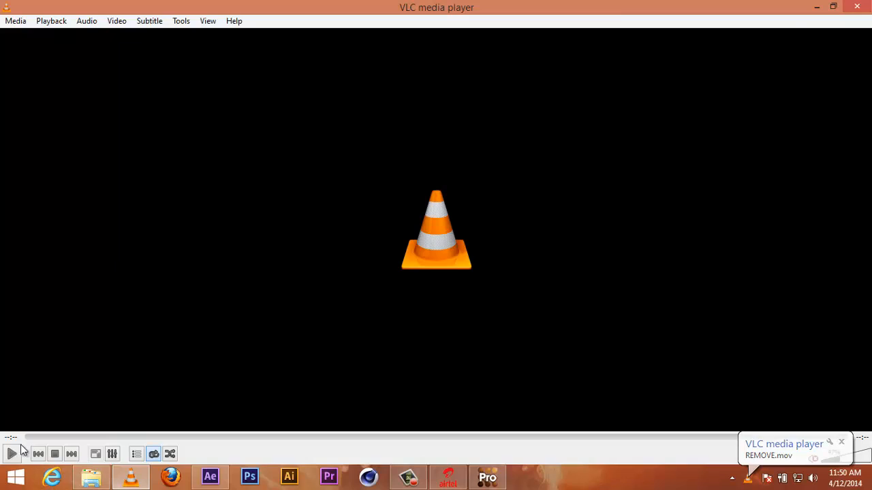
left_click(13, 455)
double_click(665, 220)
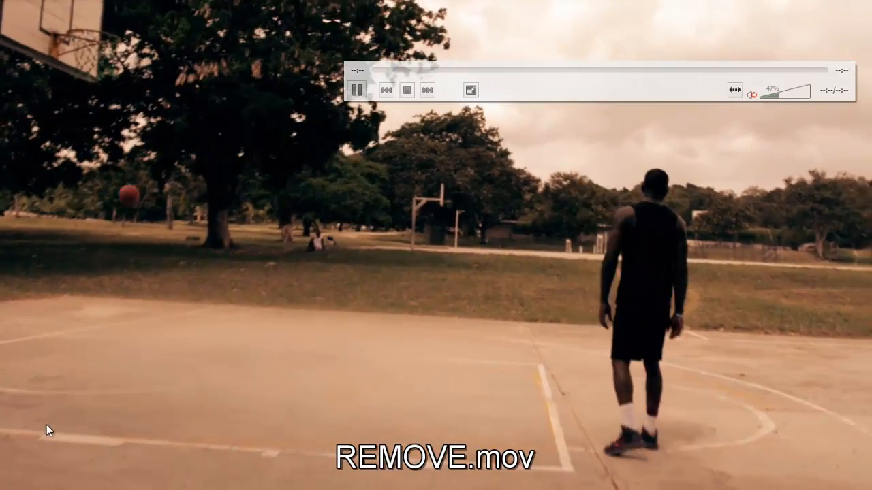
double_click(161, 430)
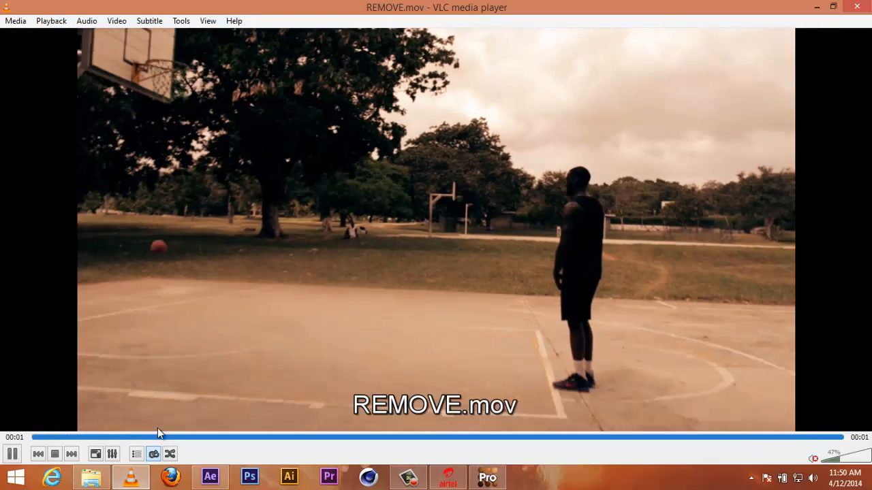
left_click(12, 455)
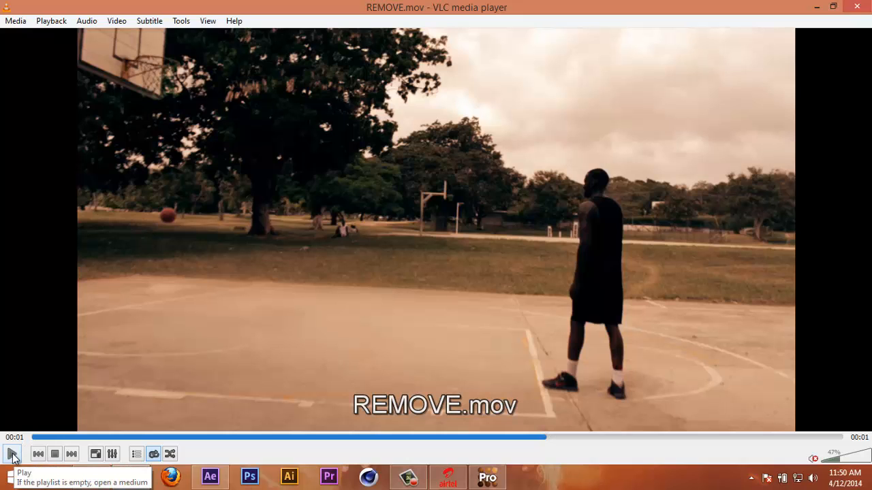
left_click(856, 7)
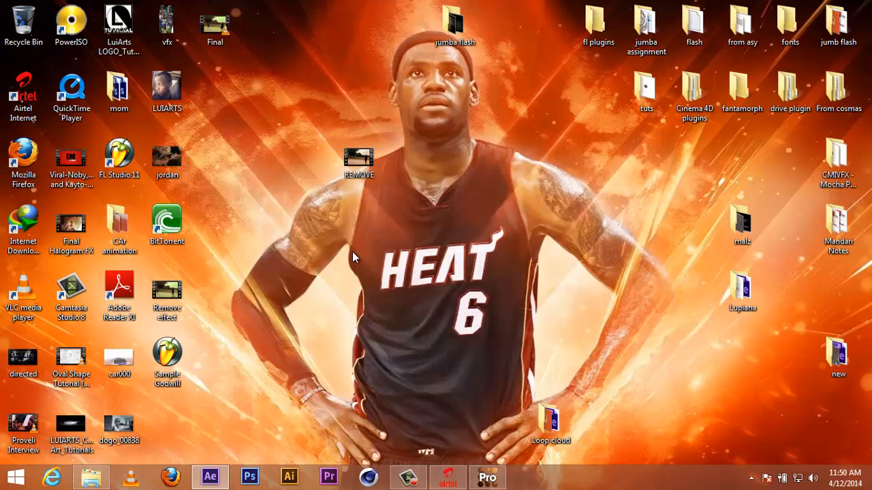
- Switch to After Effects and examine the Remove_lupiana composition at 25% zoom and the effects on the cc layer
left_click(218, 480)
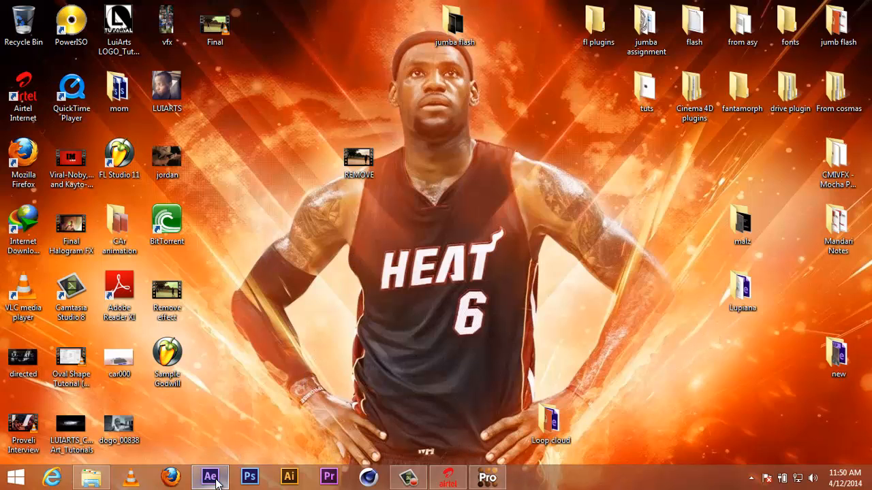
left_click(58, 319)
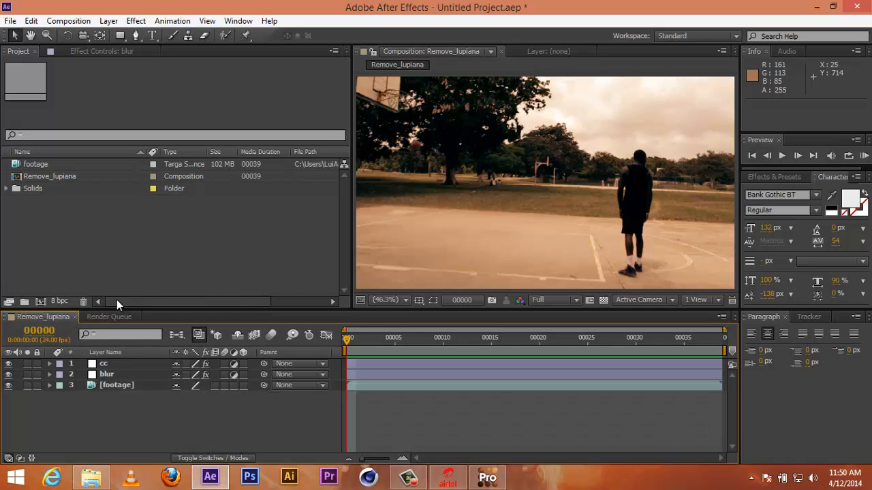
left_click(222, 243)
left_click(478, 181)
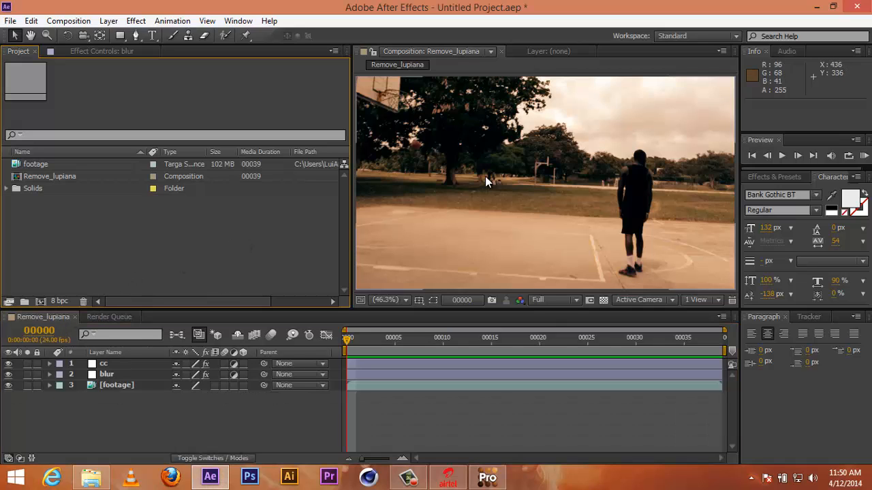
key("comma")
key("comma")
left_click(418, 199)
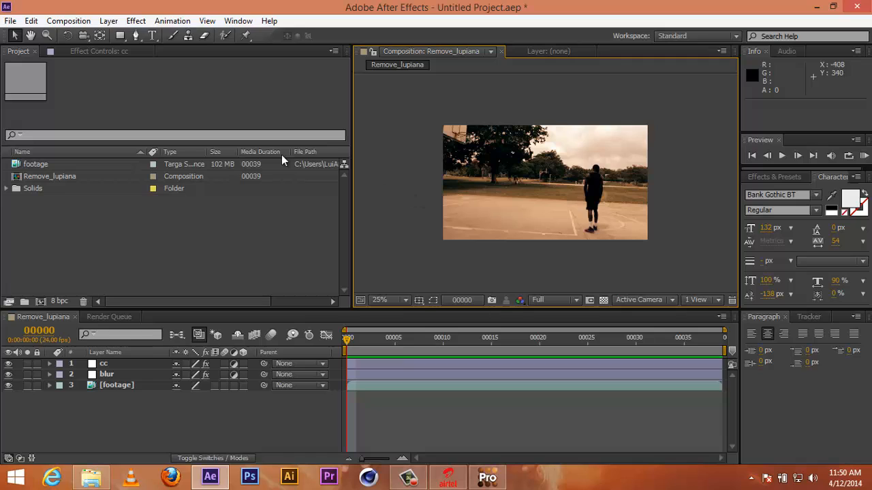
left_click(82, 51)
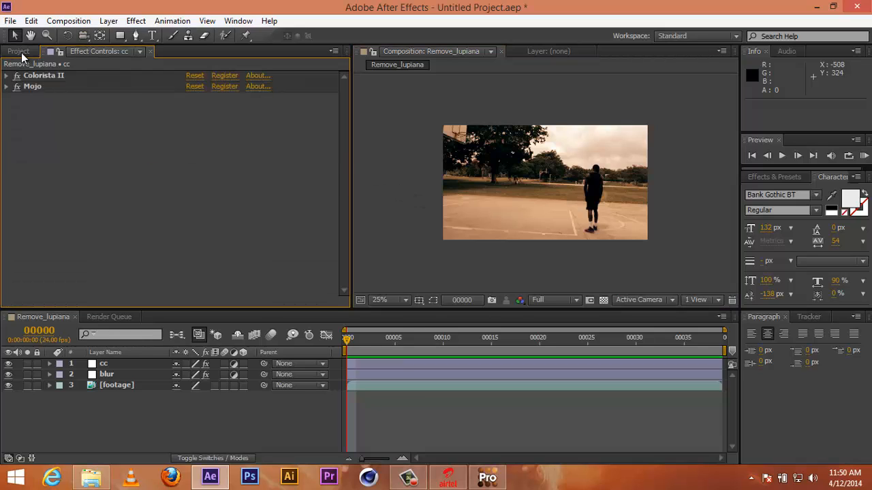
left_click(18, 51)
left_click(408, 226)
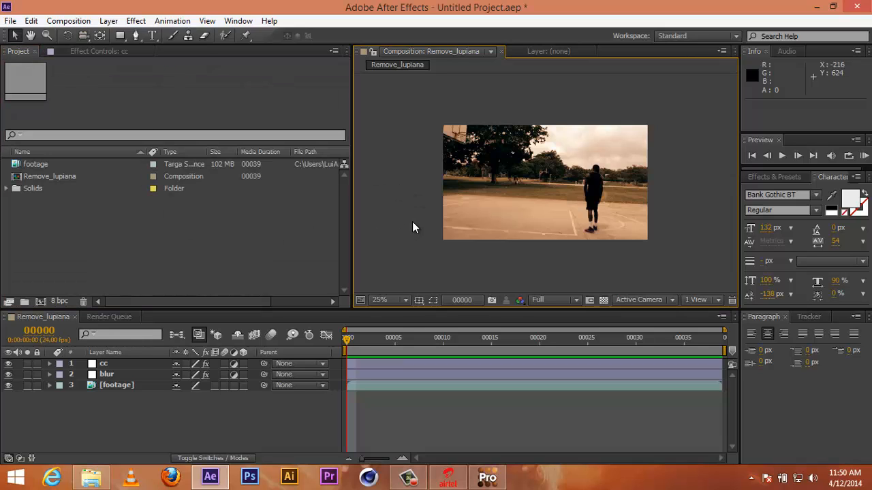
left_click(252, 400)
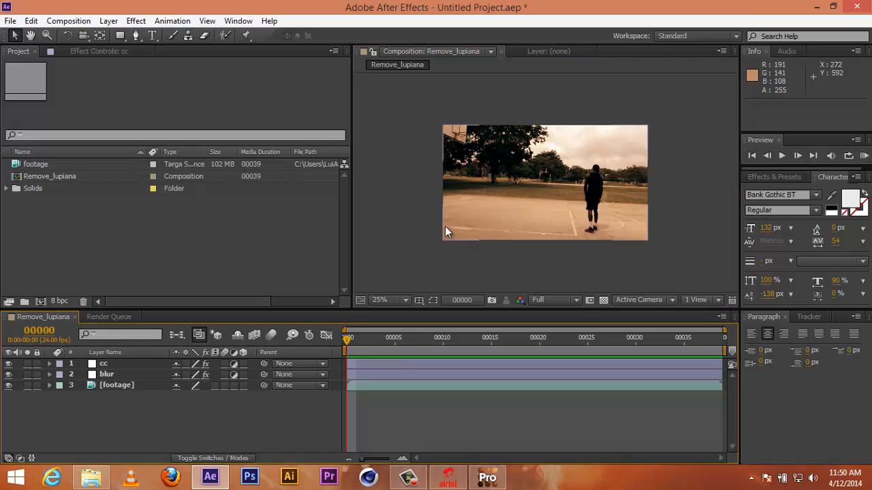
left_click(406, 247)
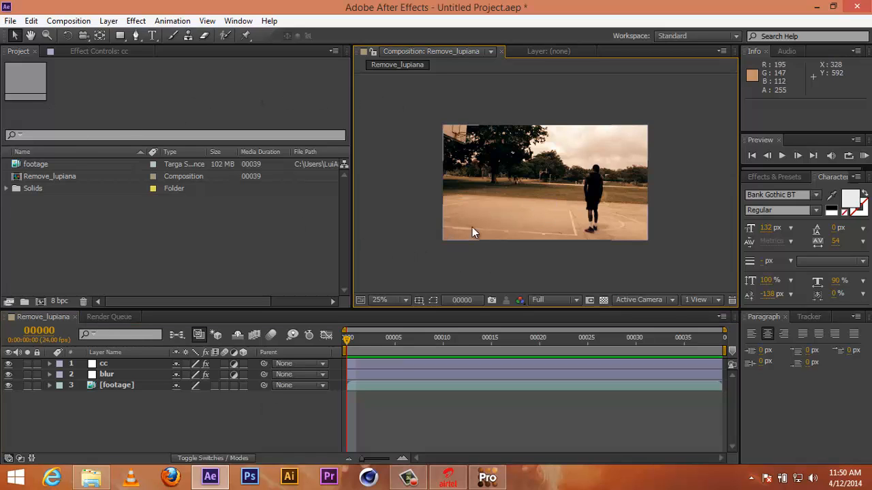
left_click(816, 7)
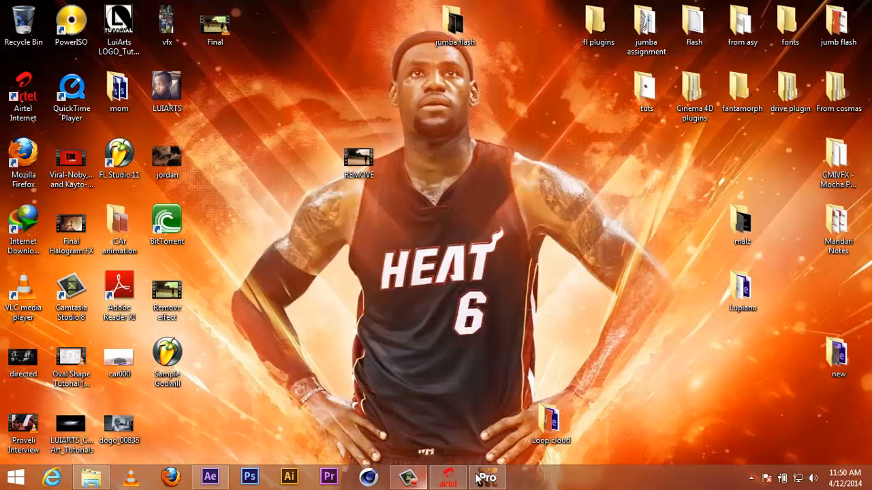
left_click(487, 477)
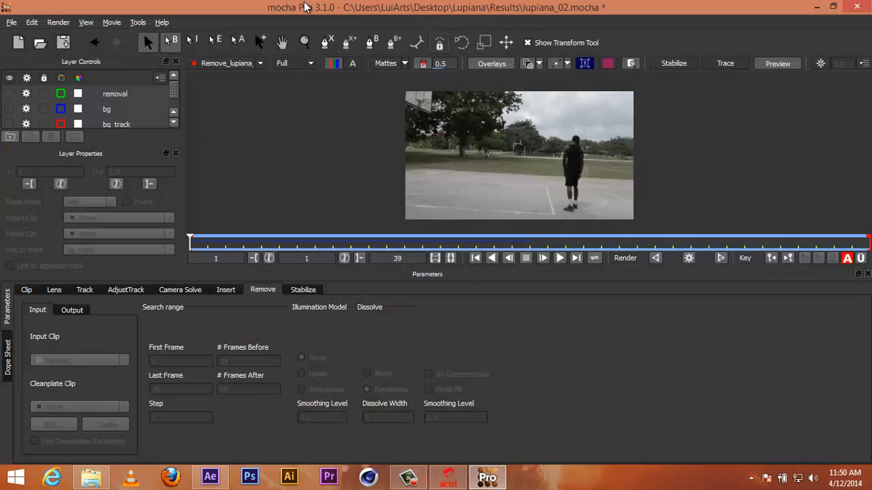
left_click(816, 6)
left_click(208, 477)
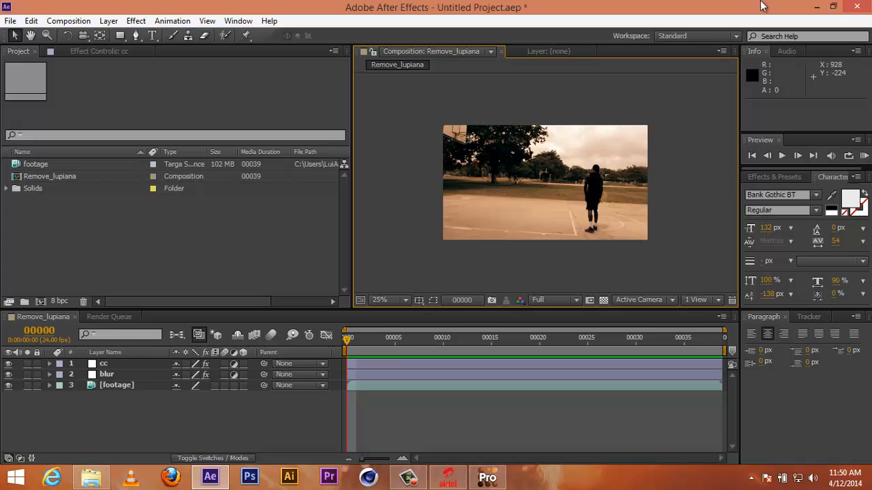
left_click(813, 6)
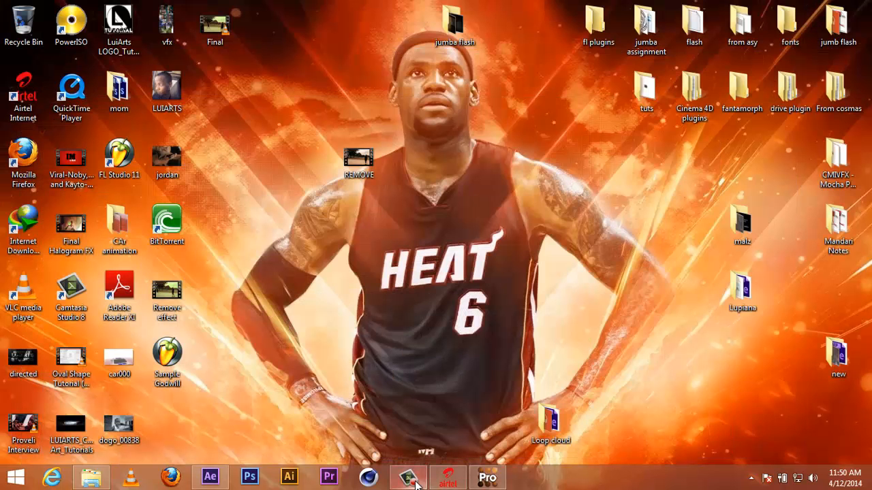
left_click(410, 475)
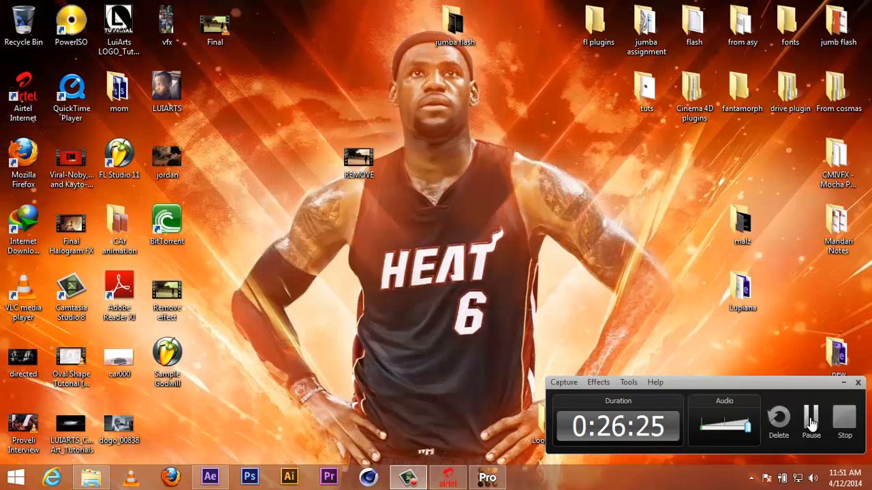